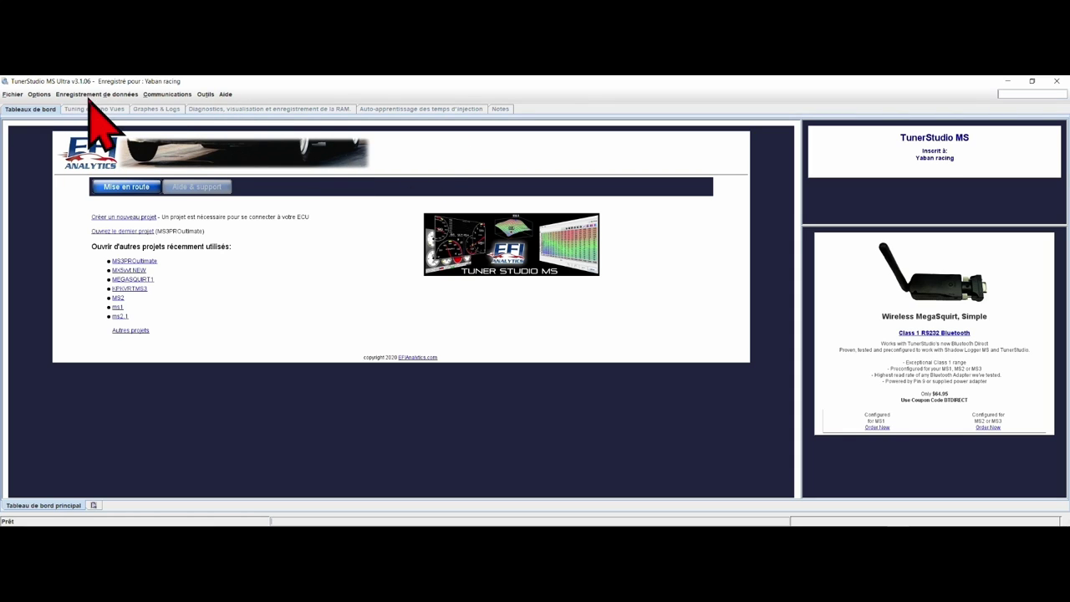
pyautogui.click(13, 95)
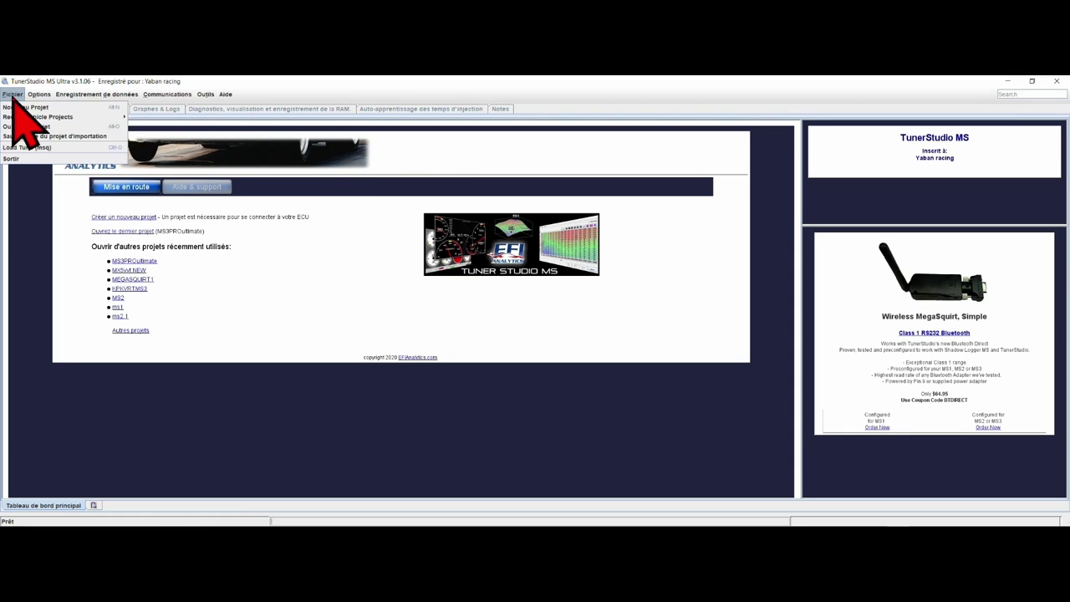
pyautogui.moveTo(38, 95)
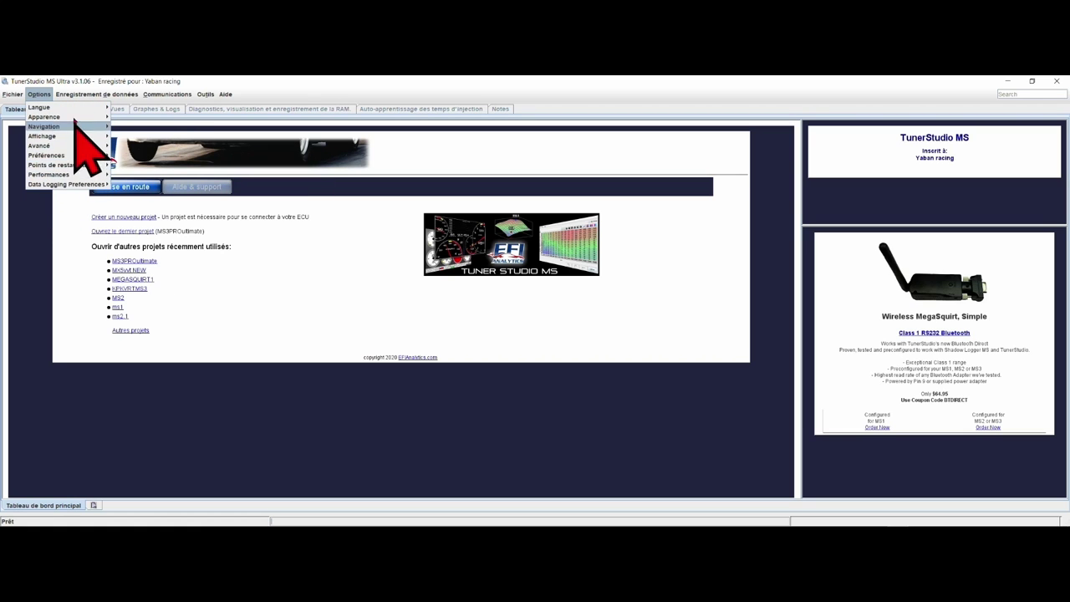
pyautogui.moveTo(96, 94)
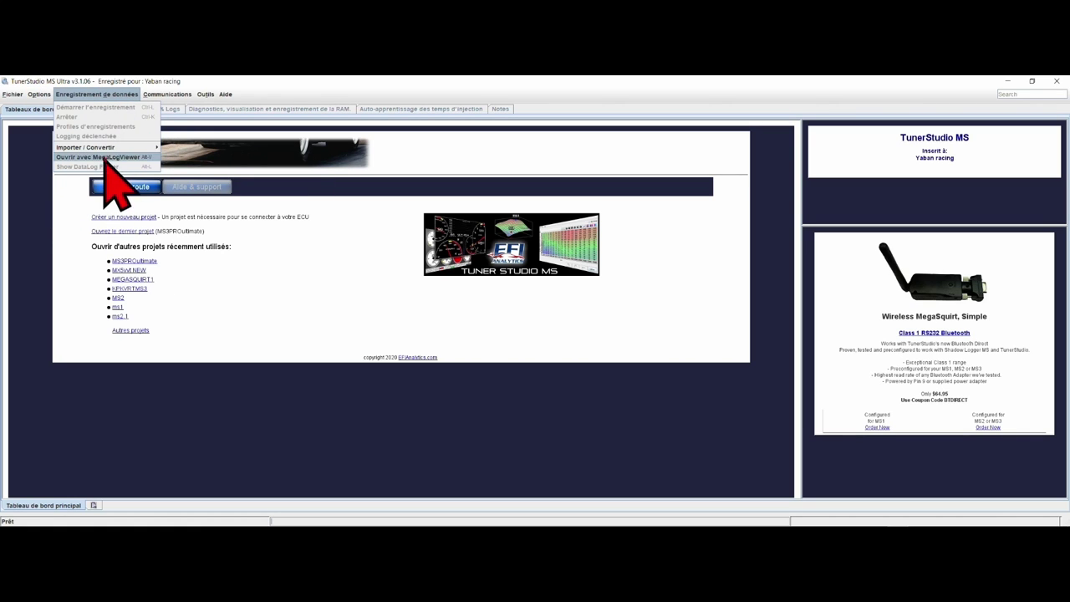
pyautogui.moveTo(171, 95)
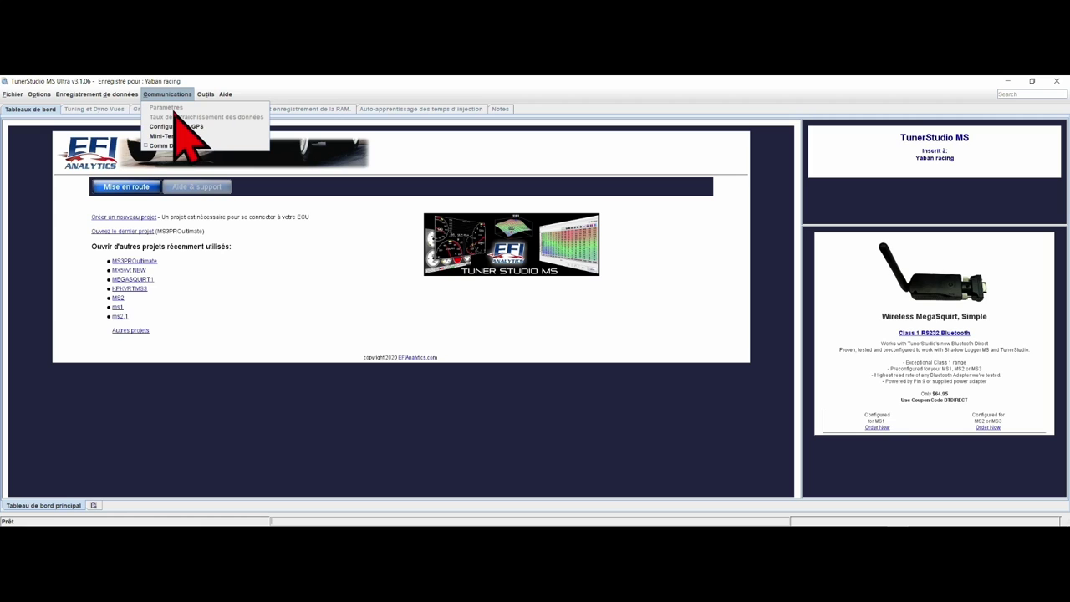
# - Open the TunerStudio help resources to view the available topics and close them again
pyautogui.moveTo(205, 97)
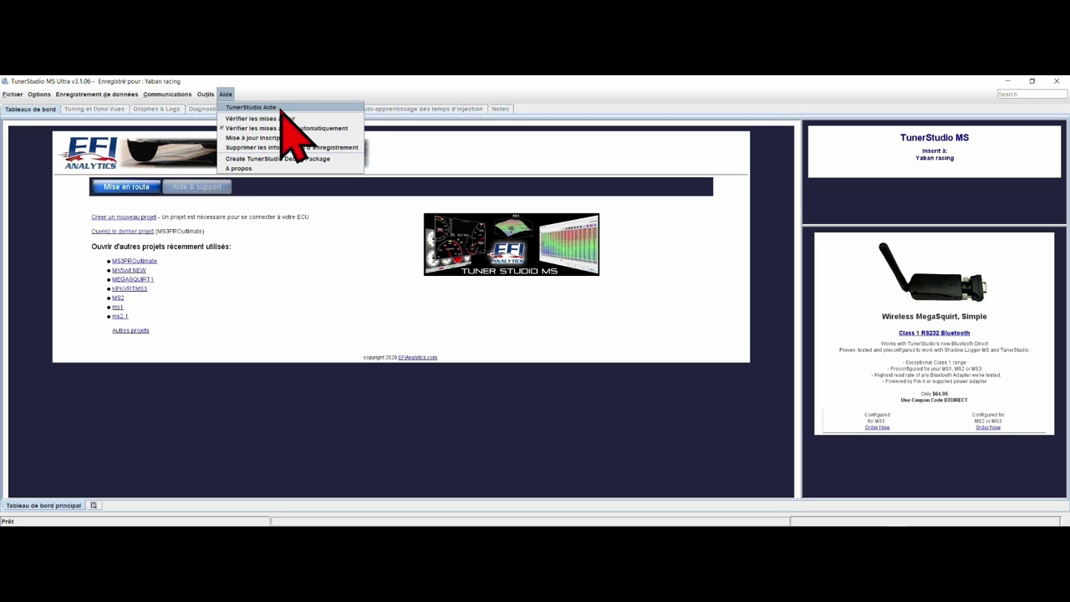
pyautogui.click(284, 108)
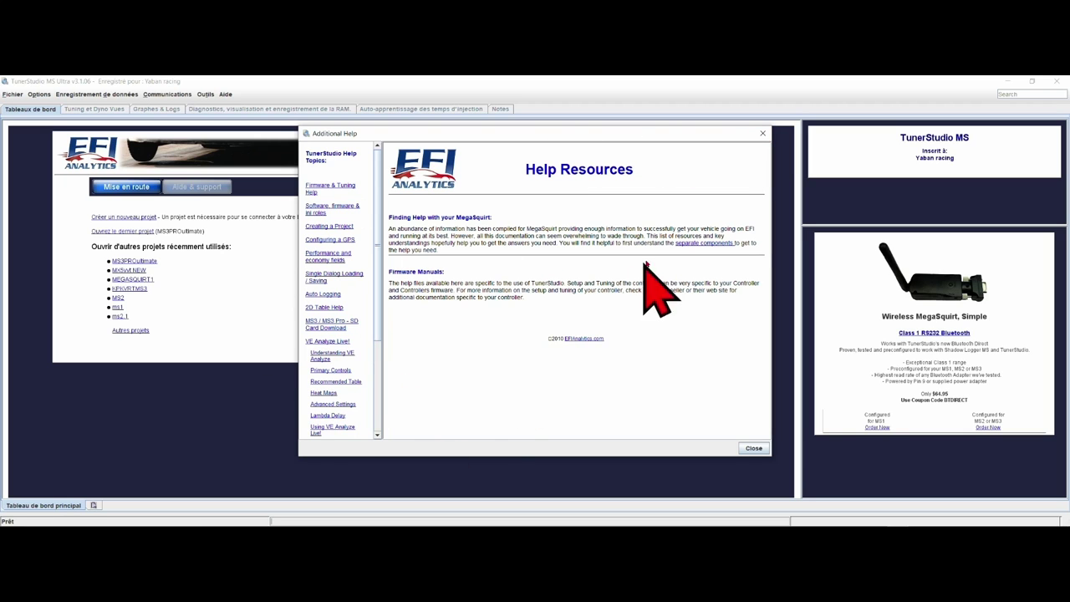
pyautogui.click(761, 133)
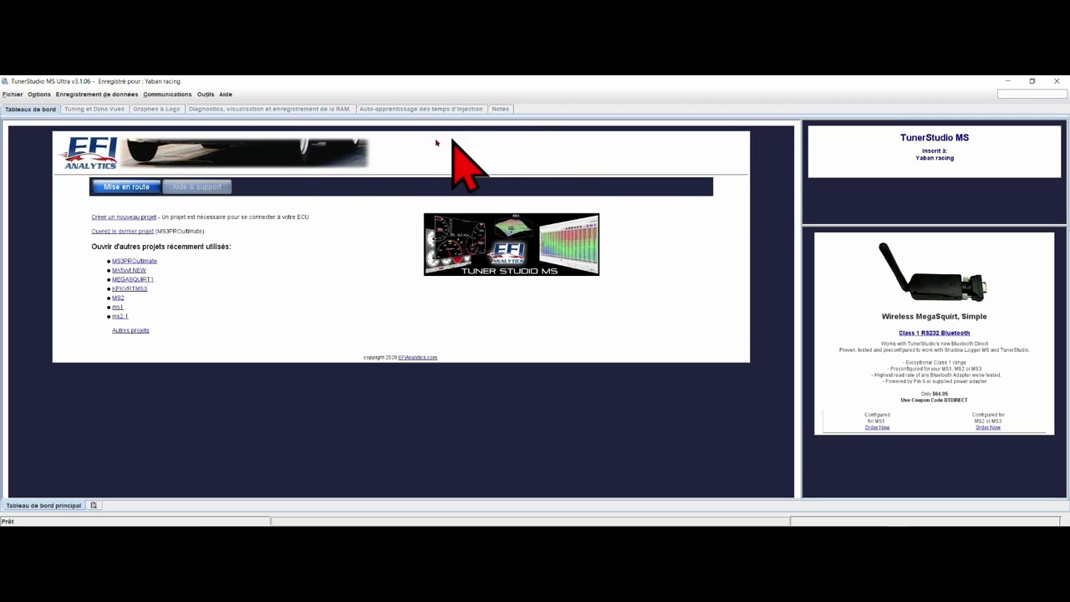
# - Open the recently used project MS3PROultimate
pyautogui.click(153, 264)
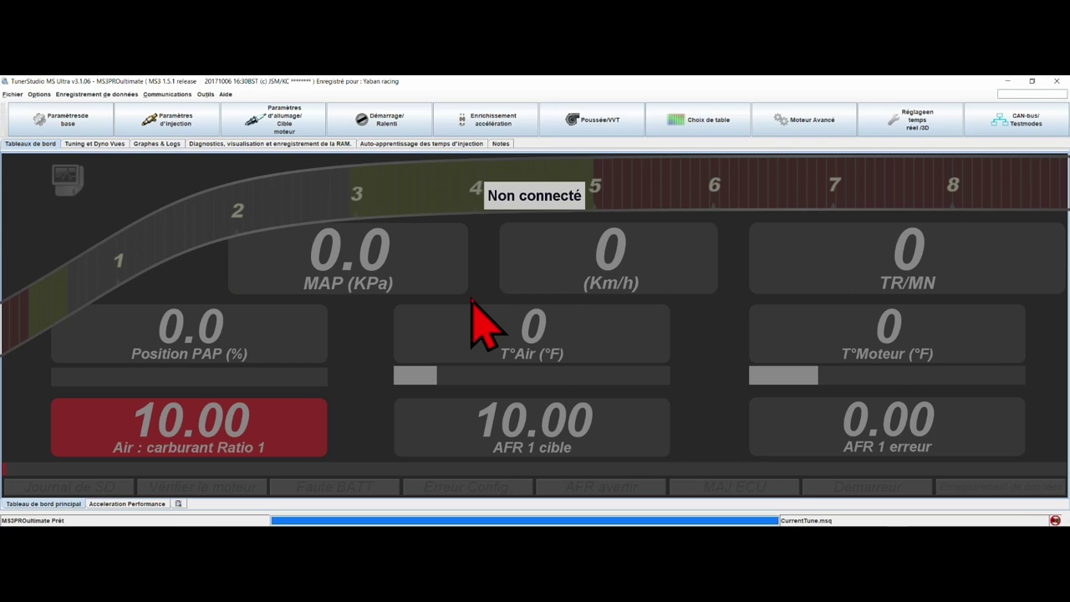
pyautogui.click(57, 115)
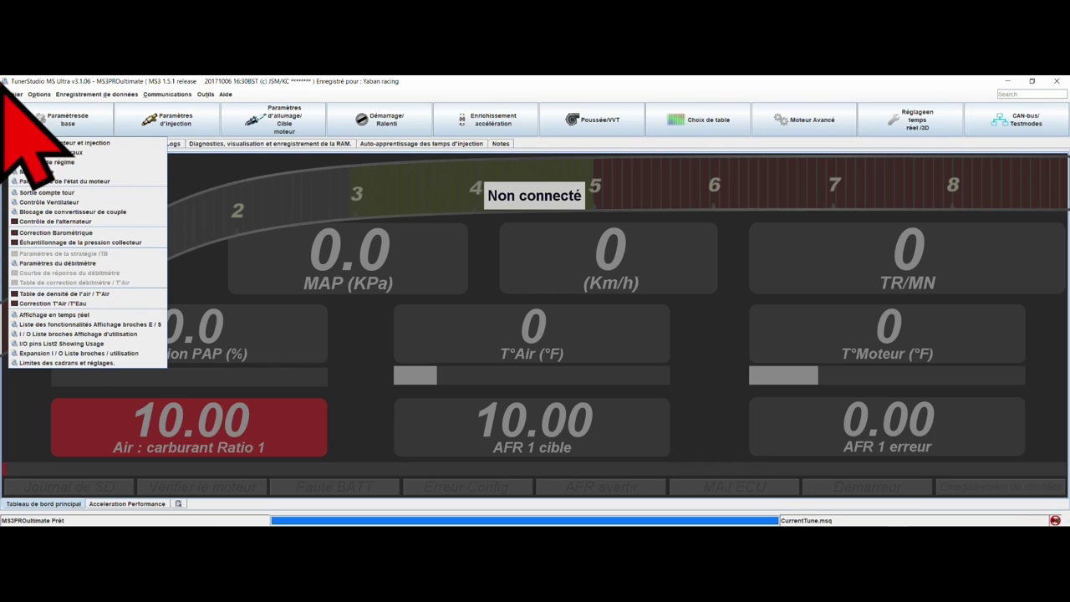
pyautogui.click(167, 94)
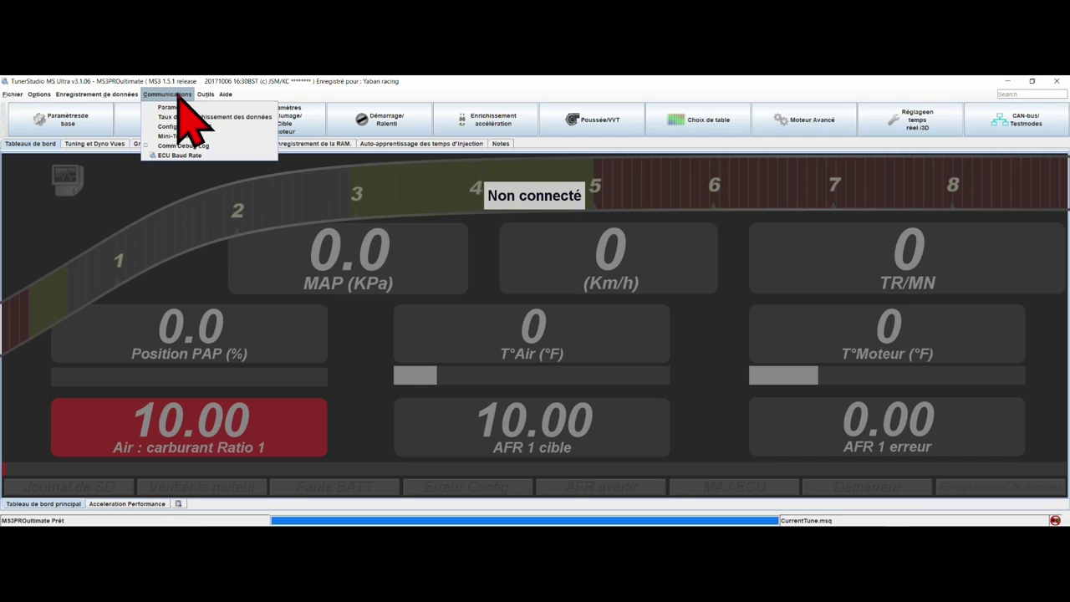
pyautogui.moveTo(205, 94)
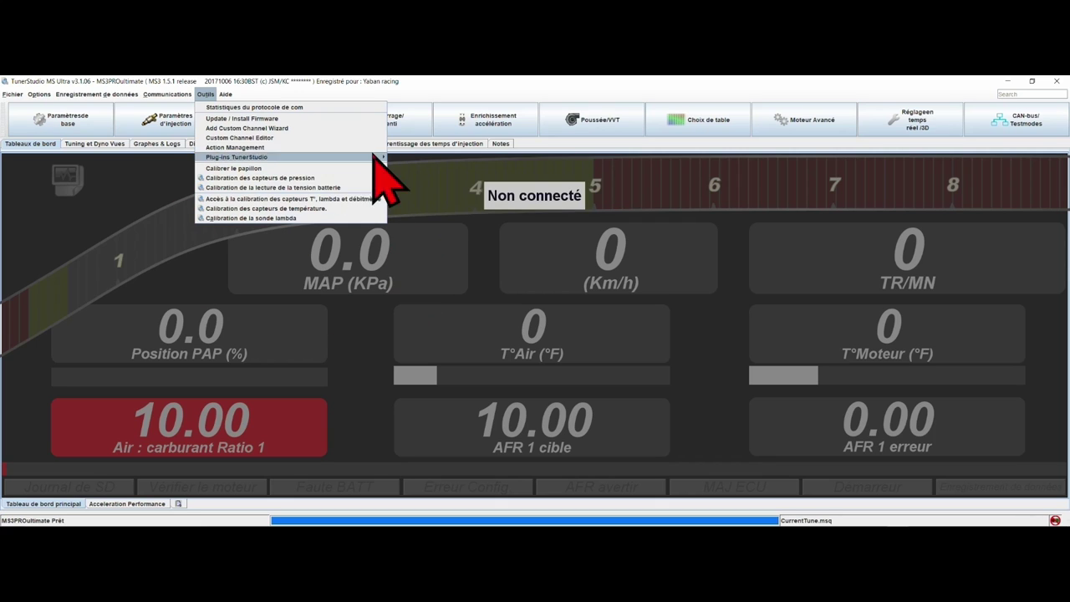
pyautogui.moveTo(222, 158)
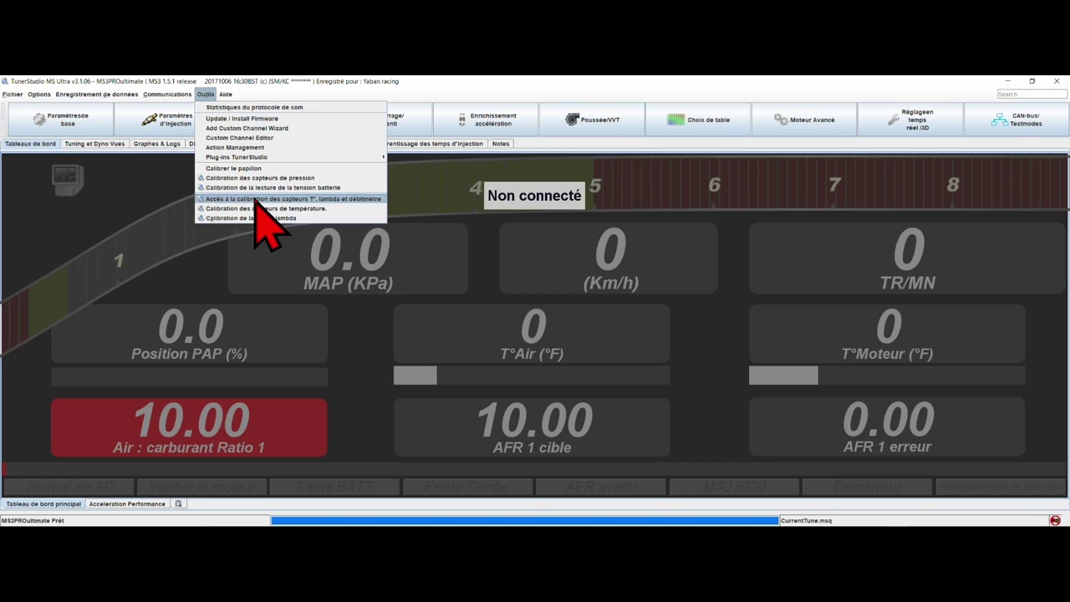
pyautogui.click(442, 94)
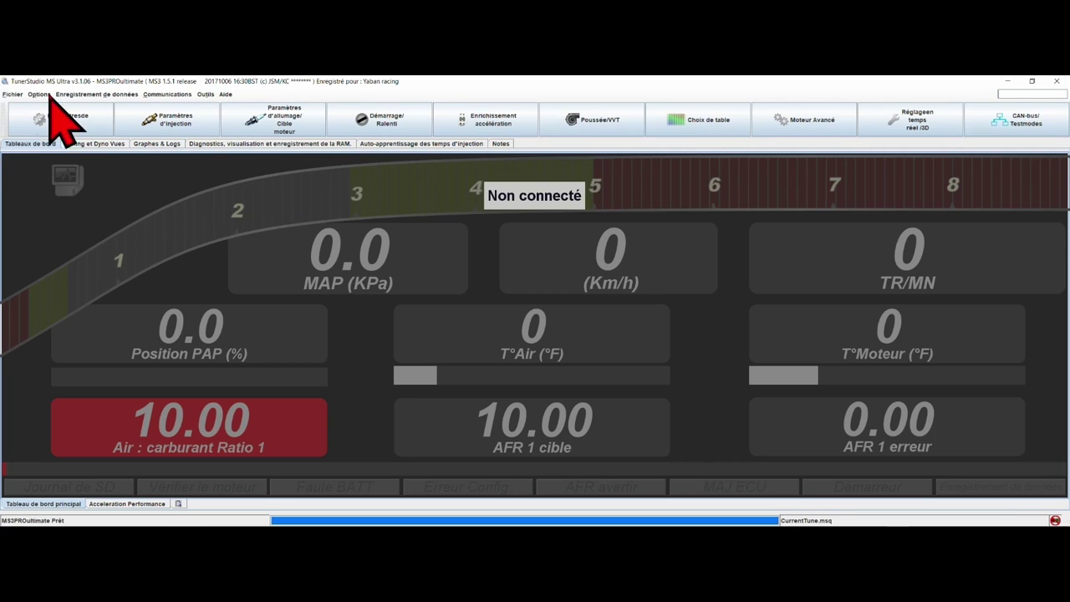
pyautogui.click(226, 94)
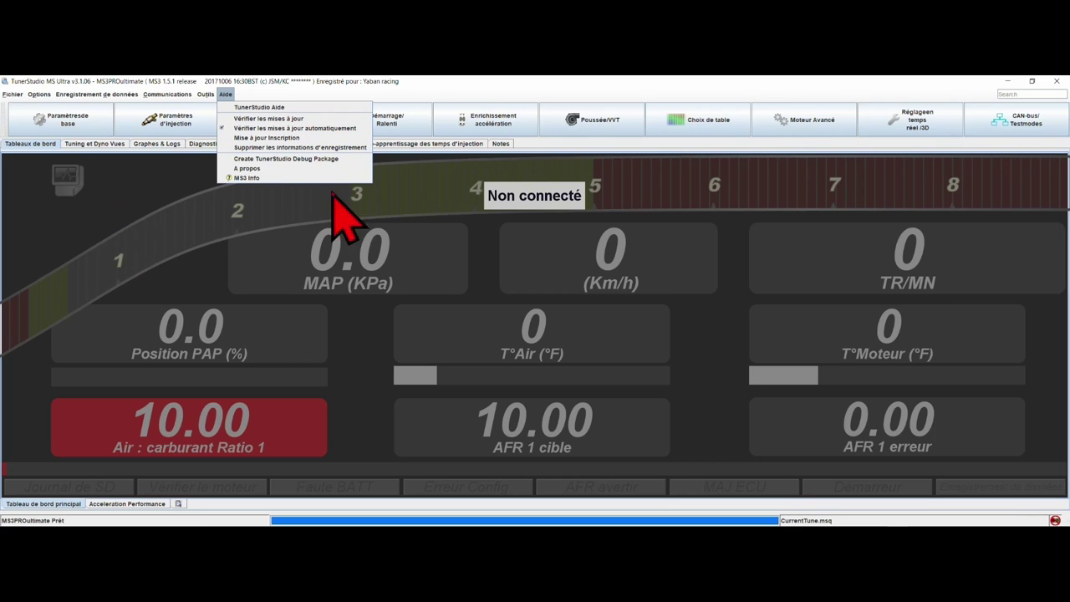
pyautogui.click(539, 152)
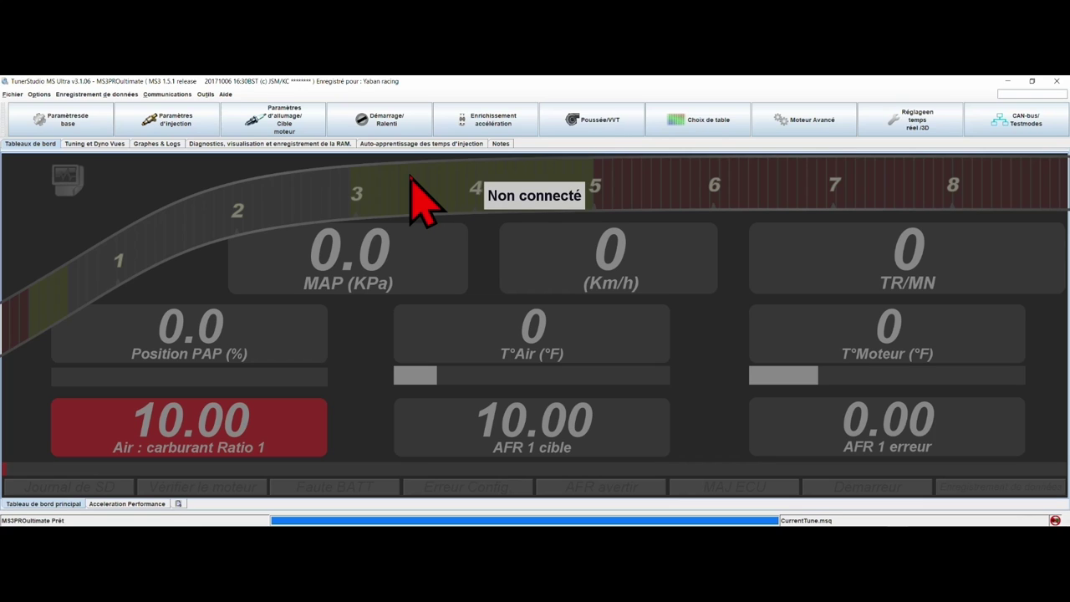
# - View the tuning and dyno page with the VE1 injection table, followed by the graphs and logs page
pyautogui.click(75, 144)
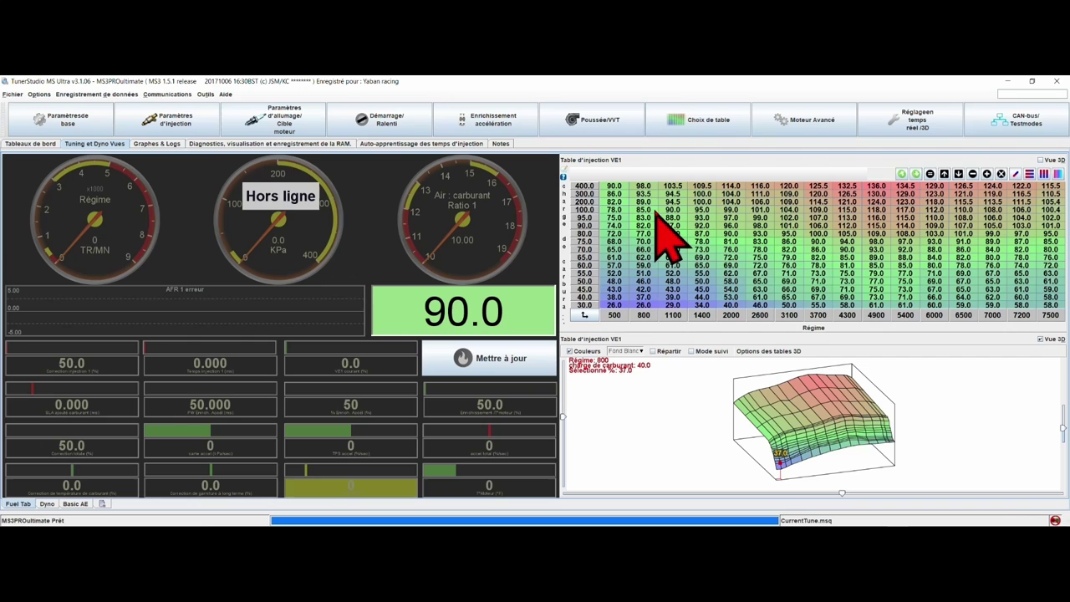
pyautogui.click(156, 144)
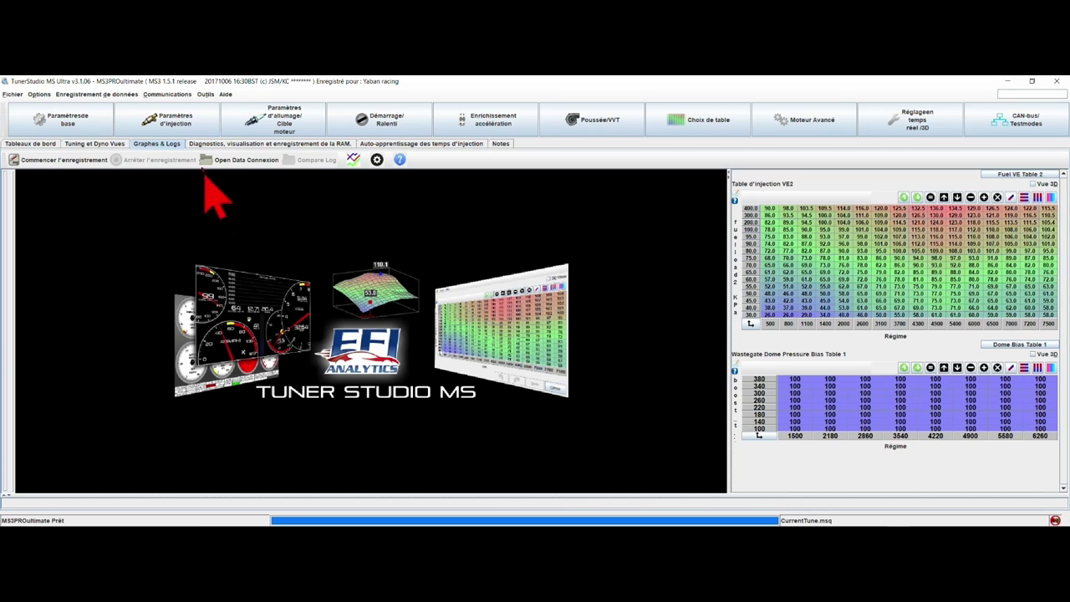
# - Examine the diagnostics and logging page, including the list of data types available to log
pyautogui.click(248, 144)
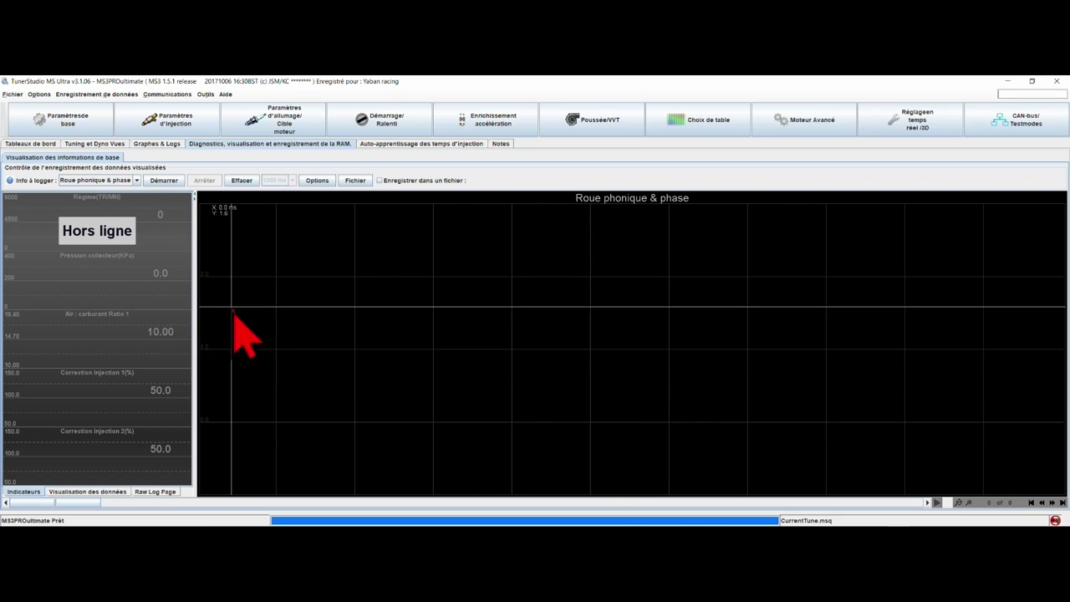
pyautogui.click(130, 183)
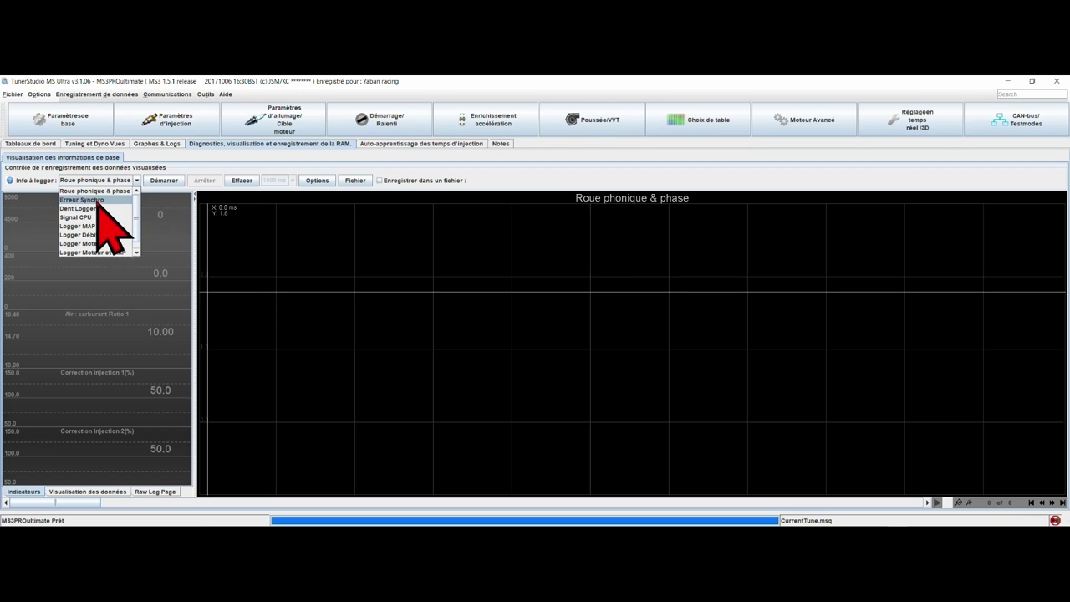
pyautogui.click(136, 181)
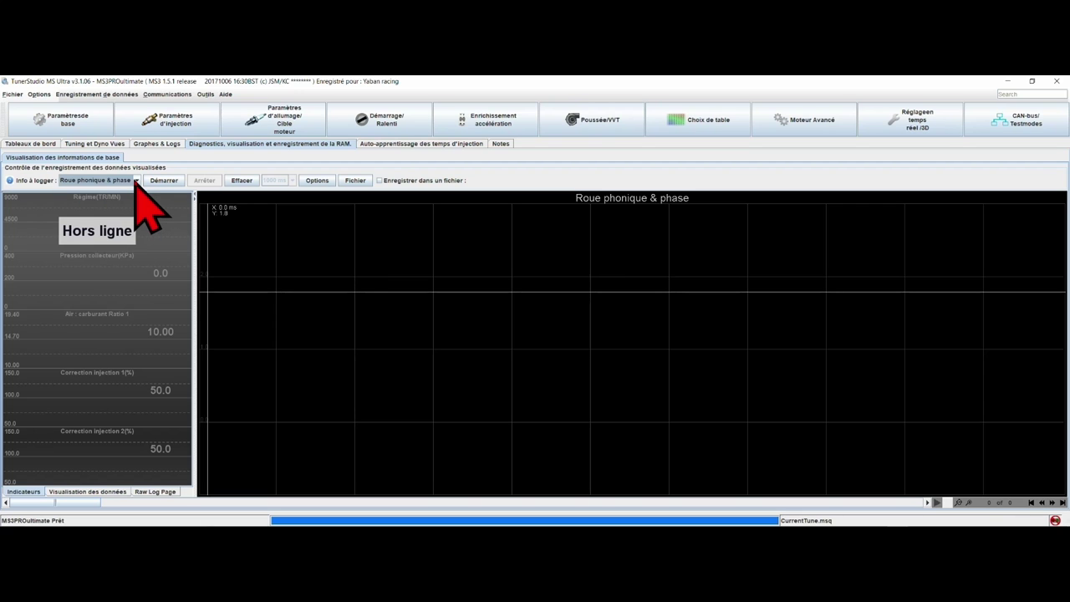
# - Show the advanced parameters of the injection auto-tuning page for the VE1 table
pyautogui.click(428, 144)
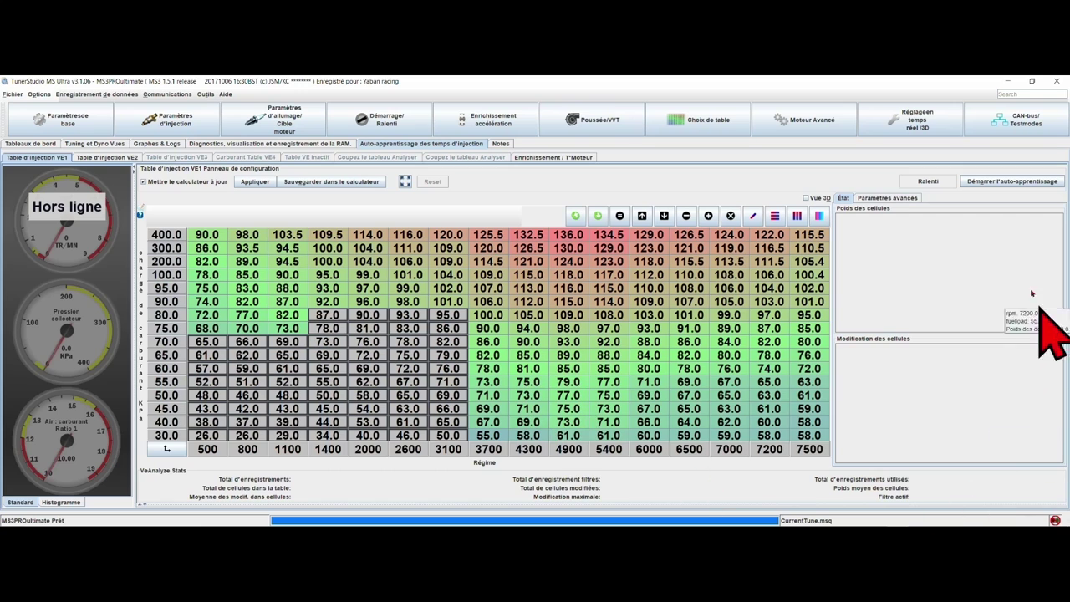
pyautogui.click(887, 198)
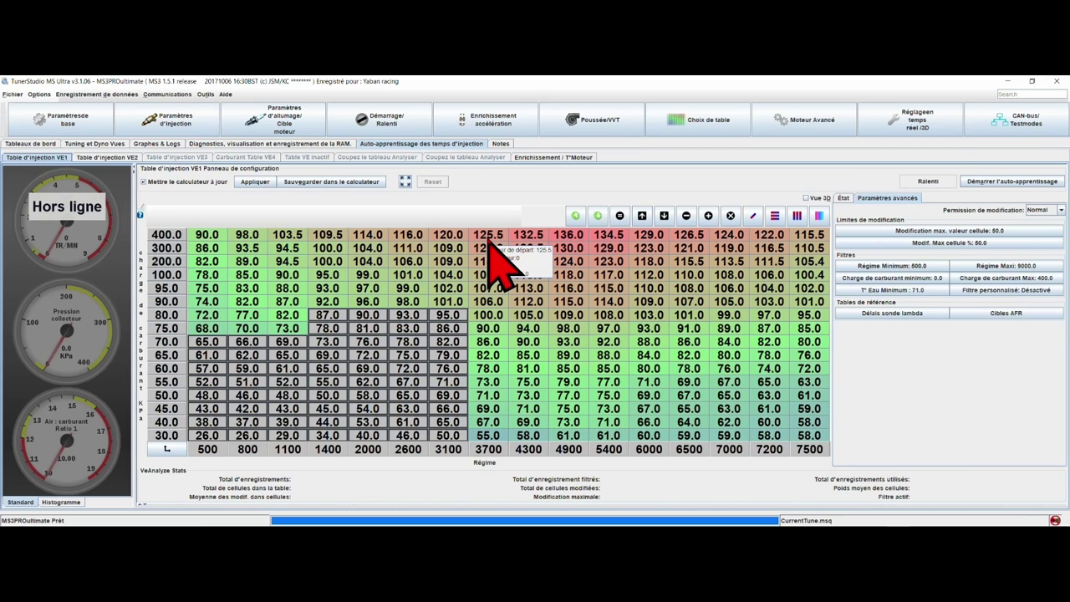
# - Inspect the engine and injection settings and the general settings side by side, and close both dialogs
pyautogui.click(97, 125)
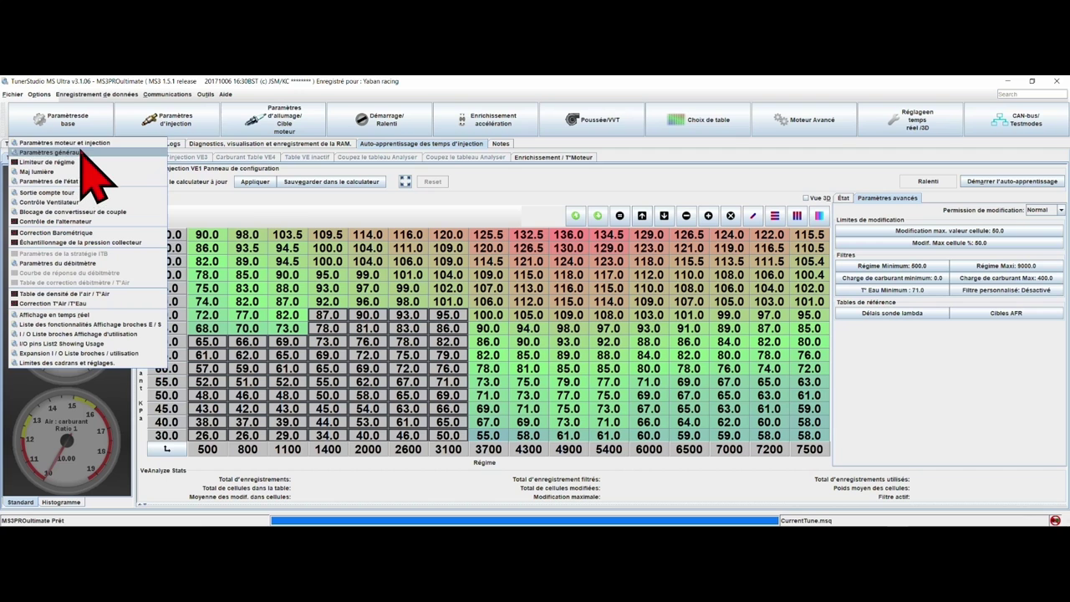
pyautogui.click(84, 143)
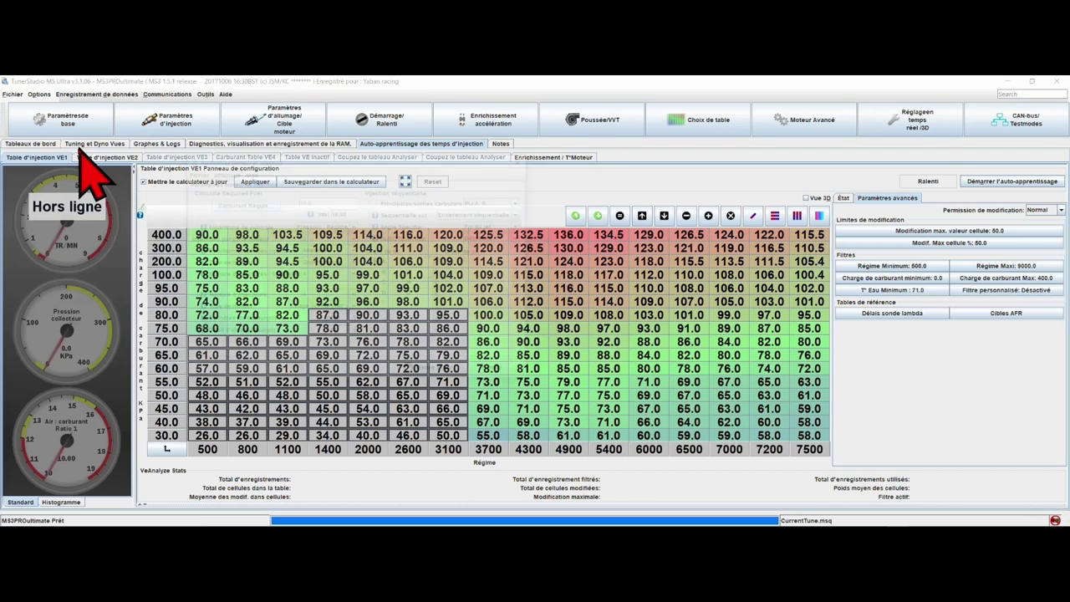
pyautogui.click(72, 127)
pyautogui.click(70, 154)
pyautogui.moveTo(557, 140); pyautogui.dragTo(792, 113)
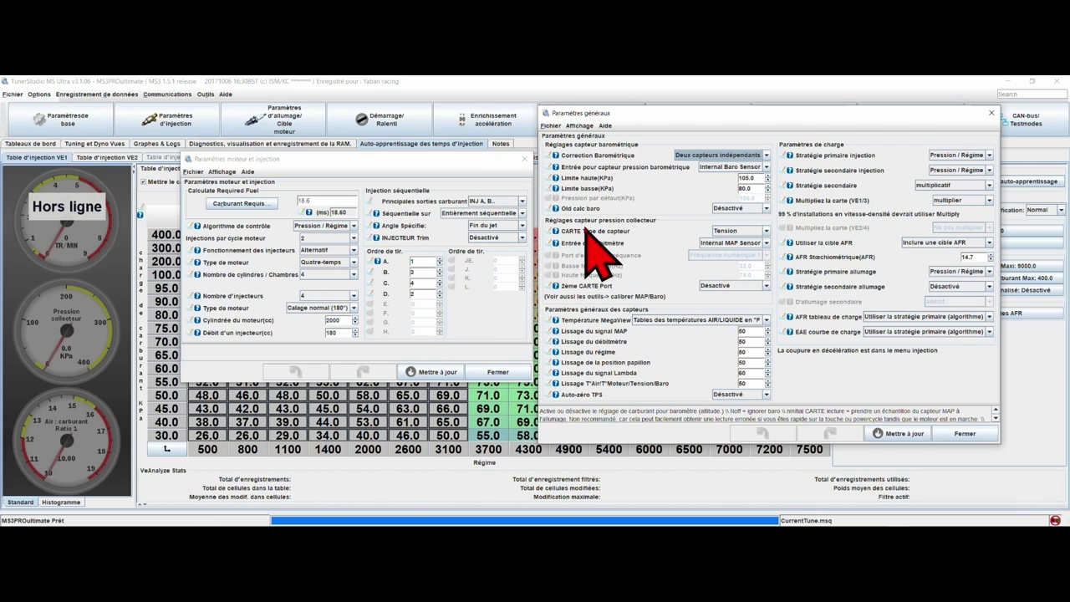
pyautogui.click(991, 113)
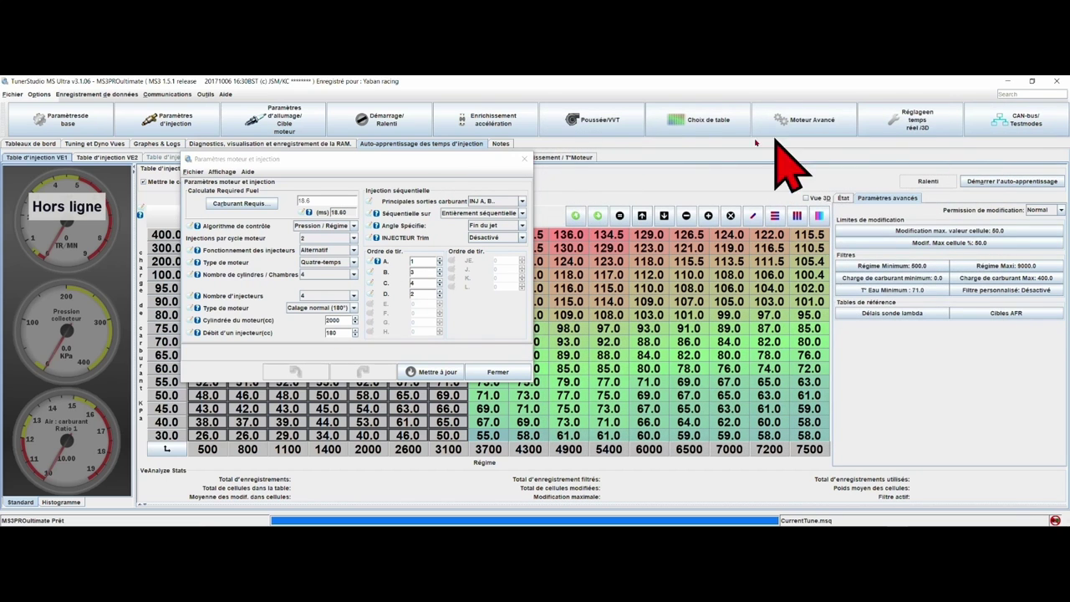
pyautogui.click(523, 158)
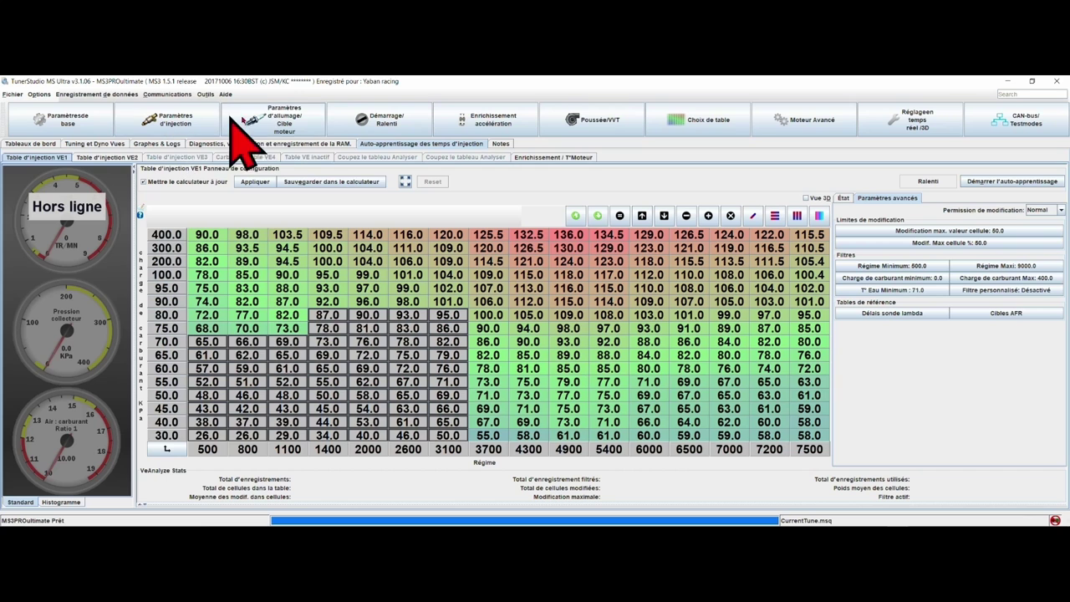
# - Inspect the ignition and engine trigger wheel settings and close the dialog
pyautogui.click(249, 121)
pyautogui.click(264, 143)
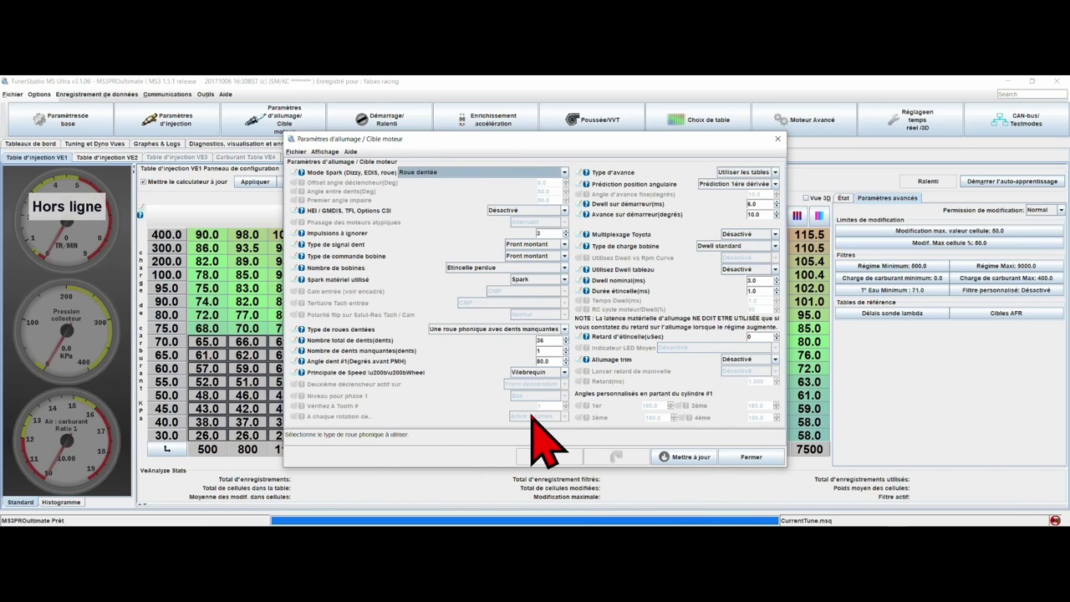
pyautogui.click(777, 138)
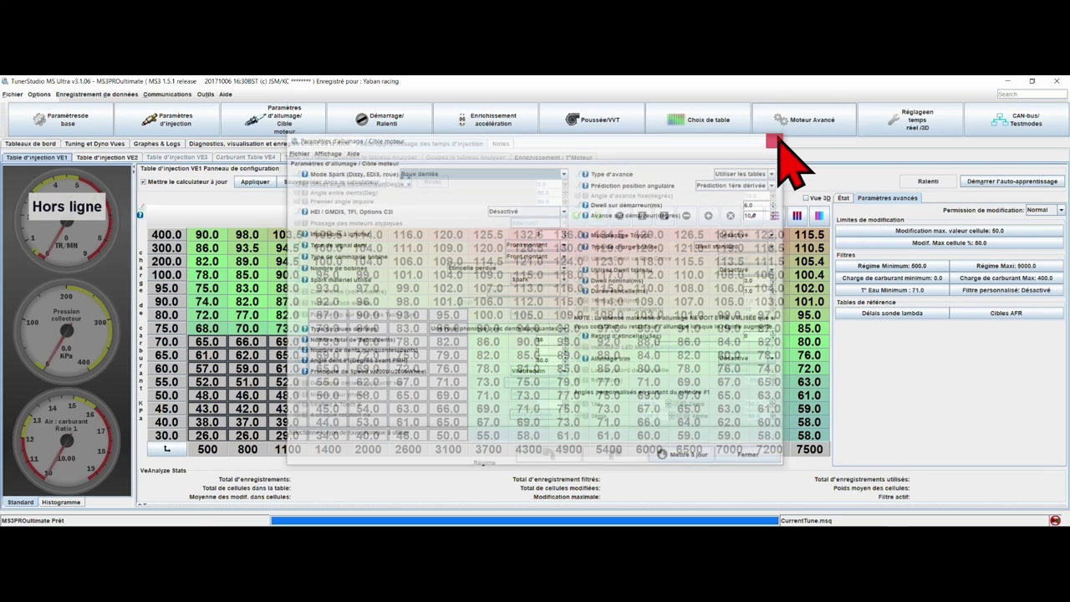
pyautogui.click(66, 121)
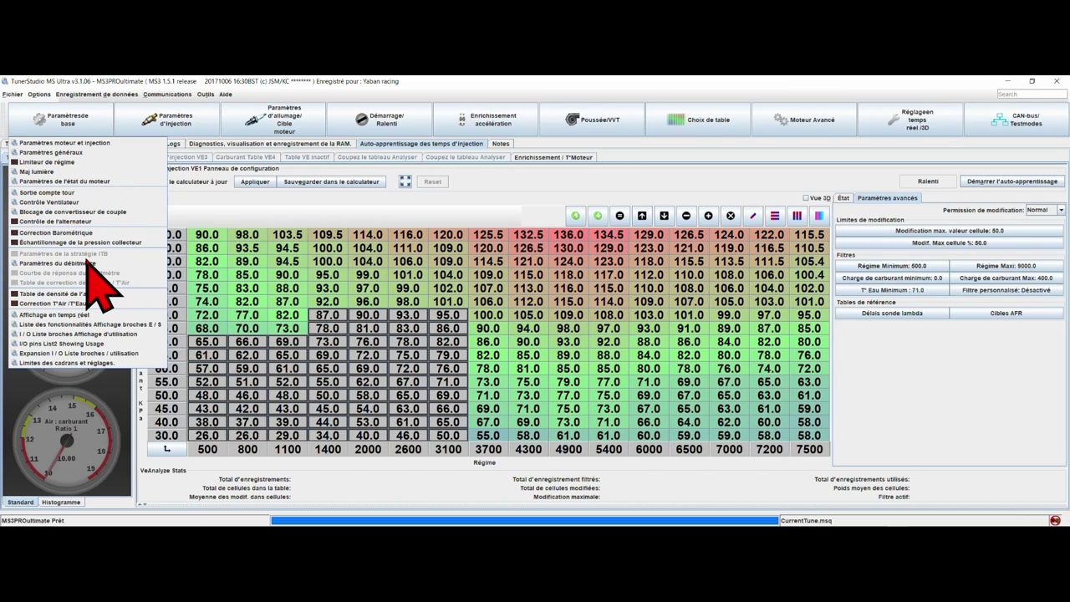
pyautogui.click(155, 119)
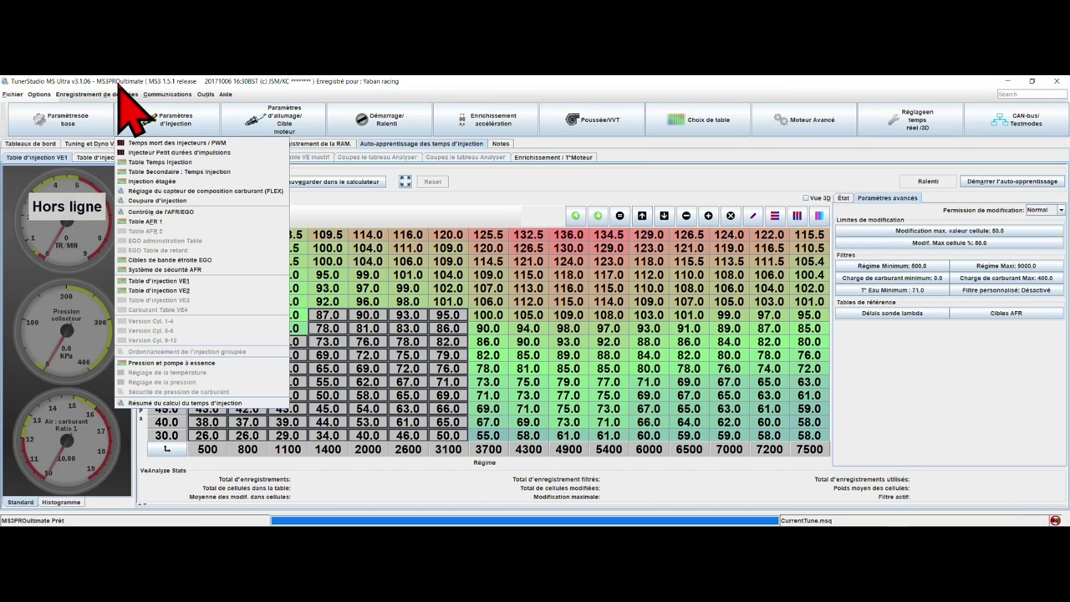
pyautogui.click(87, 110)
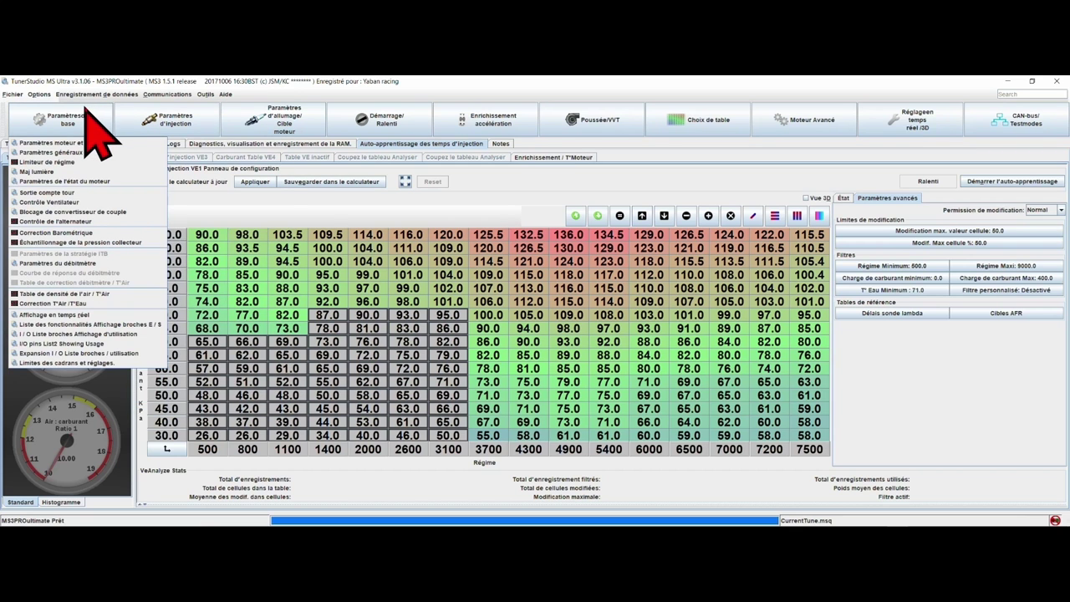
pyautogui.moveTo(583, 133)
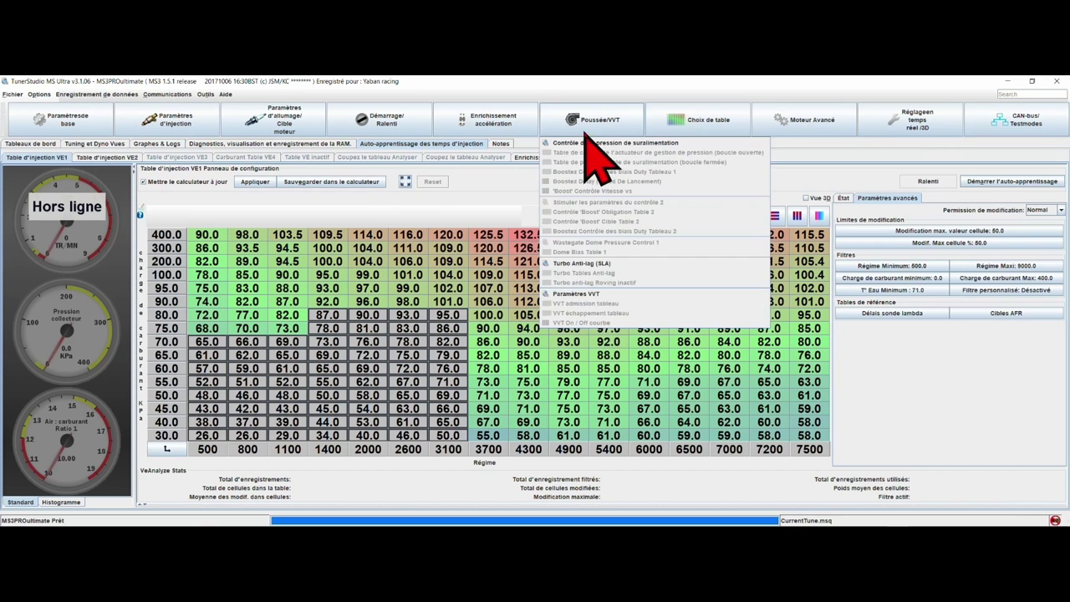
pyautogui.moveTo(1034, 123)
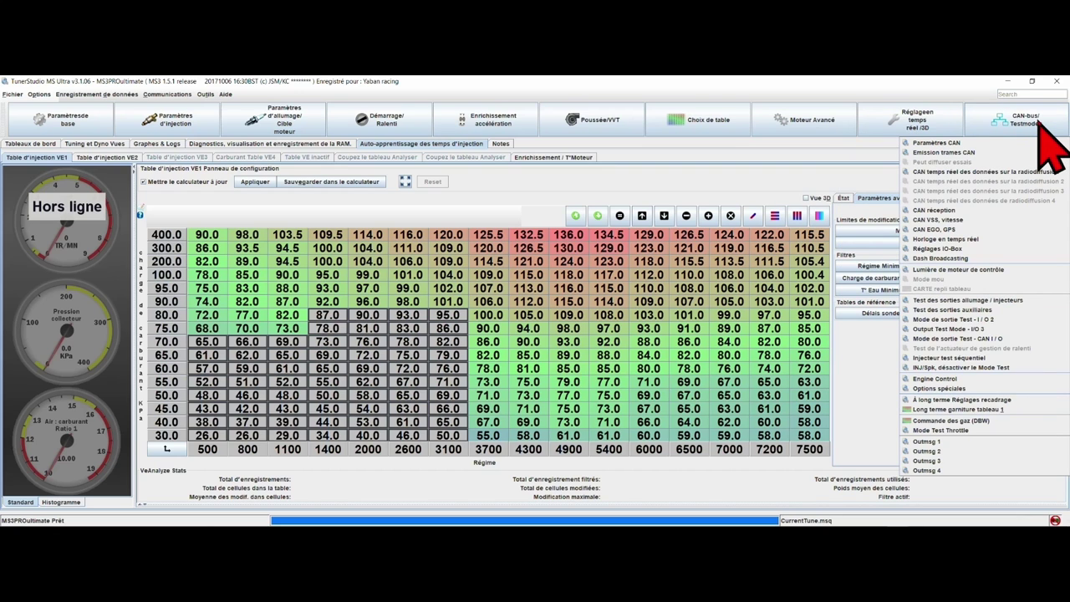
pyautogui.moveTo(285, 120)
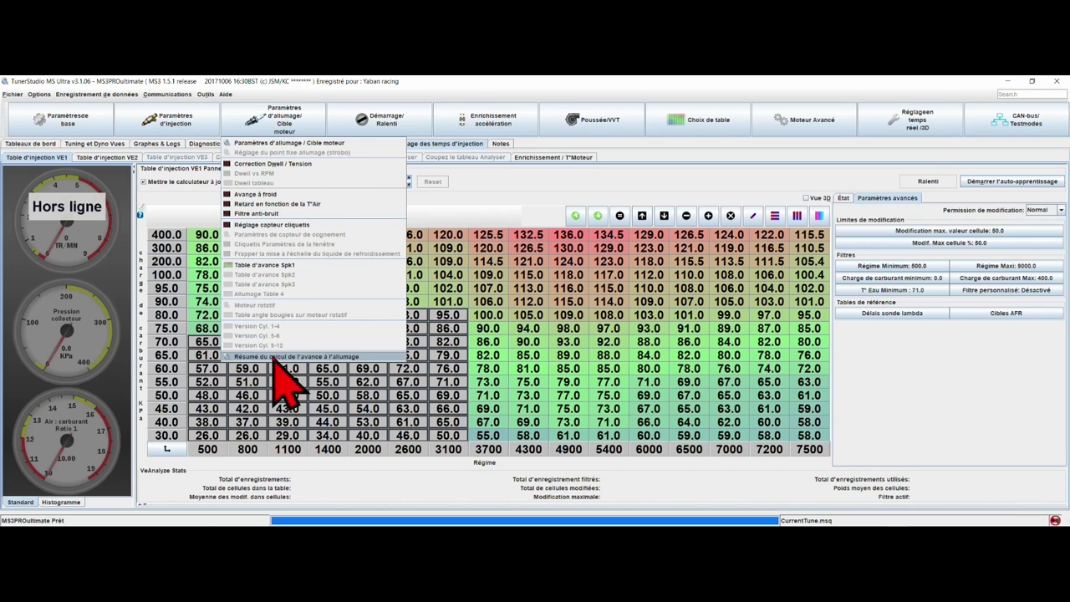
pyautogui.moveTo(50, 129)
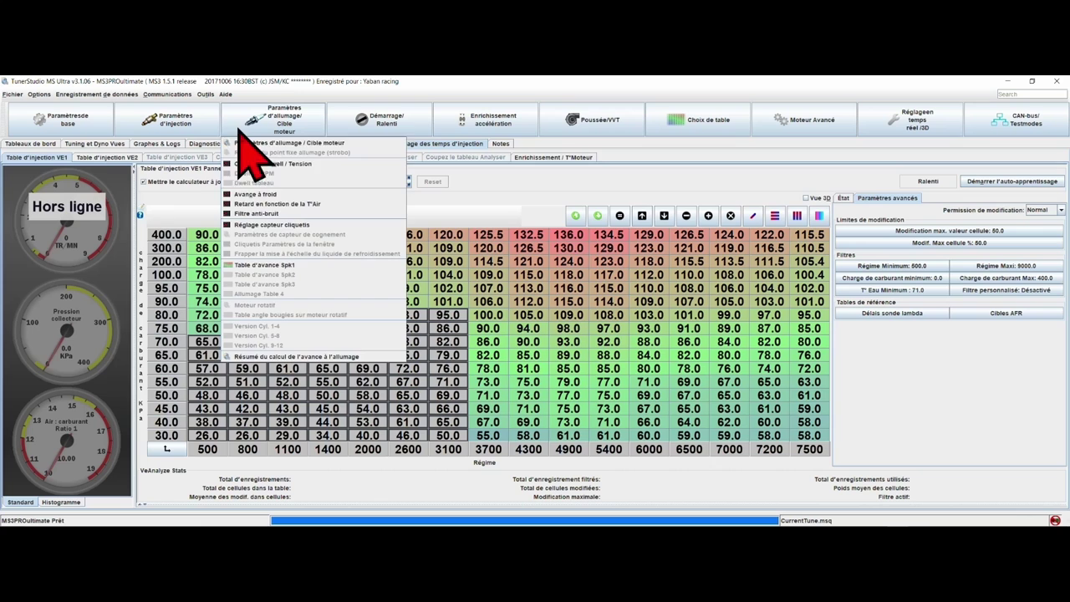
pyautogui.moveTo(709, 125)
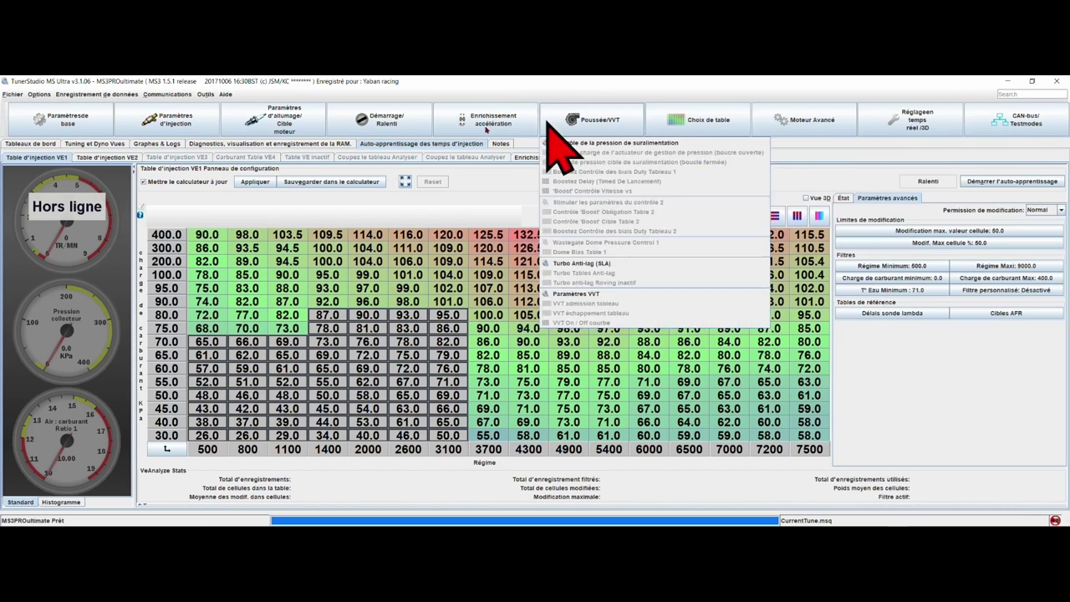
pyautogui.moveTo(175, 119)
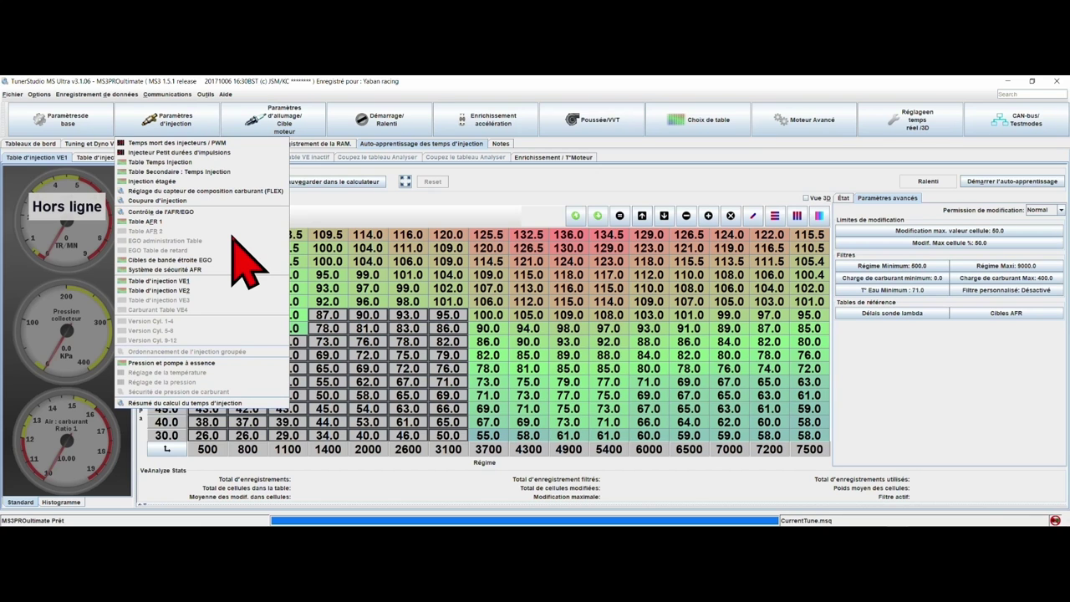
pyautogui.moveTo(343, 134)
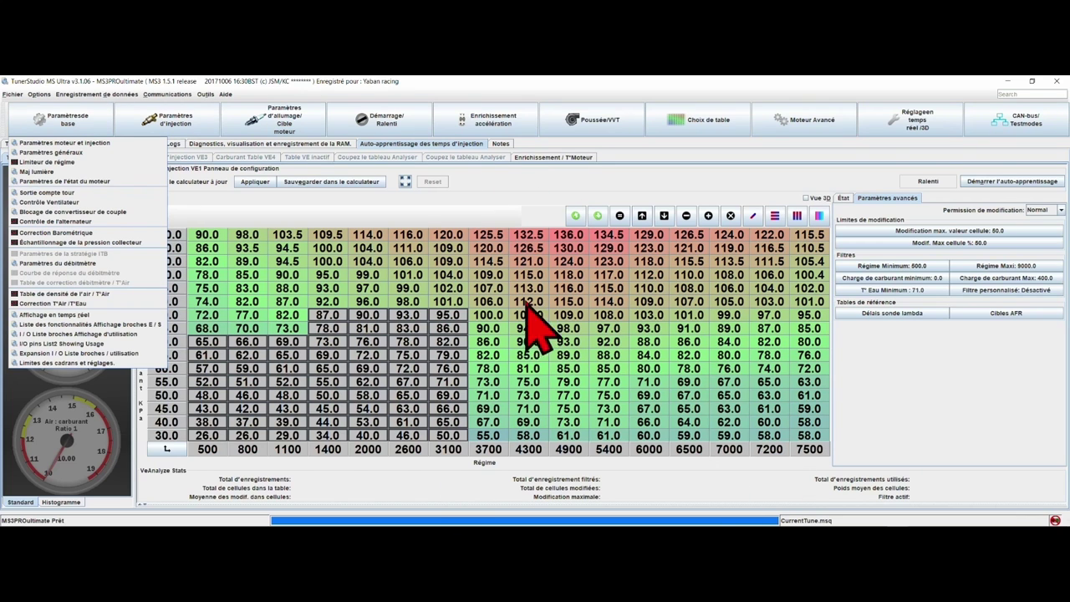
pyautogui.click(525, 196)
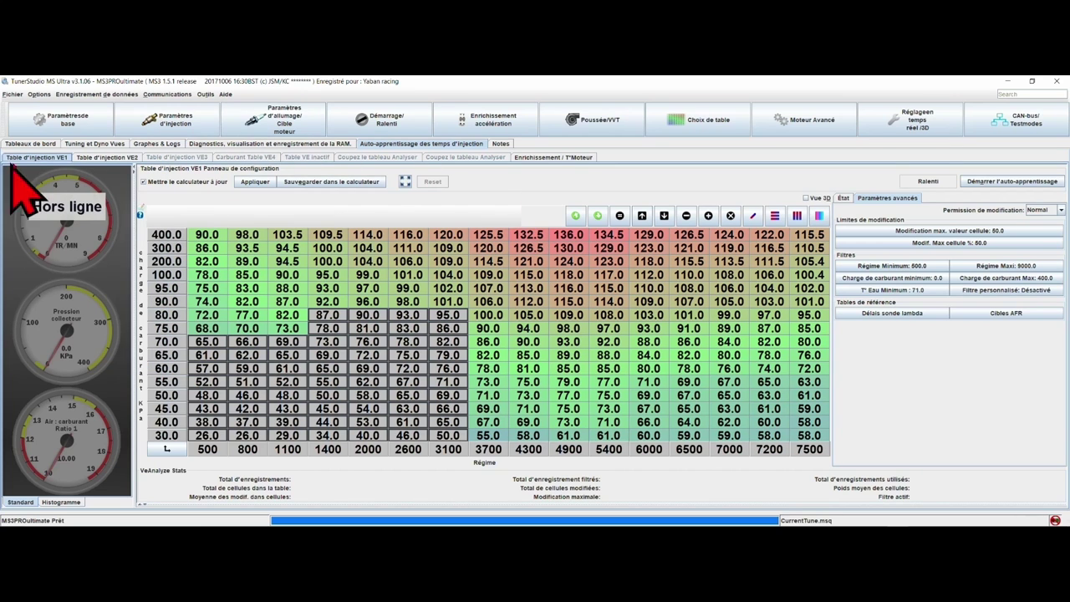
# - View the tuner notes page, then compare the main dashboard with the Acceleration Performance dashboard
pyautogui.click(501, 144)
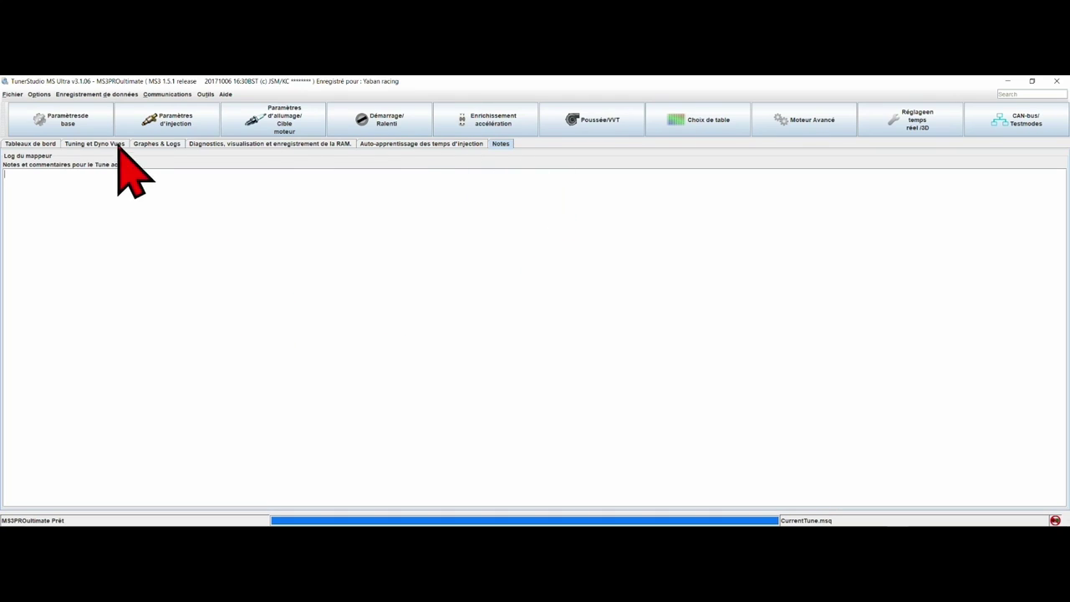
pyautogui.click(45, 144)
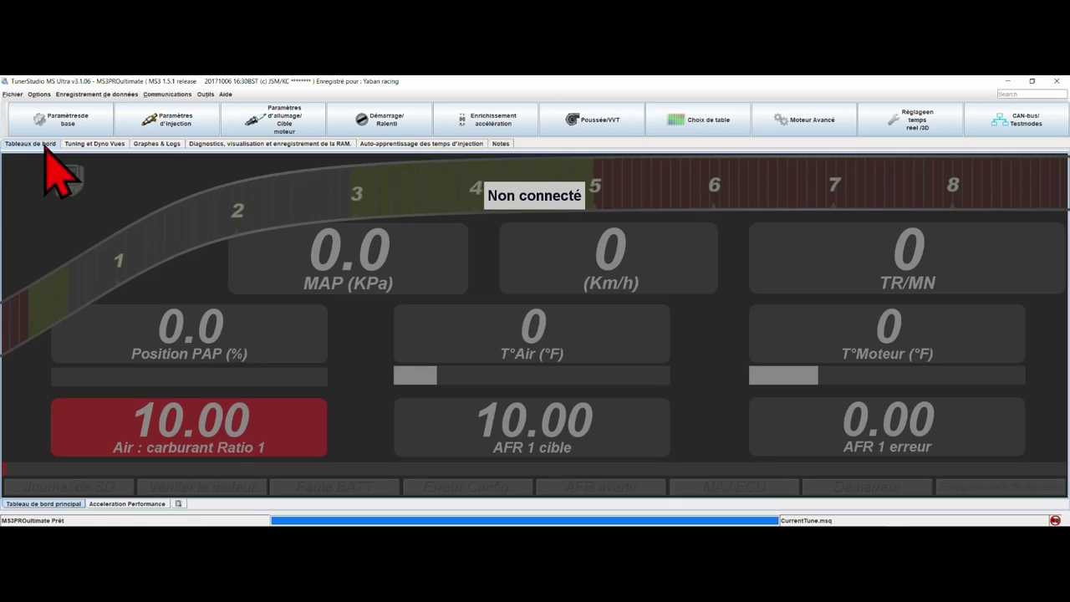
pyautogui.click(127, 504)
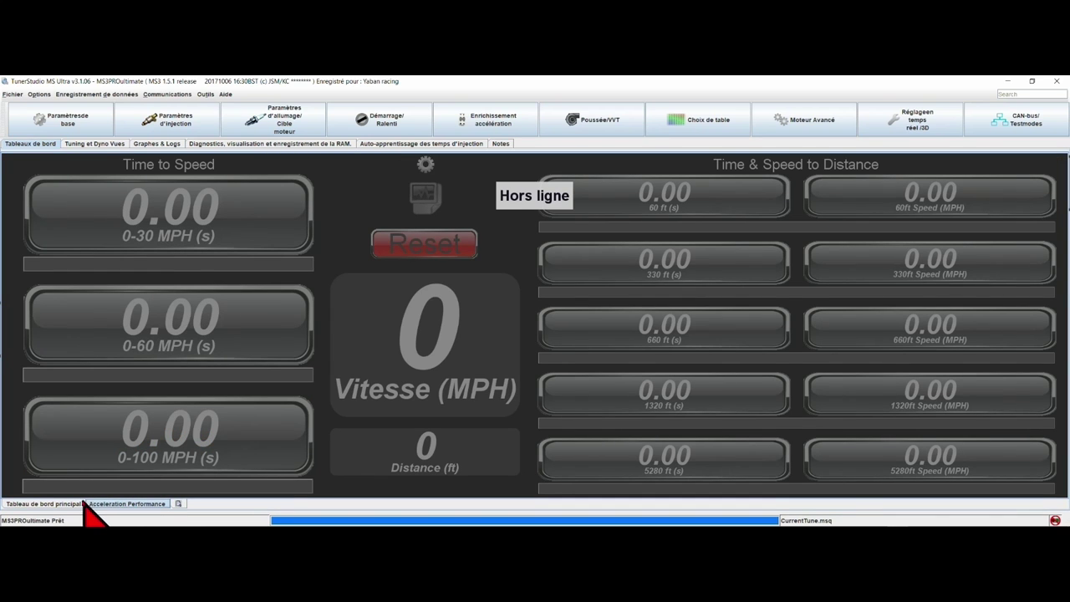
pyautogui.click(53, 504)
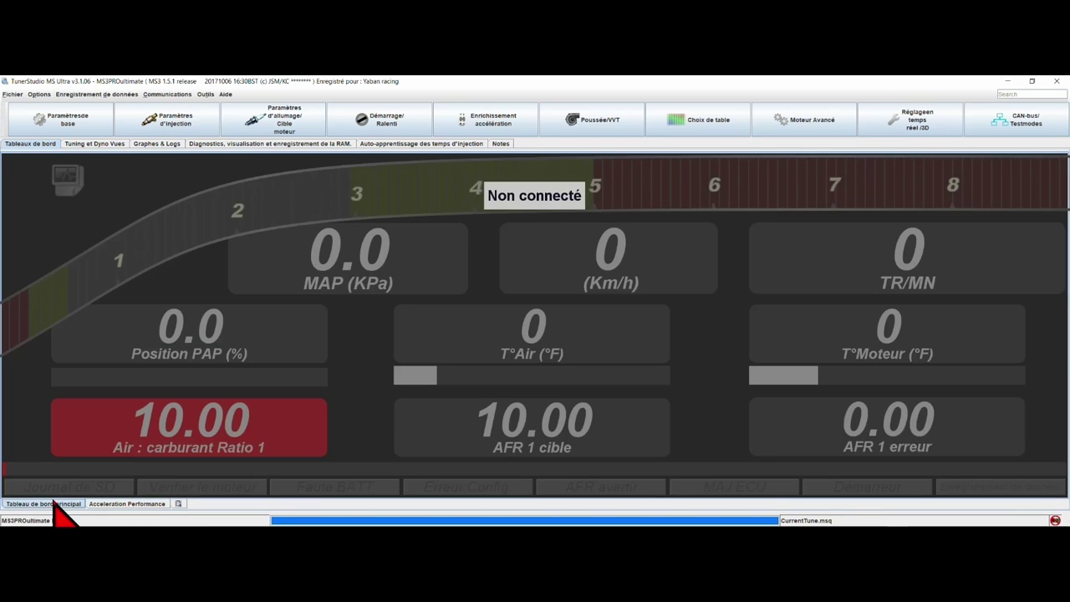
pyautogui.click(125, 505)
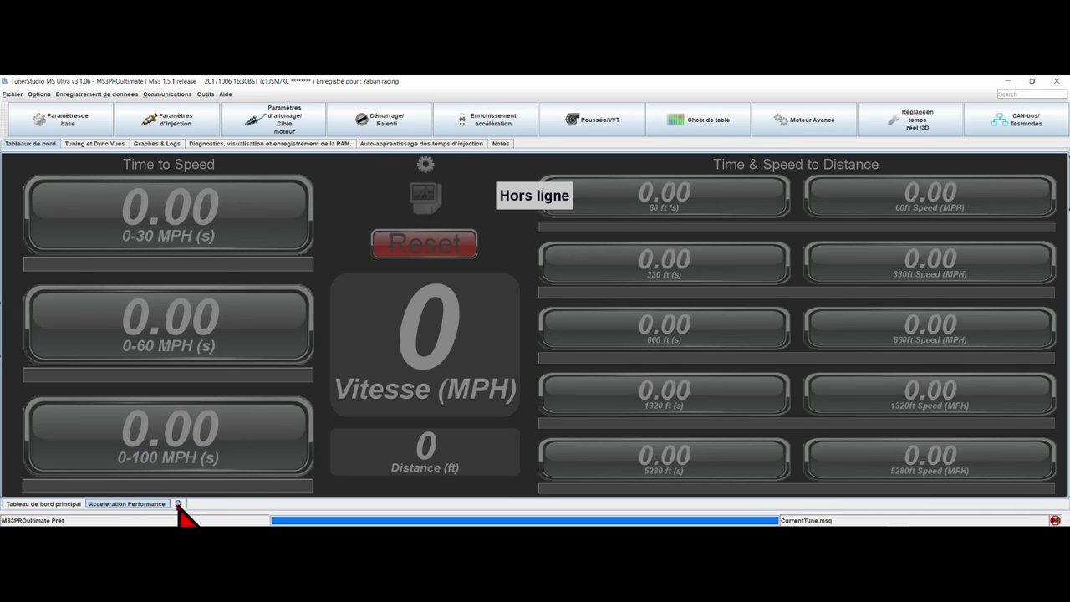
# - Turn on design mode for the Acceleration Performance dashboard and look over its dashboard and gauge demo options
pyautogui.rightClick(354, 206)
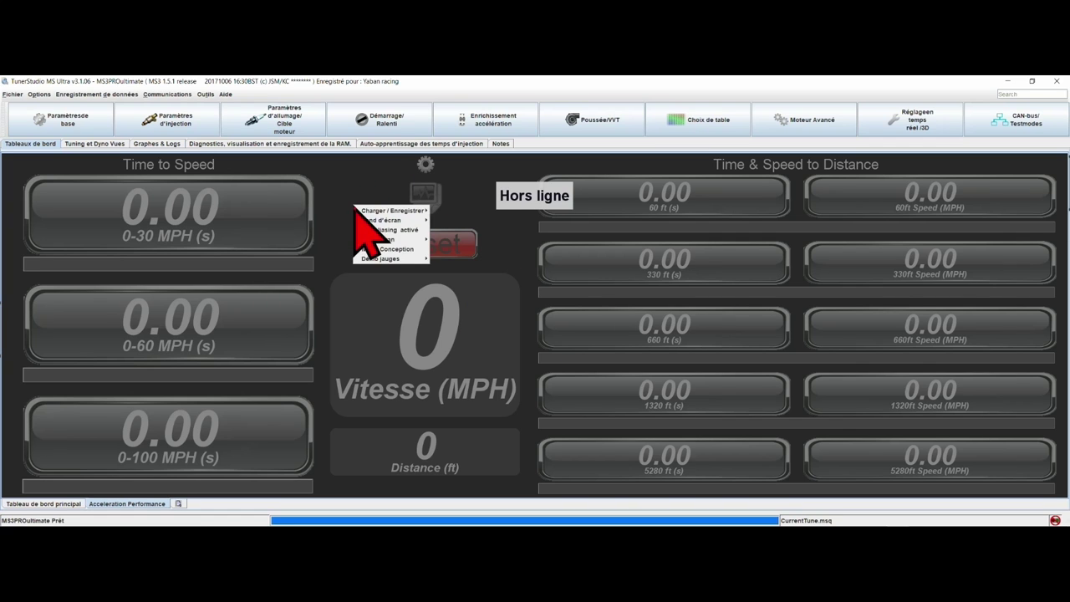
pyautogui.rightClick(325, 267)
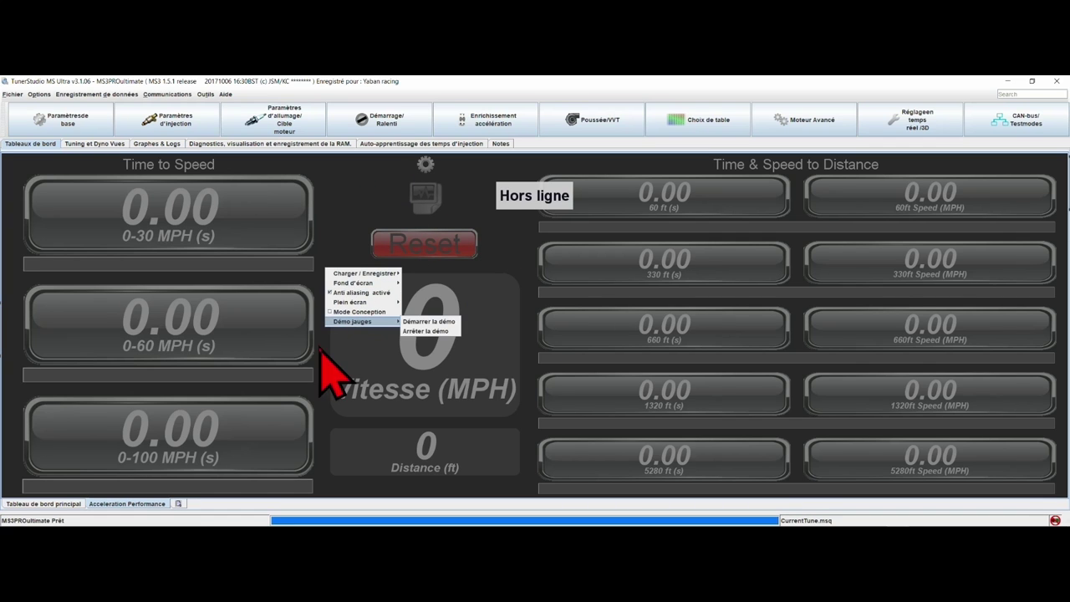
pyautogui.click(369, 312)
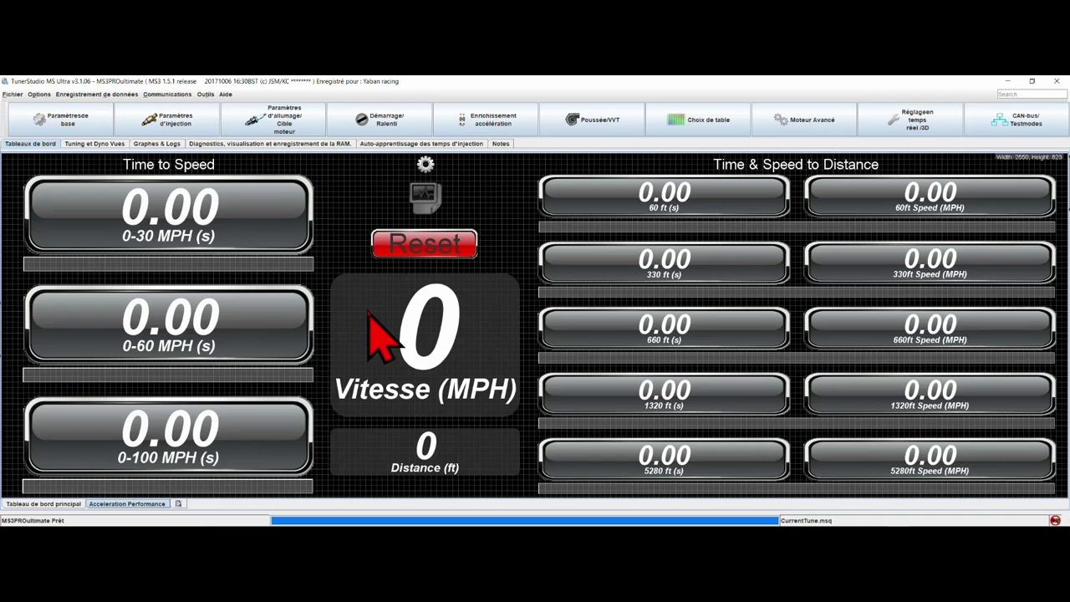
pyautogui.rightClick(367, 203)
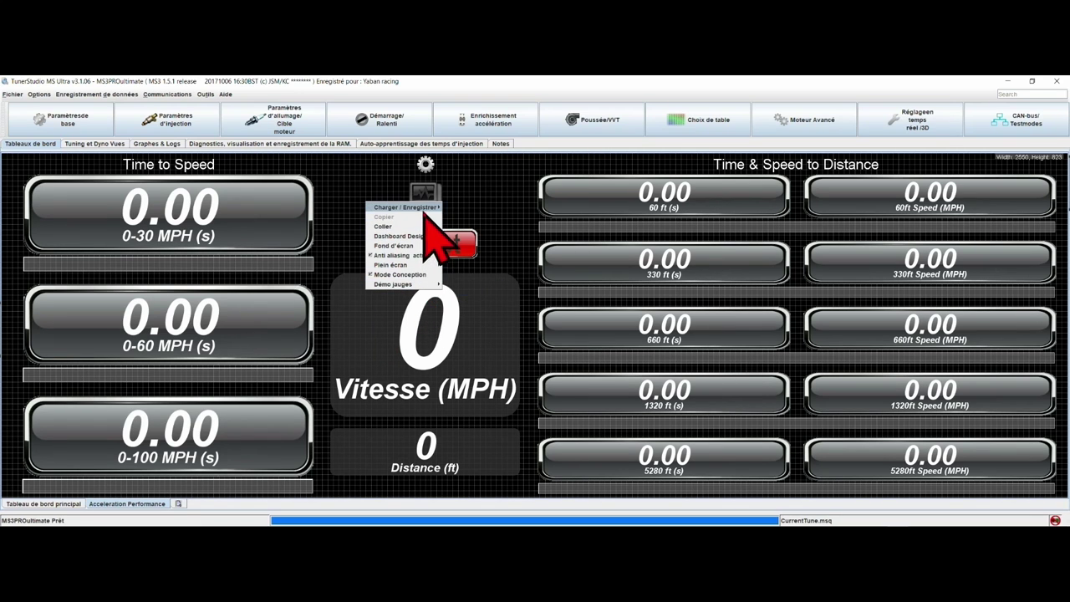
pyautogui.moveTo(425, 236)
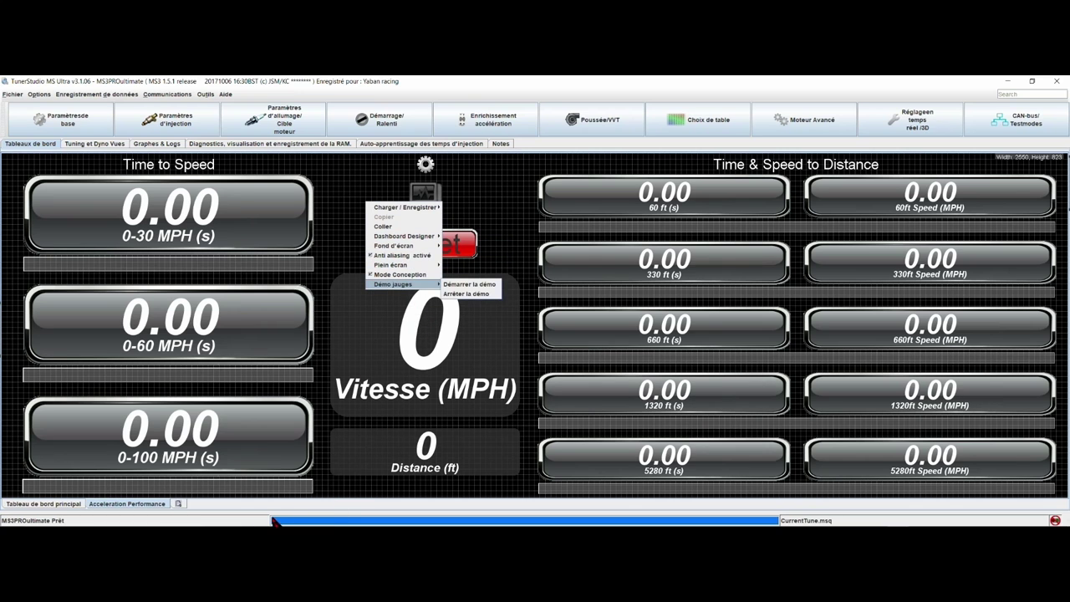
# - Switch to the main dashboard and turn on its design mode
pyautogui.click(67, 506)
pyautogui.rightClick(373, 355)
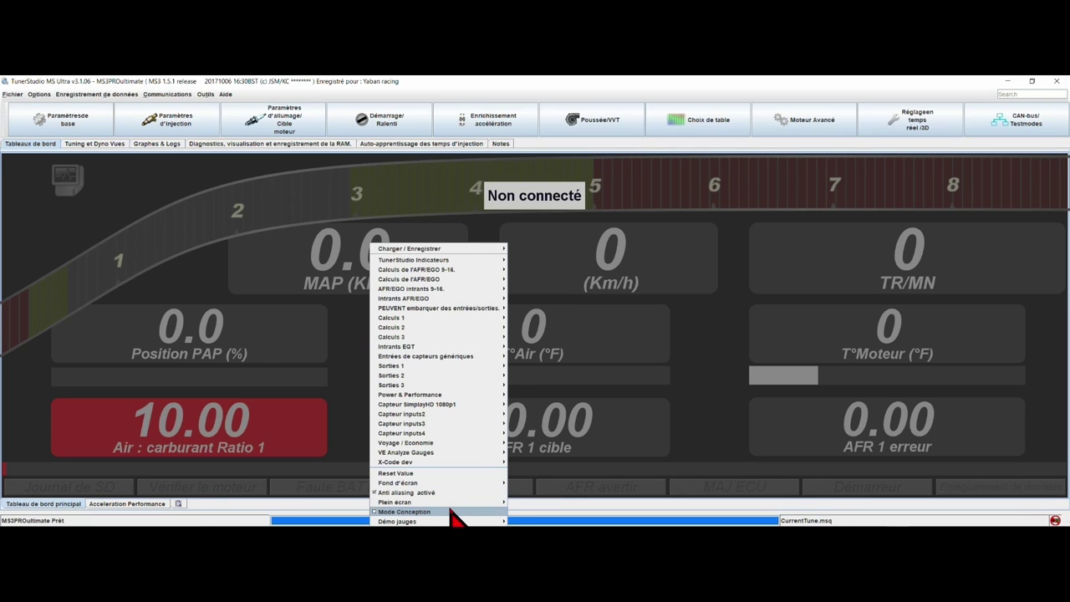
pyautogui.click(404, 512)
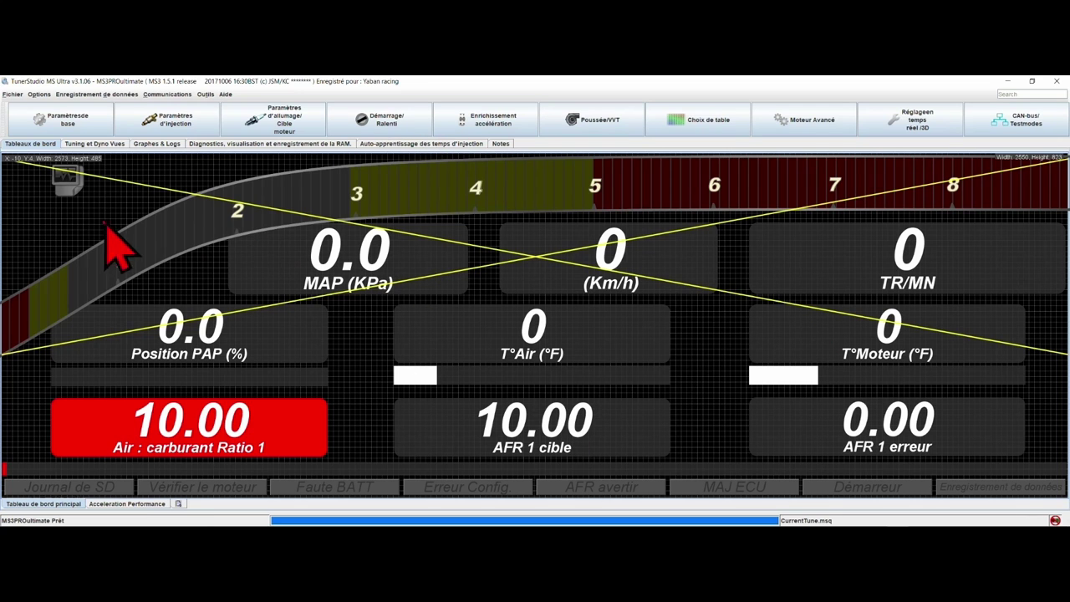
# - Examine the main dashboard's rpm gauge options, including the Dashboard Designer entries and the available simple-click actions
pyautogui.rightClick(61, 209)
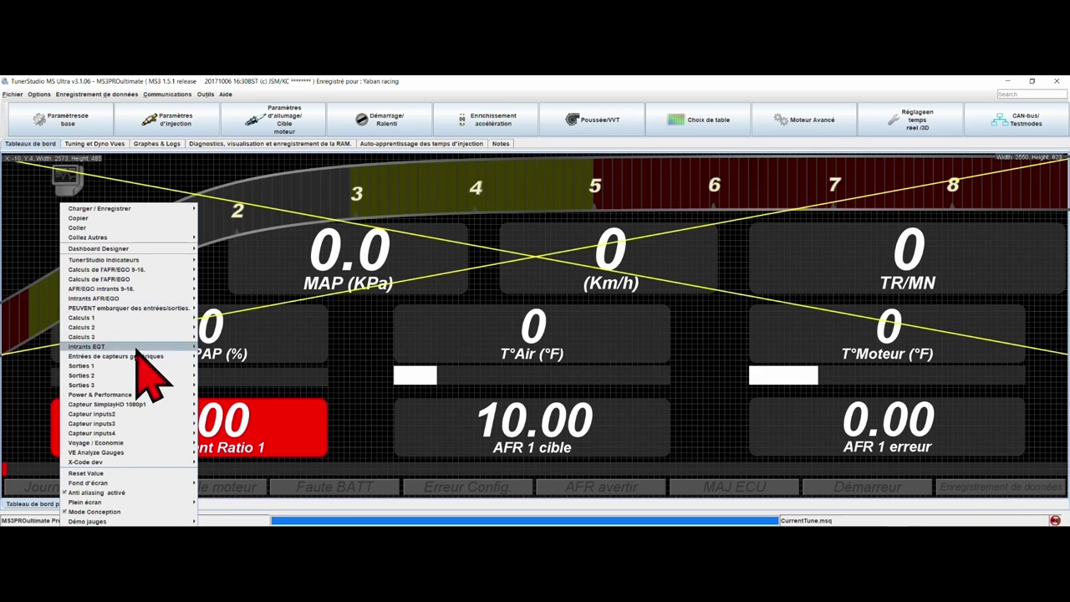
pyautogui.moveTo(109, 446)
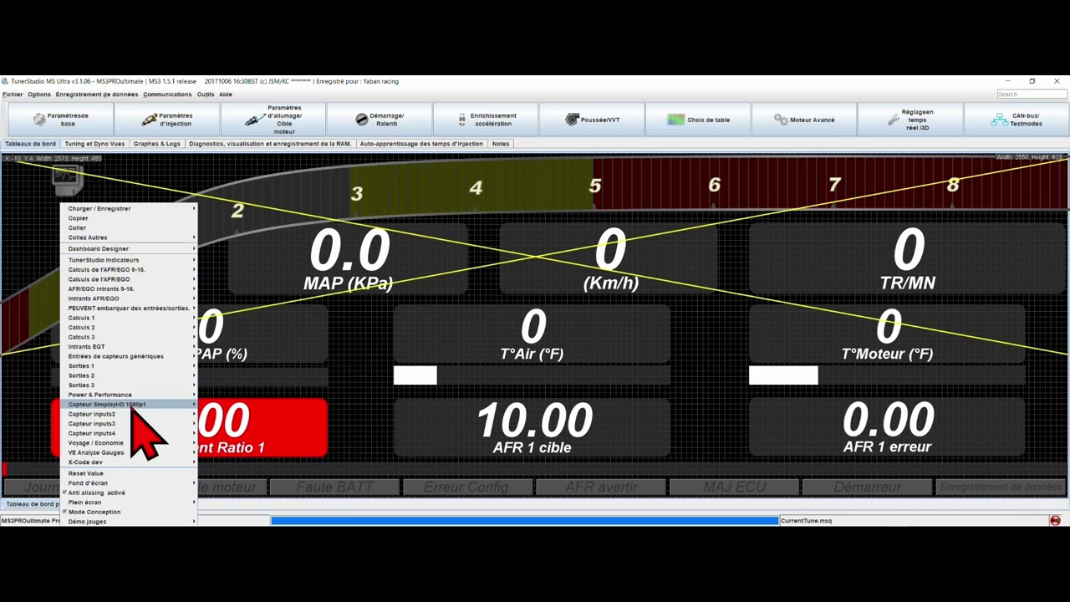
pyautogui.moveTo(142, 407)
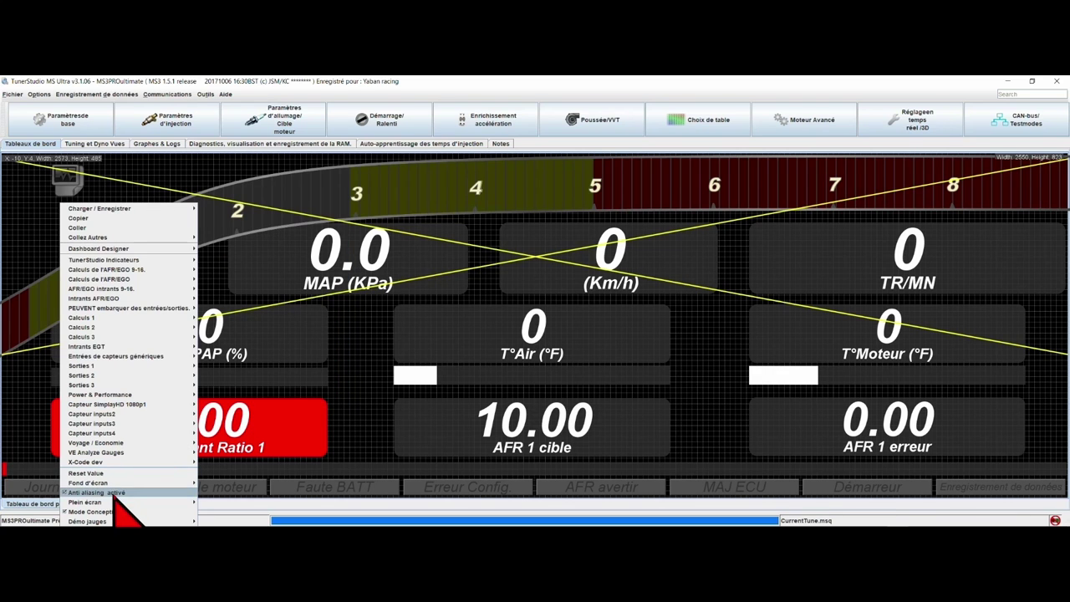
pyautogui.moveTo(131, 505)
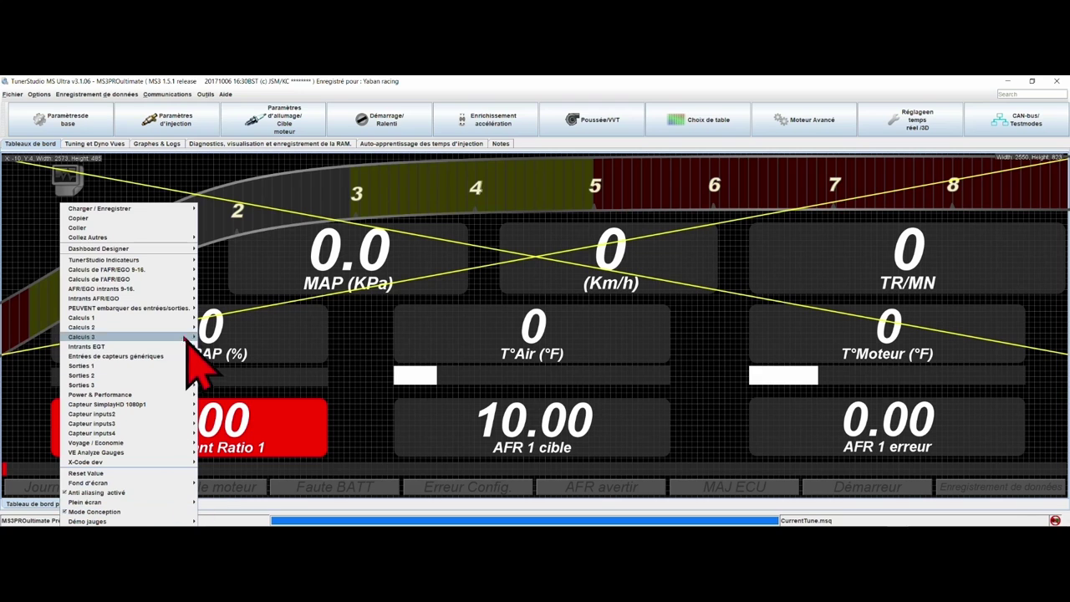
pyautogui.moveTo(187, 252)
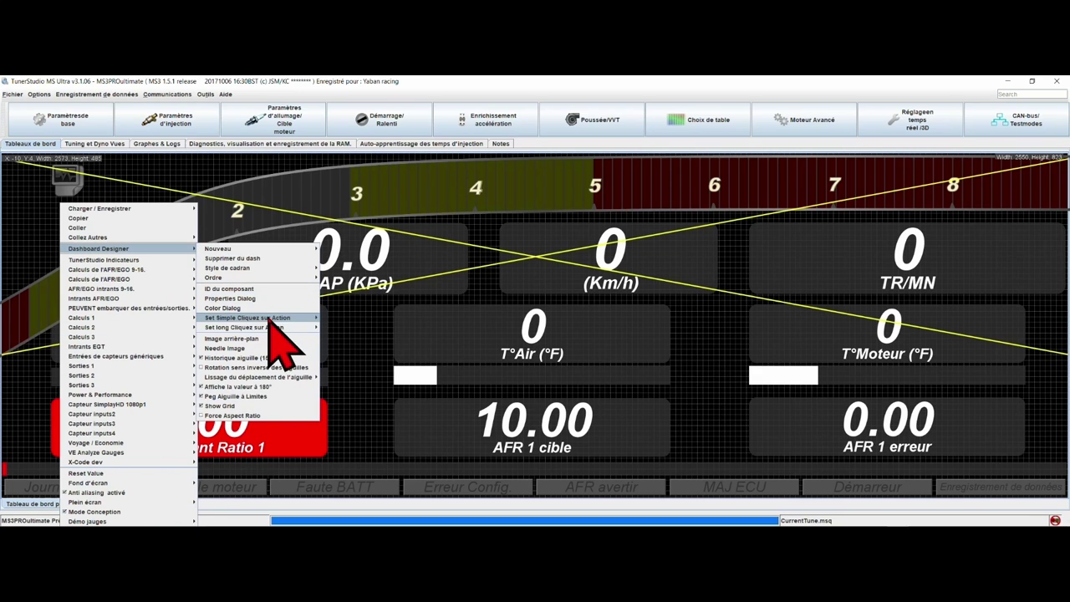
pyautogui.moveTo(266, 318)
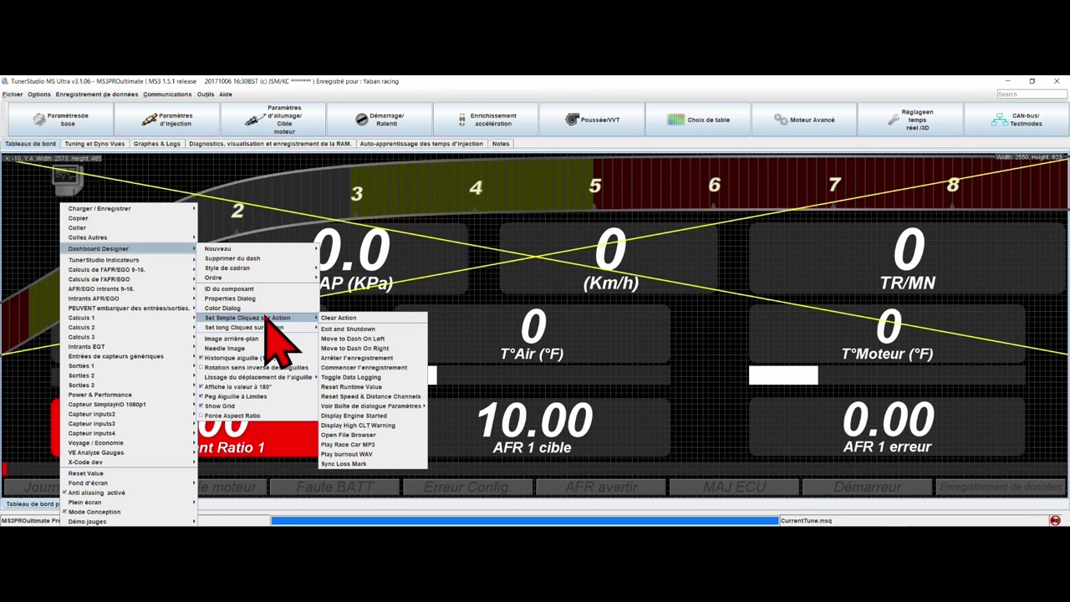
pyautogui.click(197, 181)
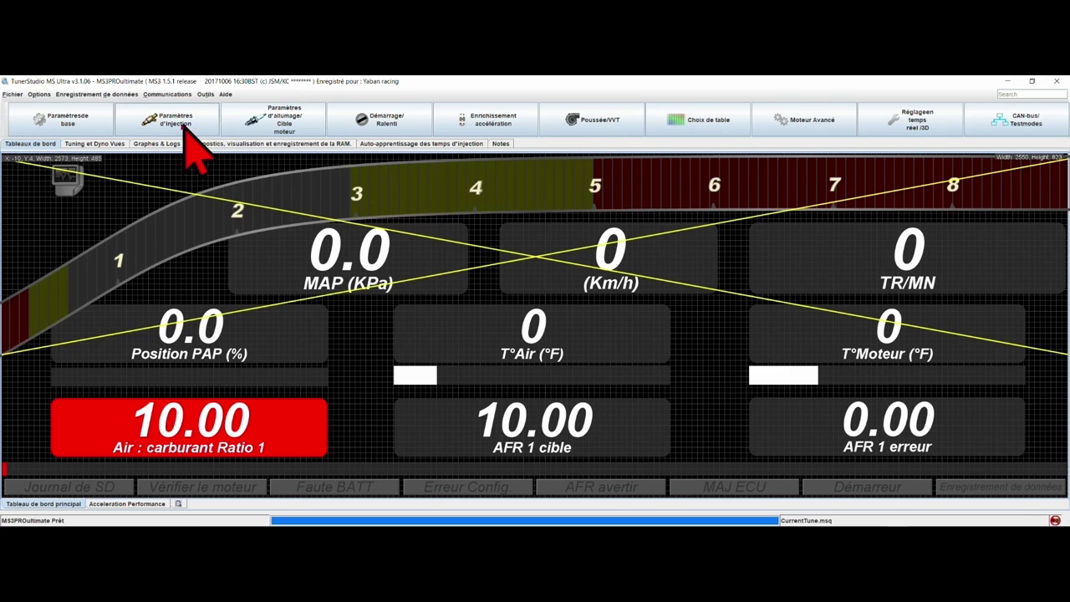
# - Turn off design mode on the main dashboard
pyautogui.rightClick(711, 404)
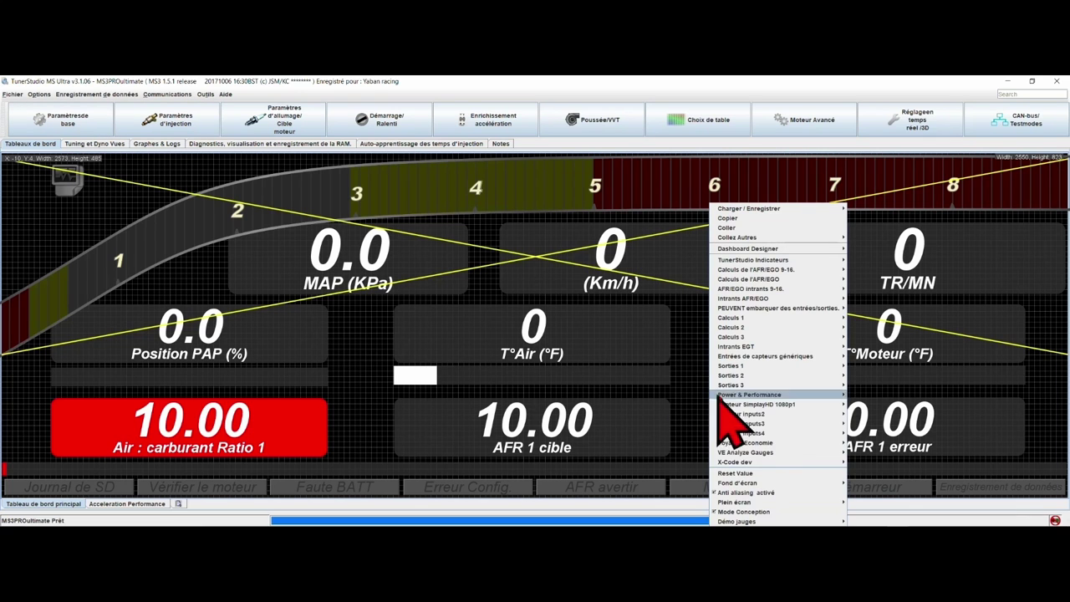
pyautogui.click(759, 511)
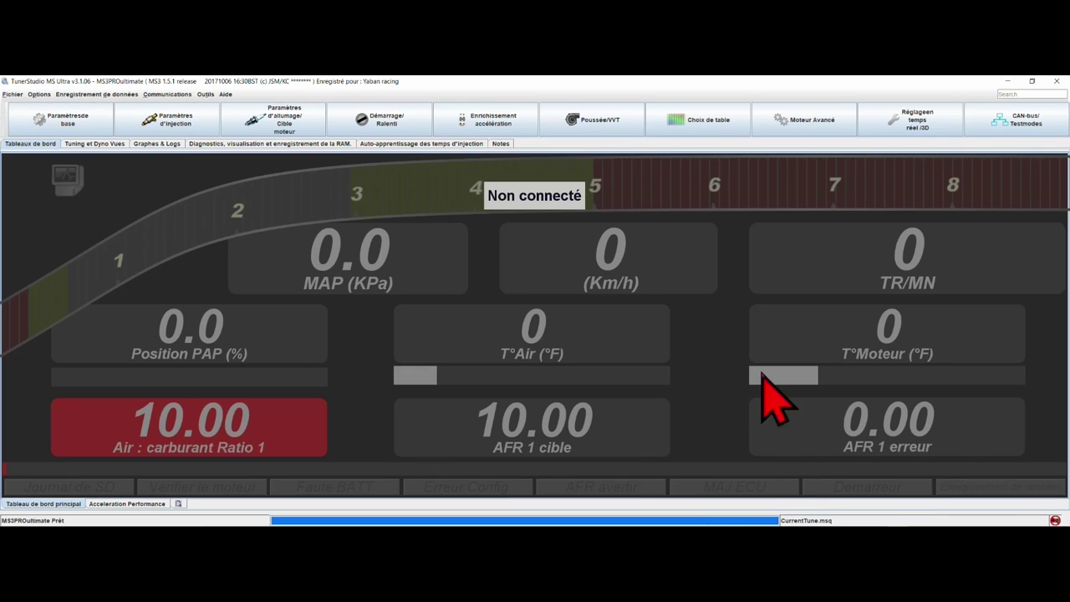
pyautogui.click(277, 125)
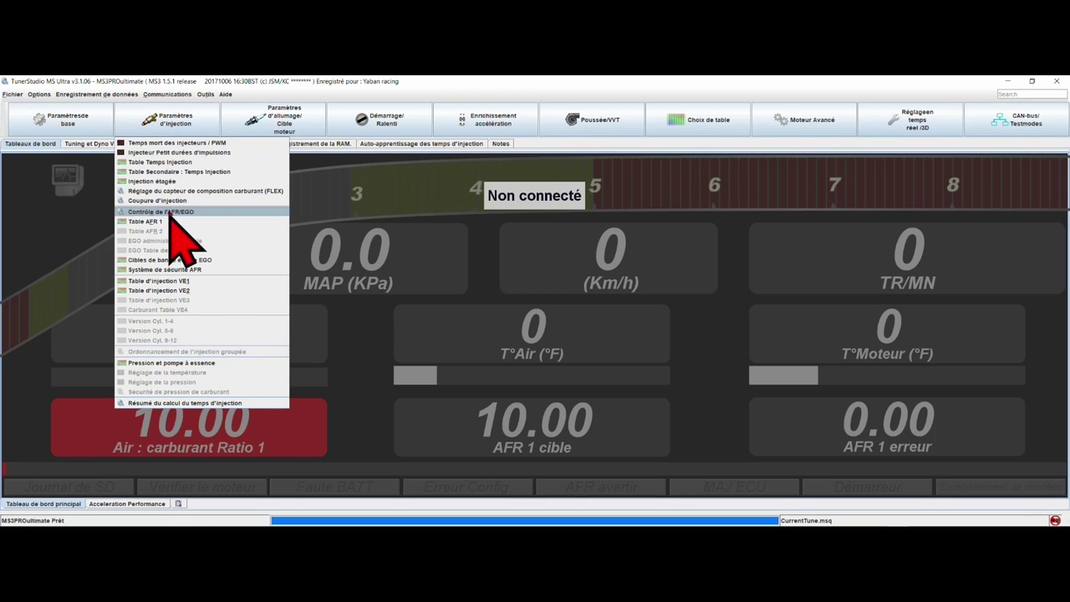
pyautogui.moveTo(67, 122)
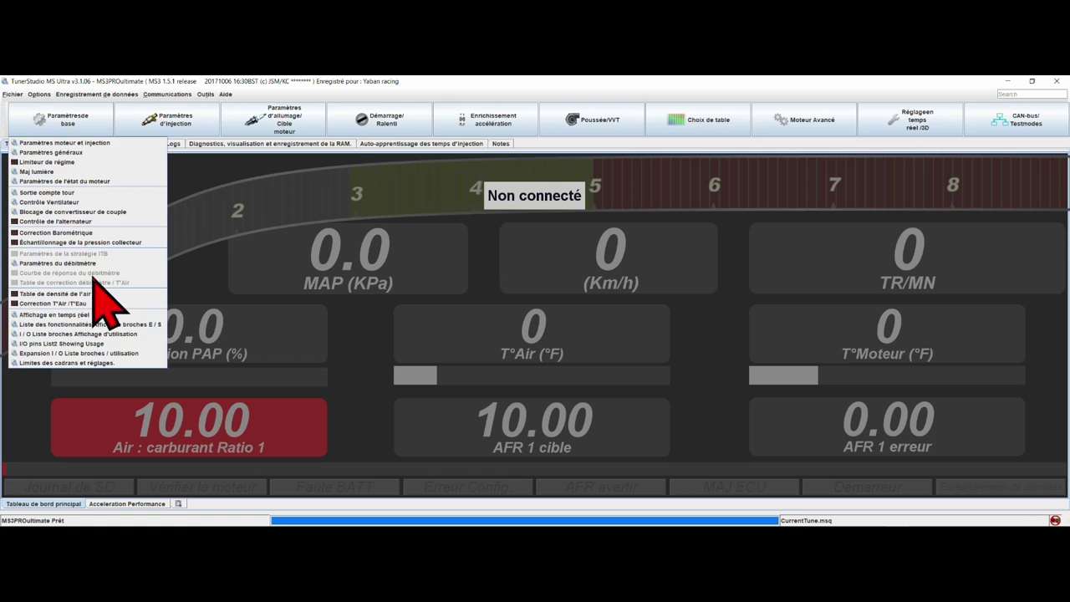
pyautogui.moveTo(175, 121)
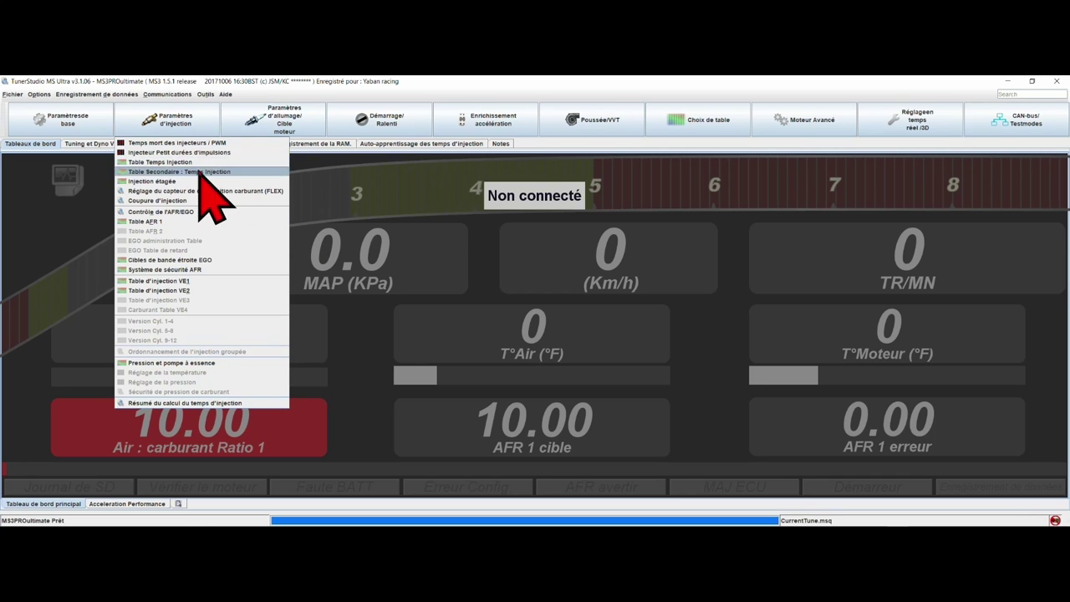
pyautogui.moveTo(270, 126)
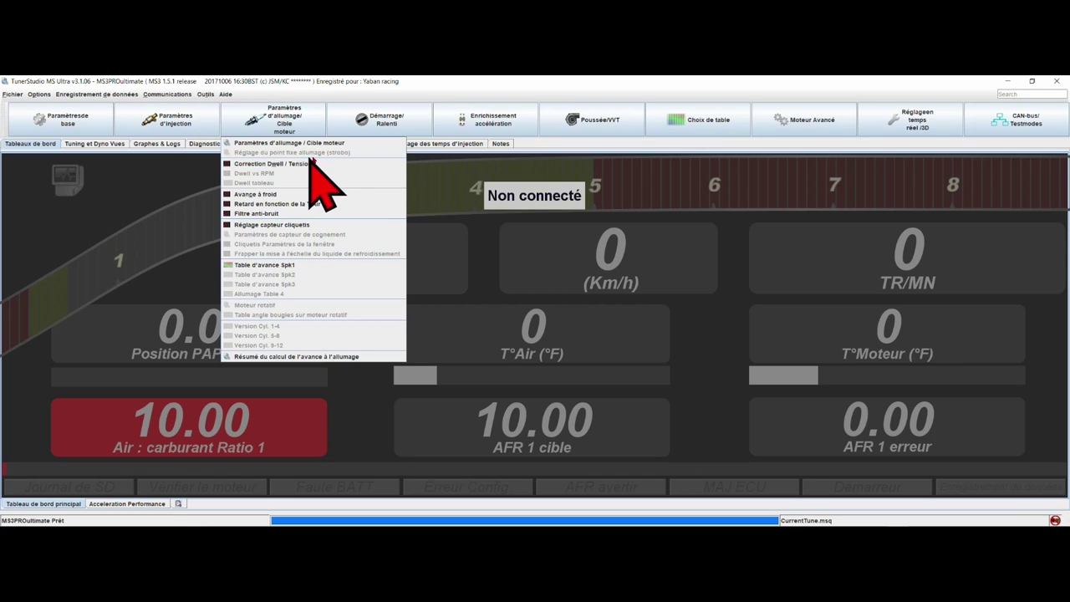
# - Inspect the cranking and starter settings and close the dialog
pyautogui.moveTo(392, 129)
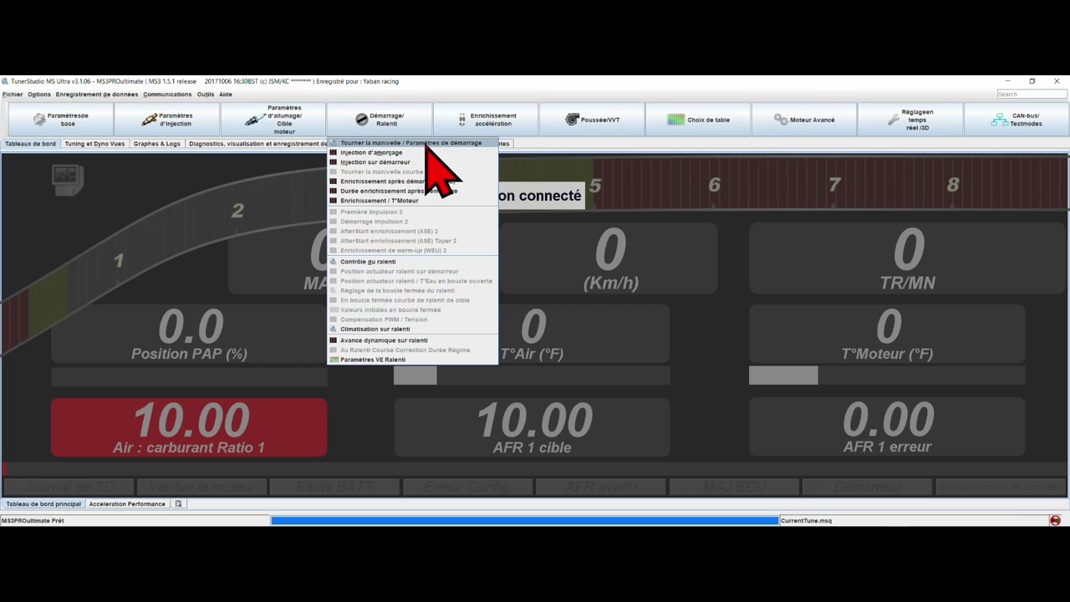
pyautogui.click(427, 142)
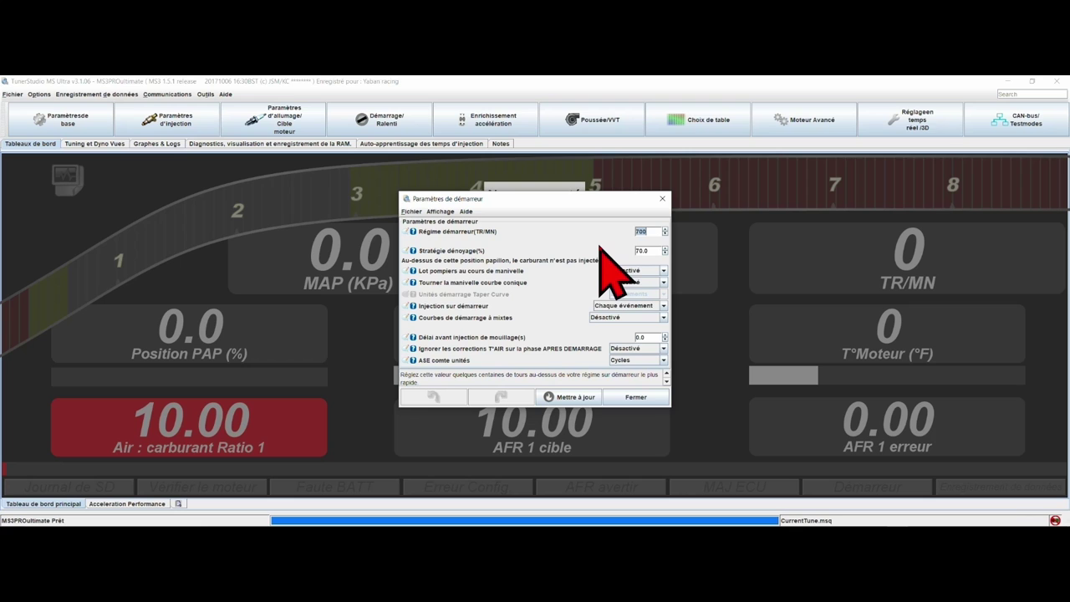
pyautogui.click(662, 198)
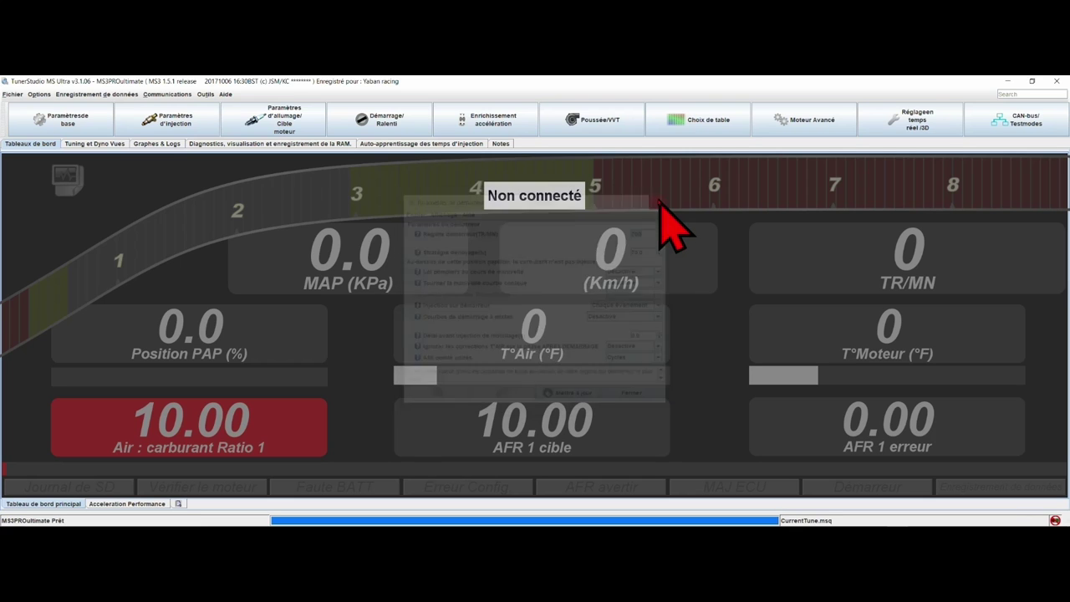
pyautogui.click(374, 111)
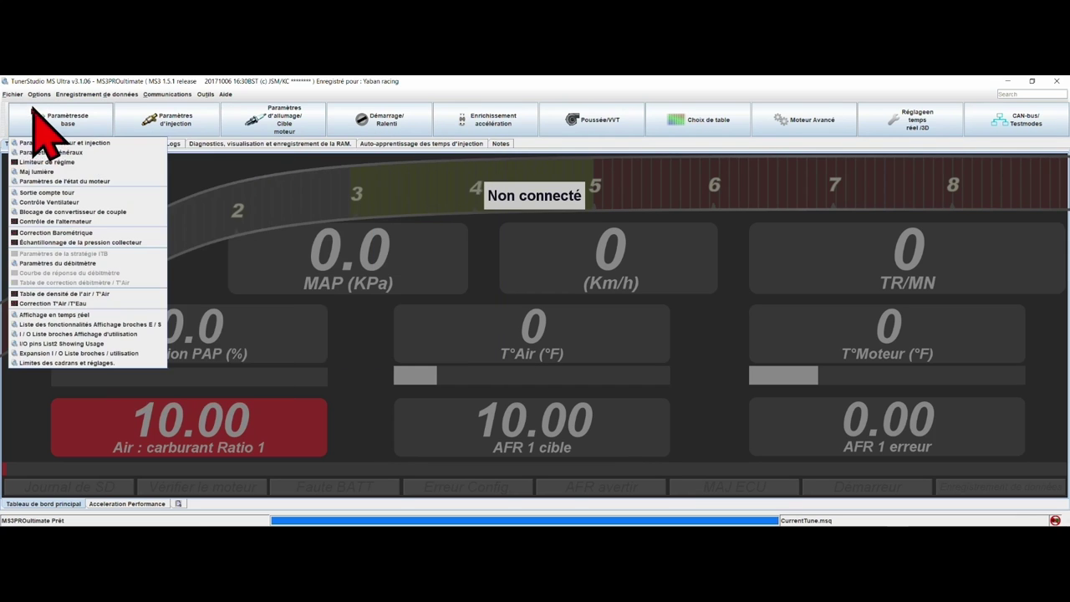
pyautogui.moveTo(747, 123)
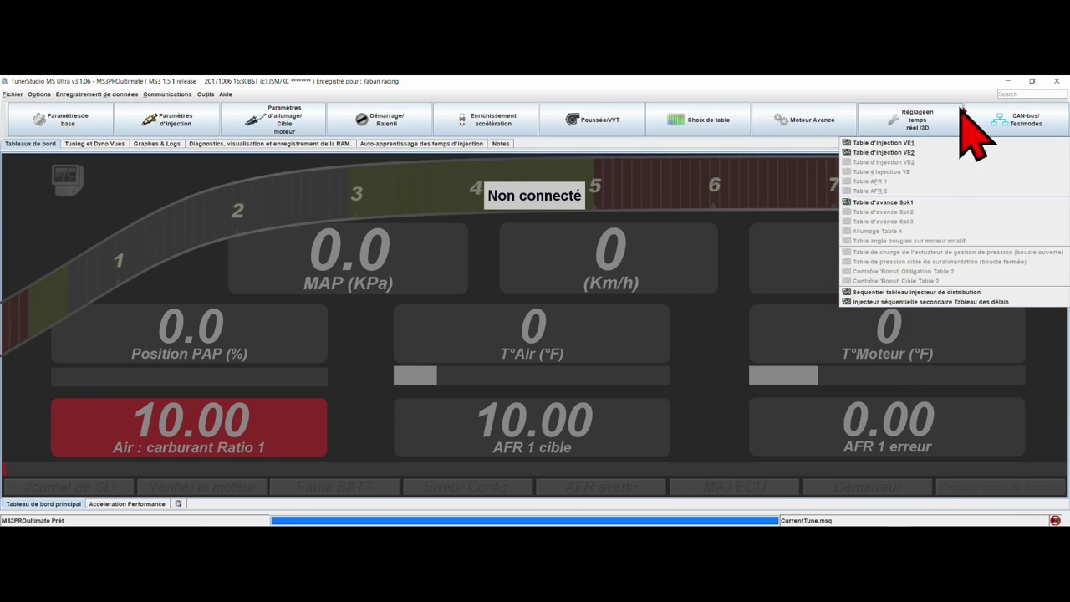
# - Look through the available basic, injection, starting/idle, acceleration enrichment and boost/VVT settings entries
pyautogui.moveTo(72, 132)
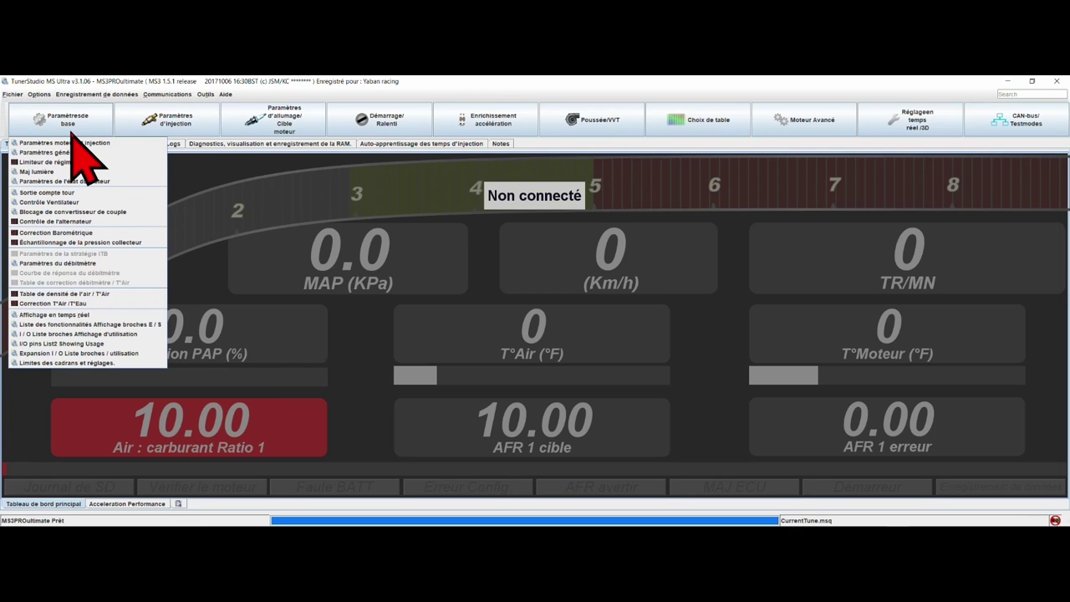
pyautogui.moveTo(175, 123)
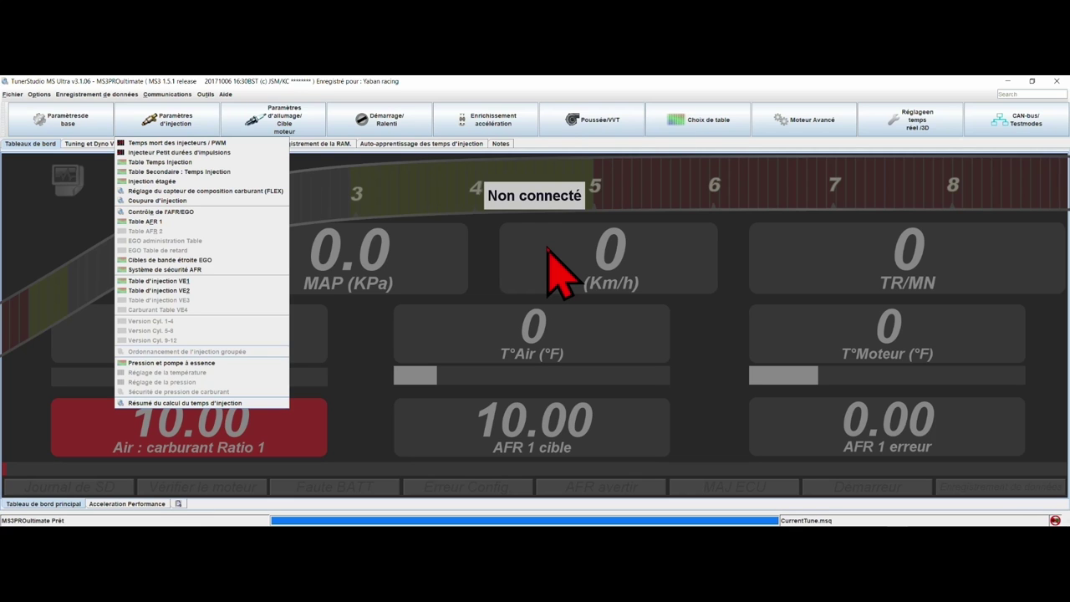
pyautogui.moveTo(401, 122)
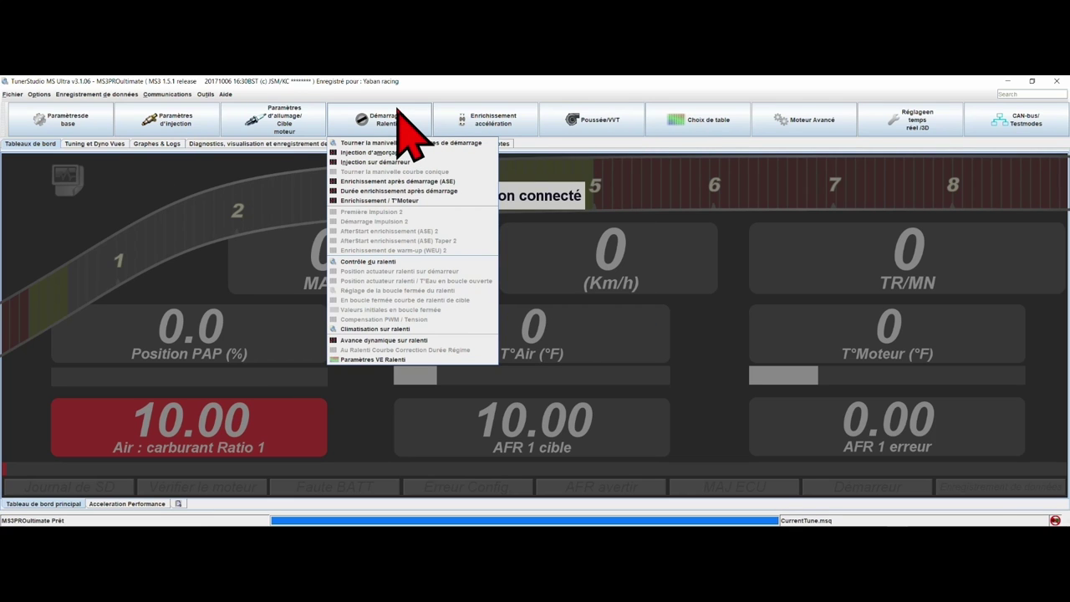
pyautogui.moveTo(472, 130)
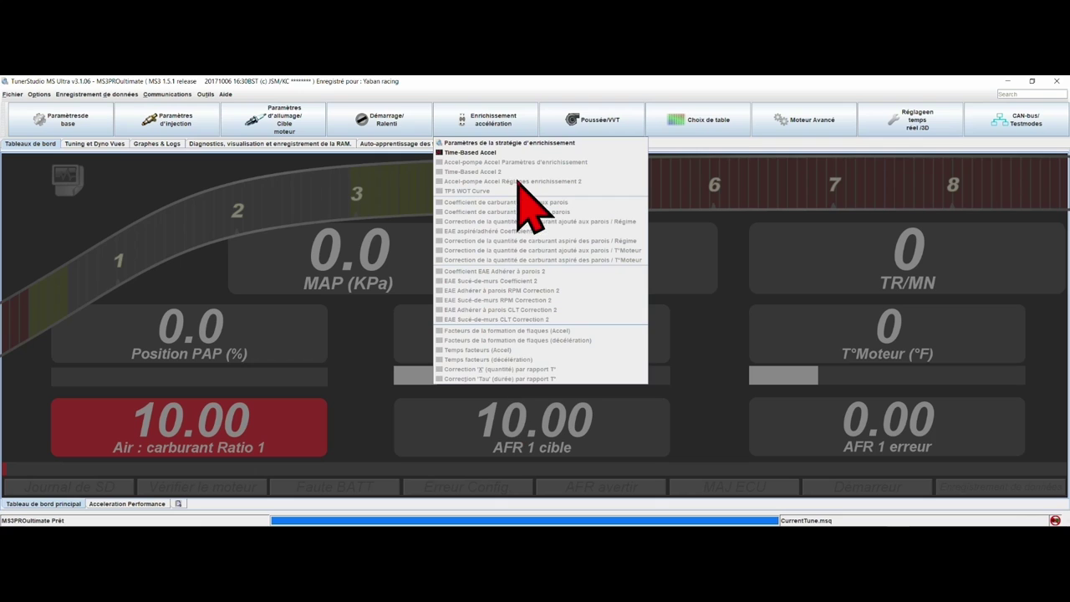
pyautogui.moveTo(610, 134)
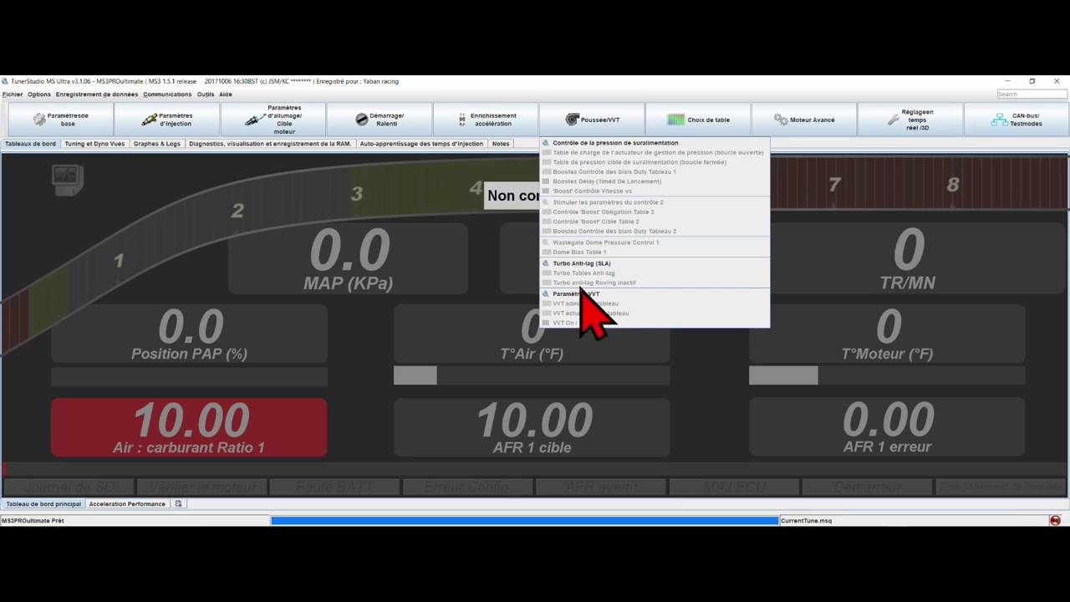
# - Inspect the VVT settings (Paramètres VVT) and close the dialog
pyautogui.moveTo(493, 117)
pyautogui.moveTo(590, 119)
pyautogui.click(591, 294)
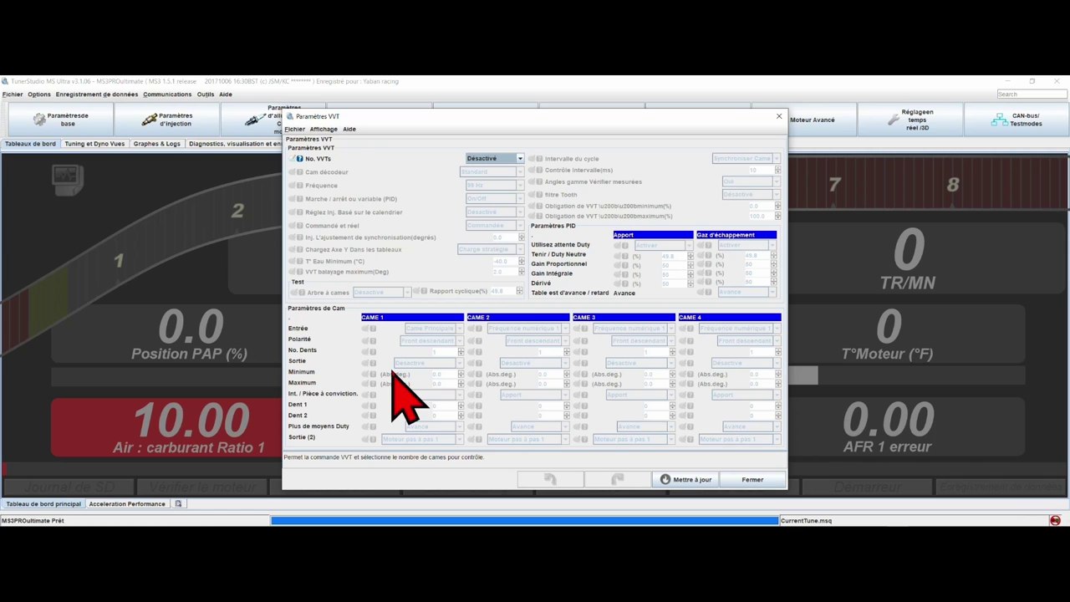
pyautogui.click(779, 117)
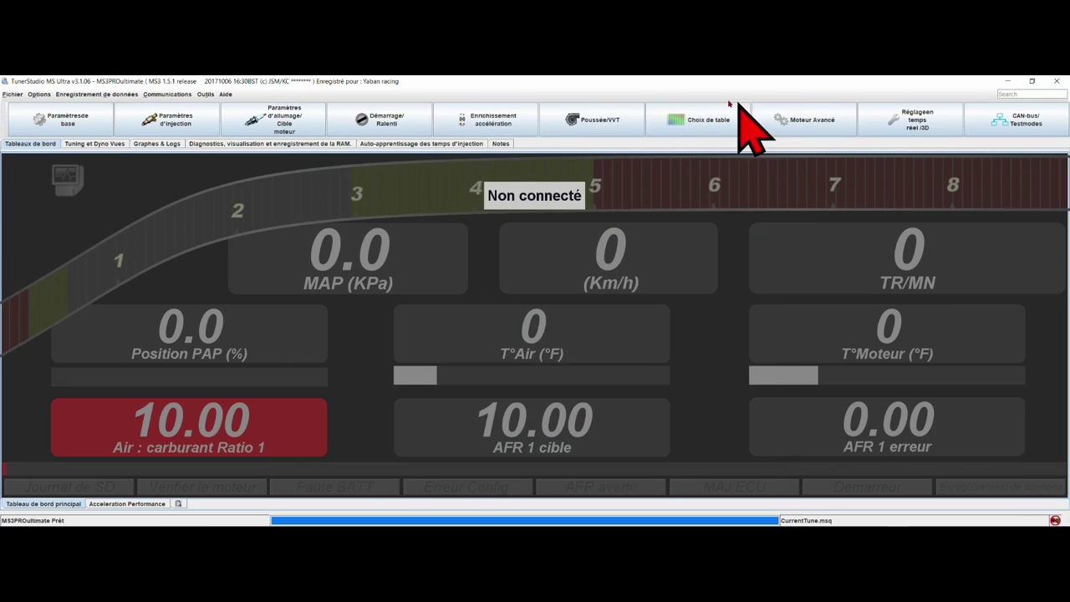
# - Inspect the table switching and dual fuel settings in Carburant Double Table avec Interrupteur and close the dialog
pyautogui.click(596, 120)
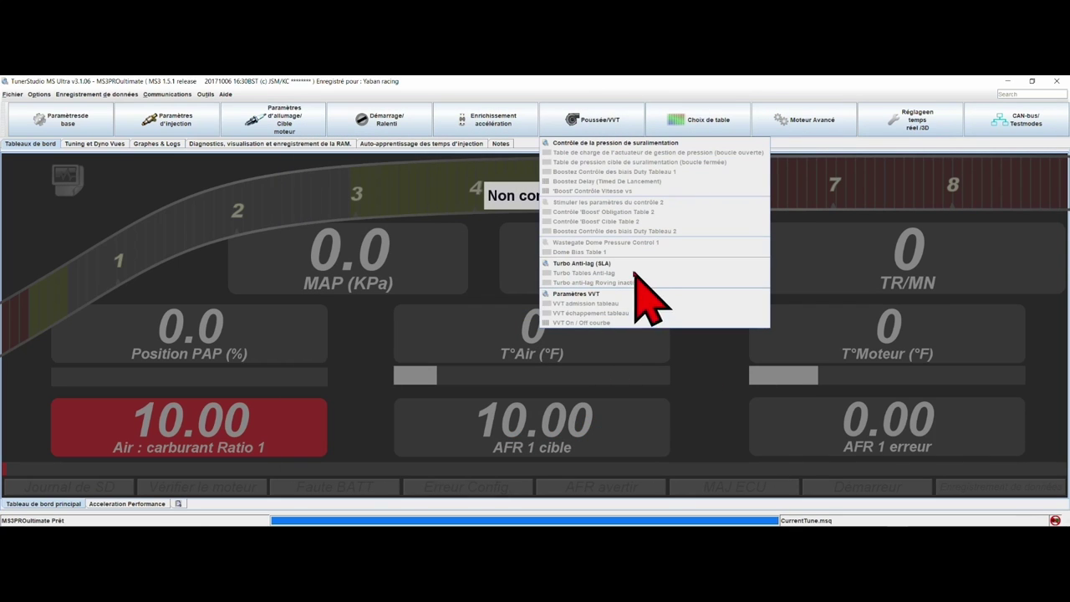
pyautogui.moveTo(739, 132)
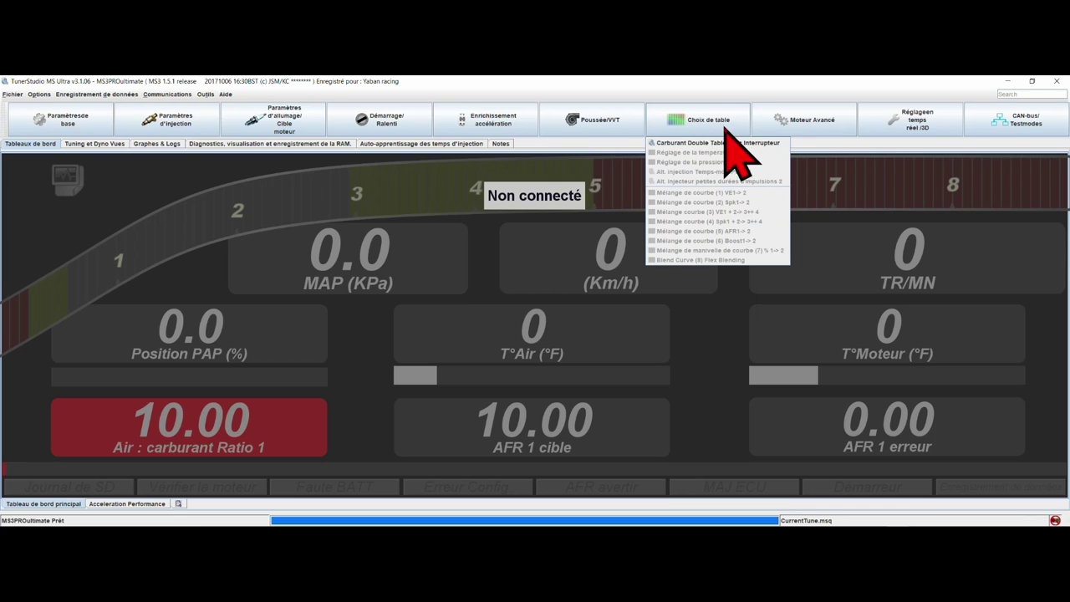
pyautogui.click(707, 144)
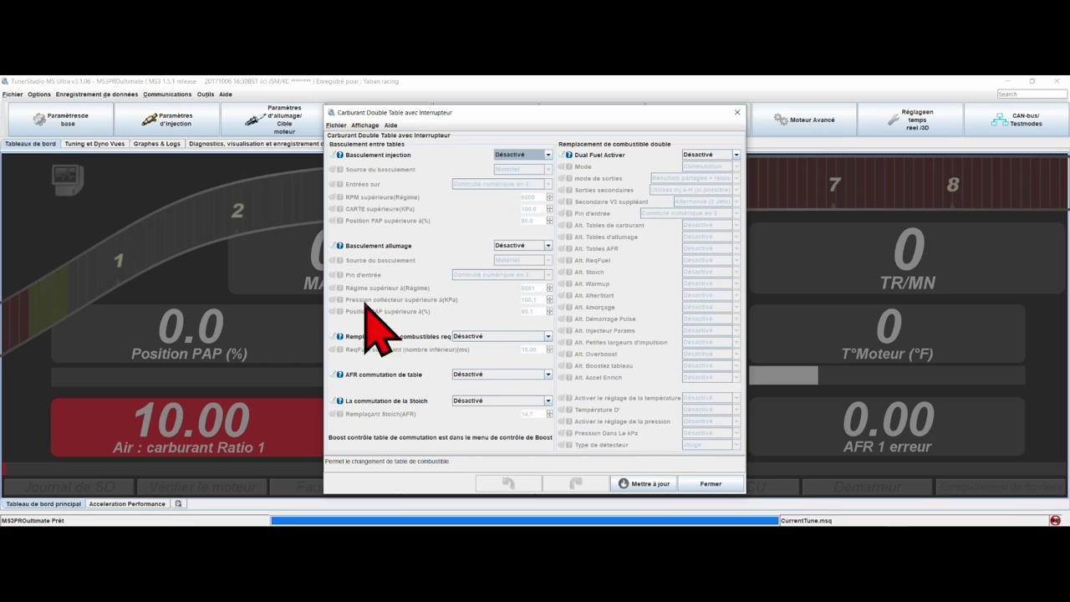
pyautogui.click(737, 112)
# - Inspect the vehicle speed sensor and gear detection settings in Vitesse et vitesse Capteurs and close the dialog
pyautogui.click(616, 125)
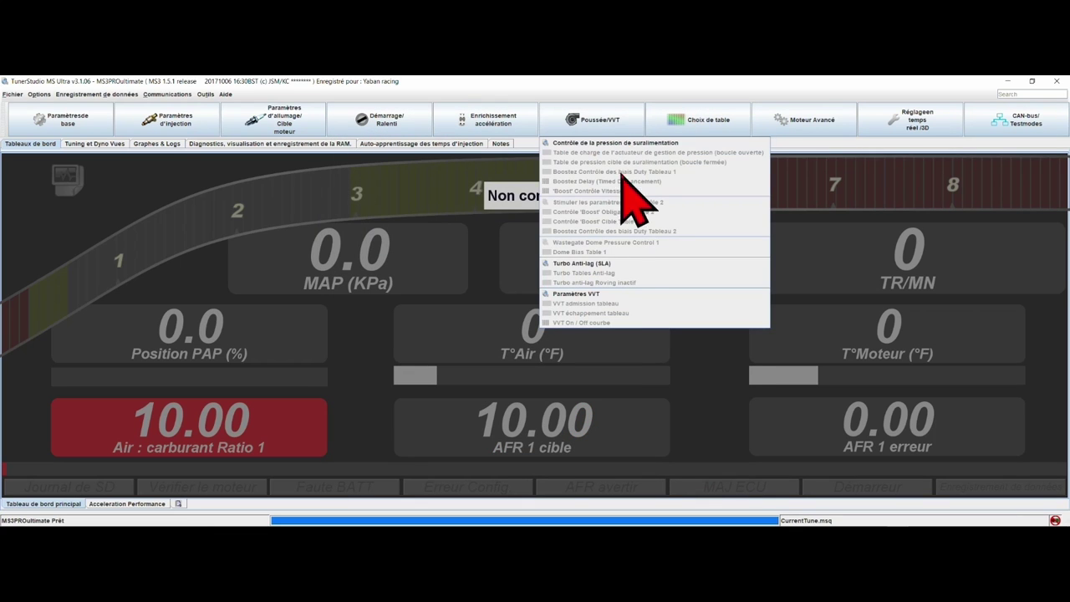
pyautogui.click(726, 116)
pyautogui.click(803, 119)
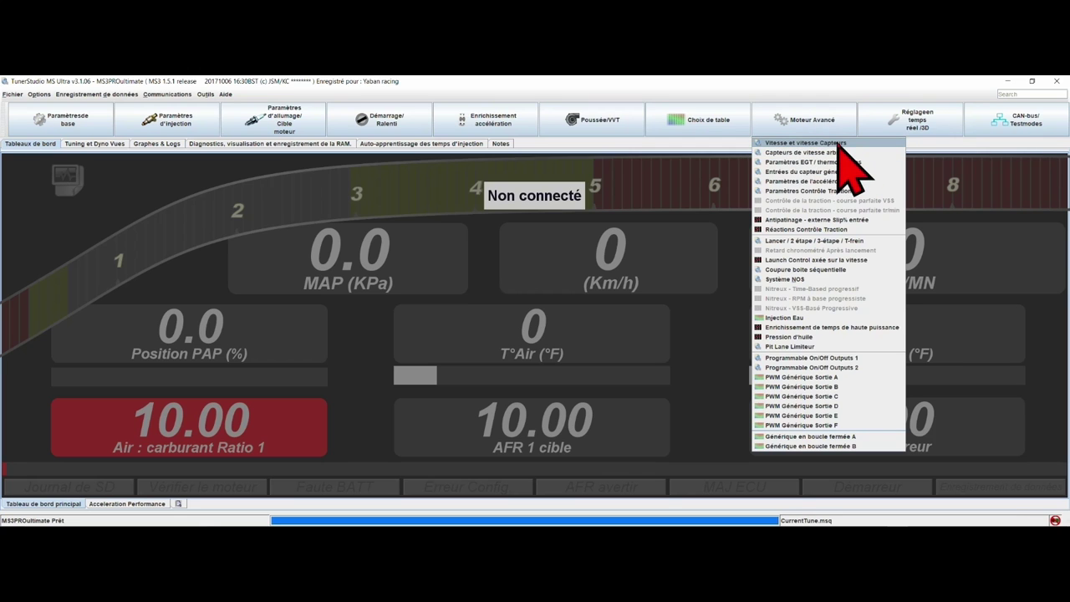
pyautogui.click(837, 143)
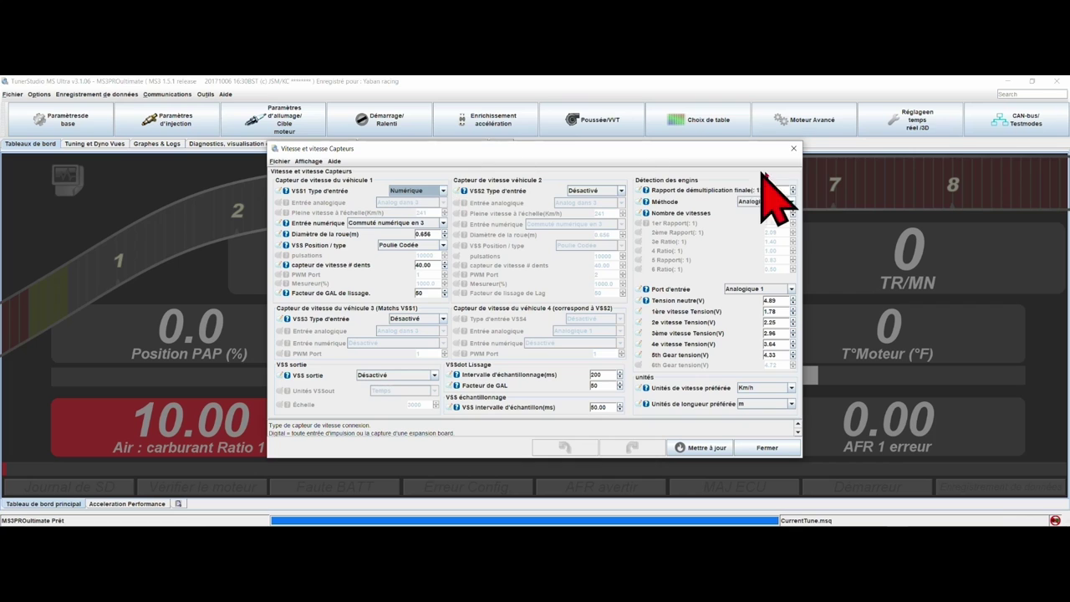
pyautogui.click(793, 149)
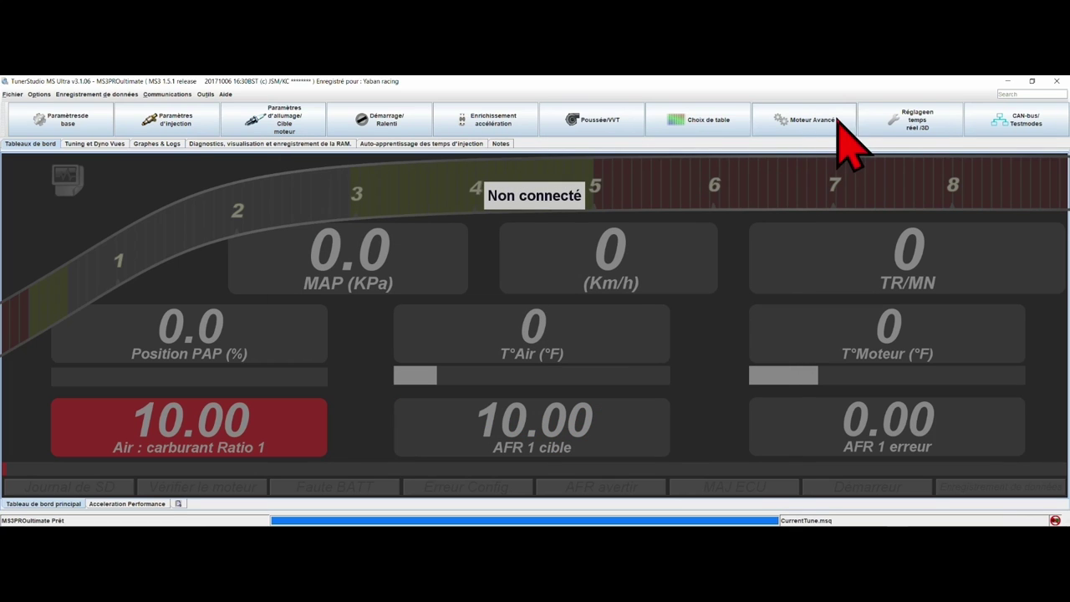
# - Inspect the shaft speed sensor settings (Capteurs de vitesse arbre) and close the dialog
pyautogui.click(840, 132)
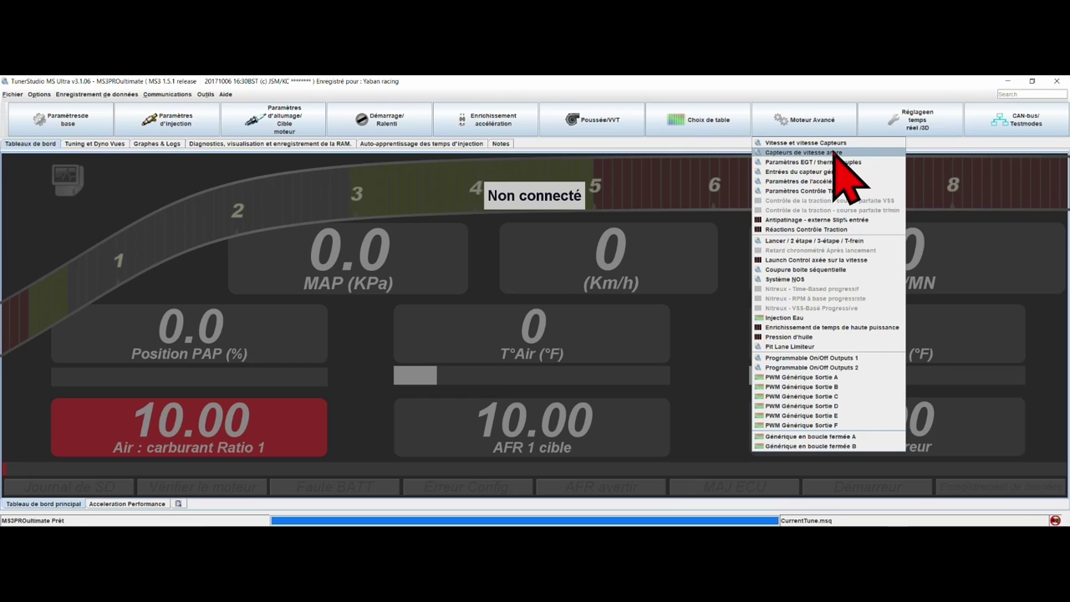
pyautogui.click(836, 154)
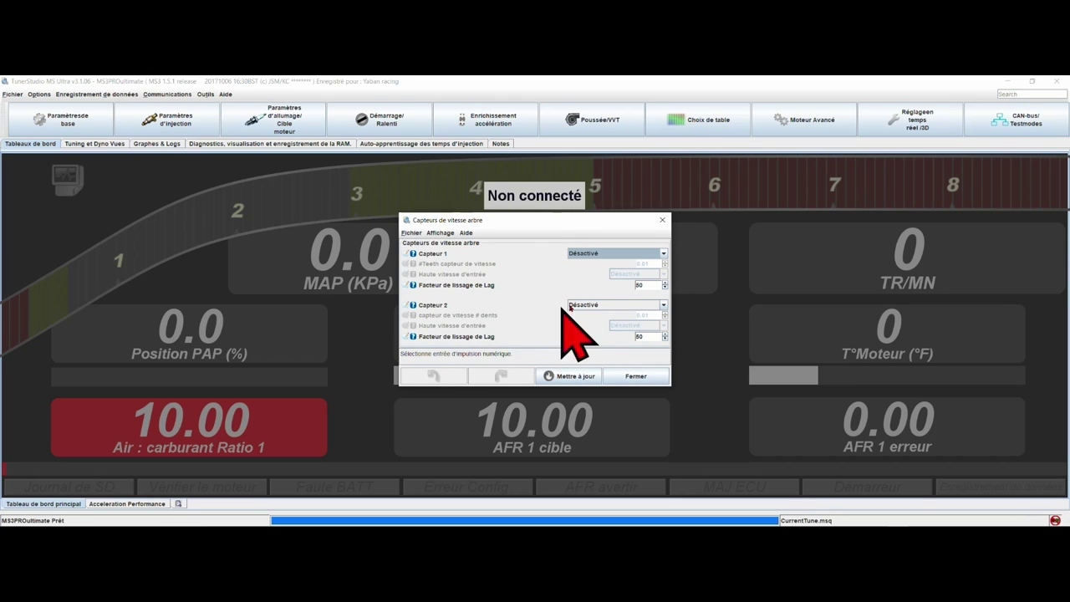
pyautogui.click(662, 220)
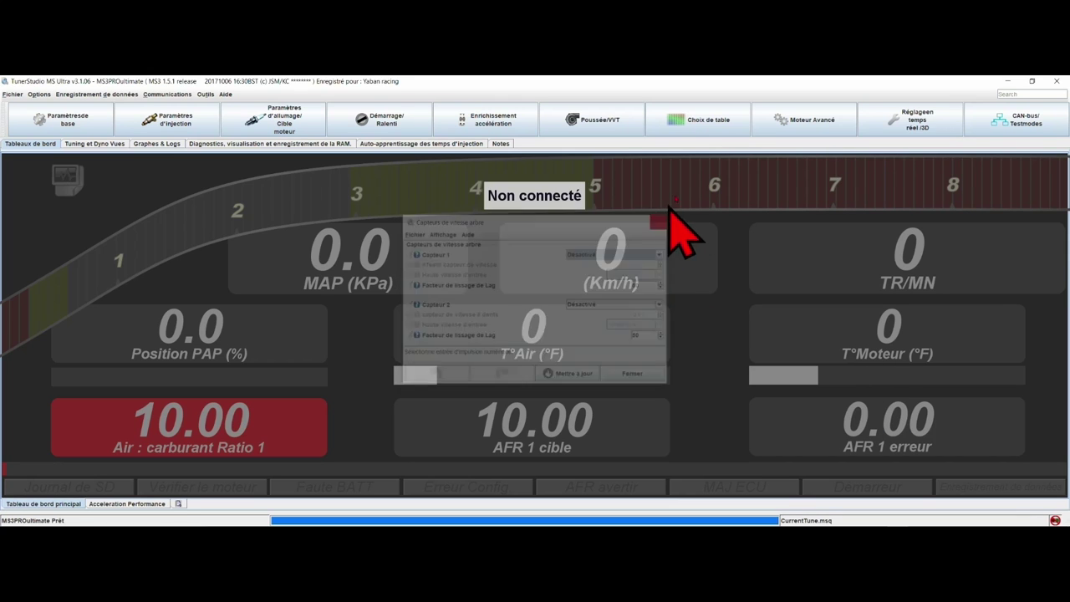
# - Inspect the external Slip% input curve for traction control and the traction control settings, closing each dialog
pyautogui.click(823, 121)
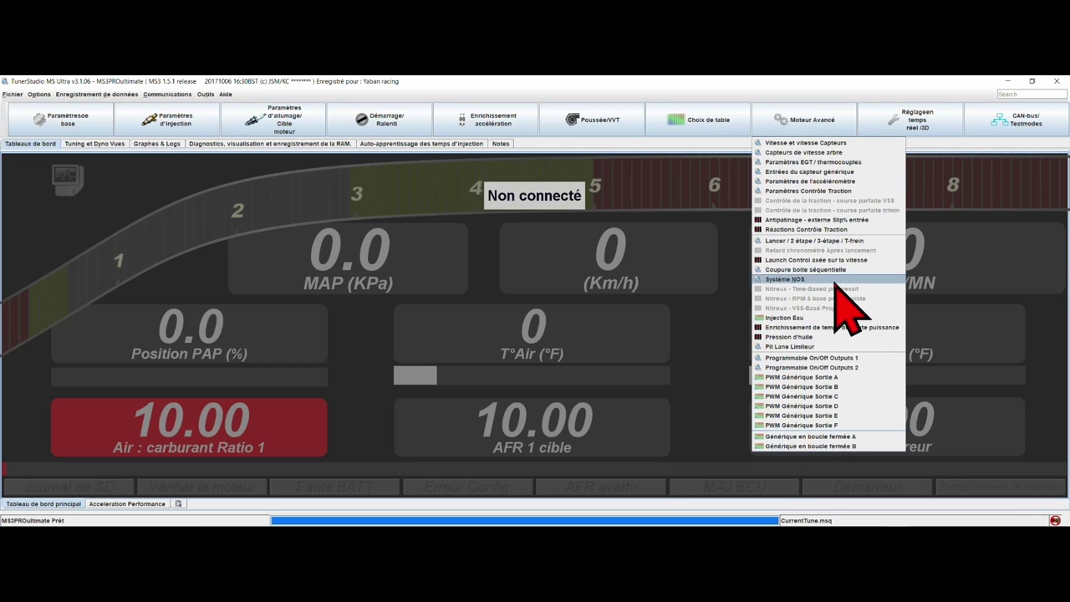
pyautogui.click(835, 220)
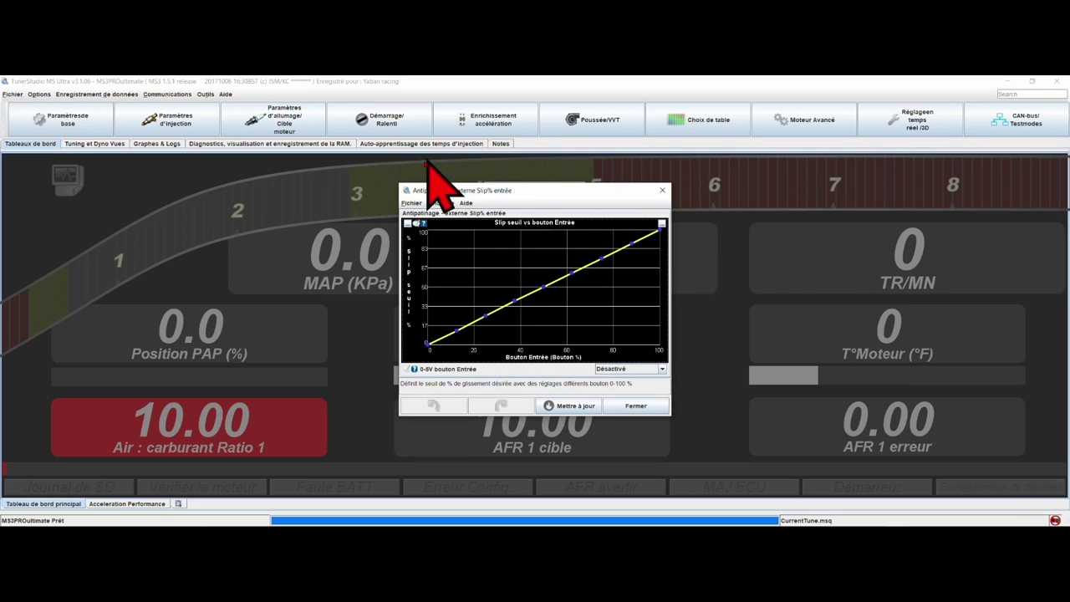
pyautogui.click(662, 191)
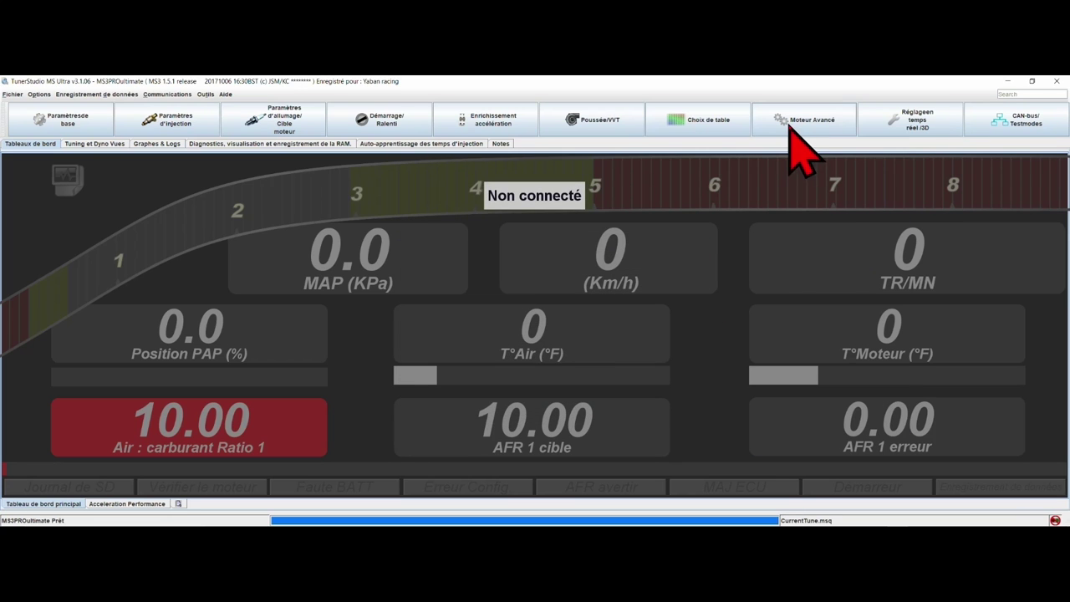
pyautogui.click(798, 125)
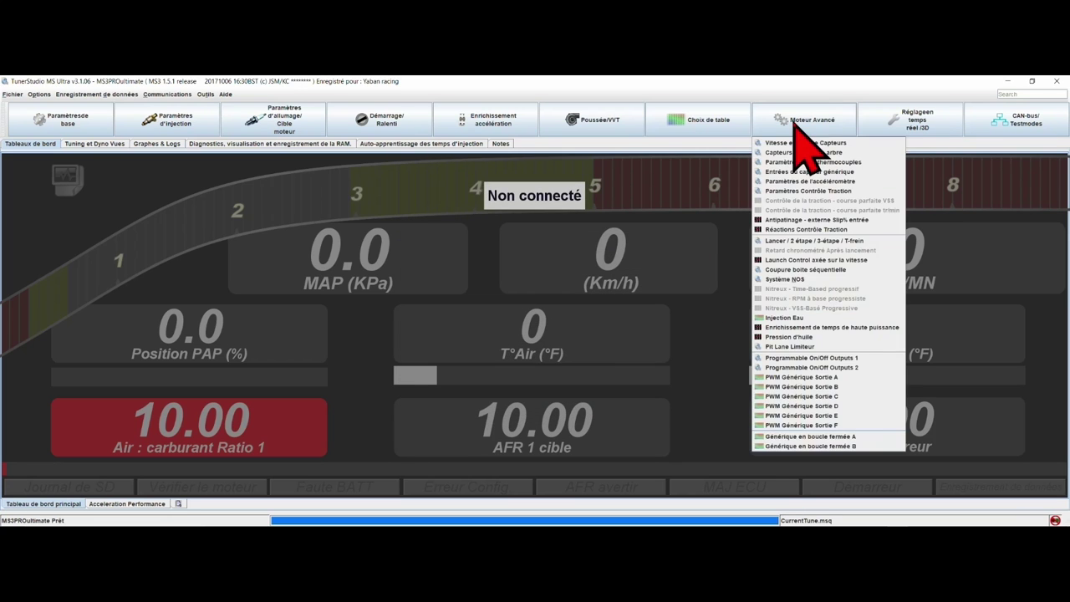
pyautogui.click(811, 192)
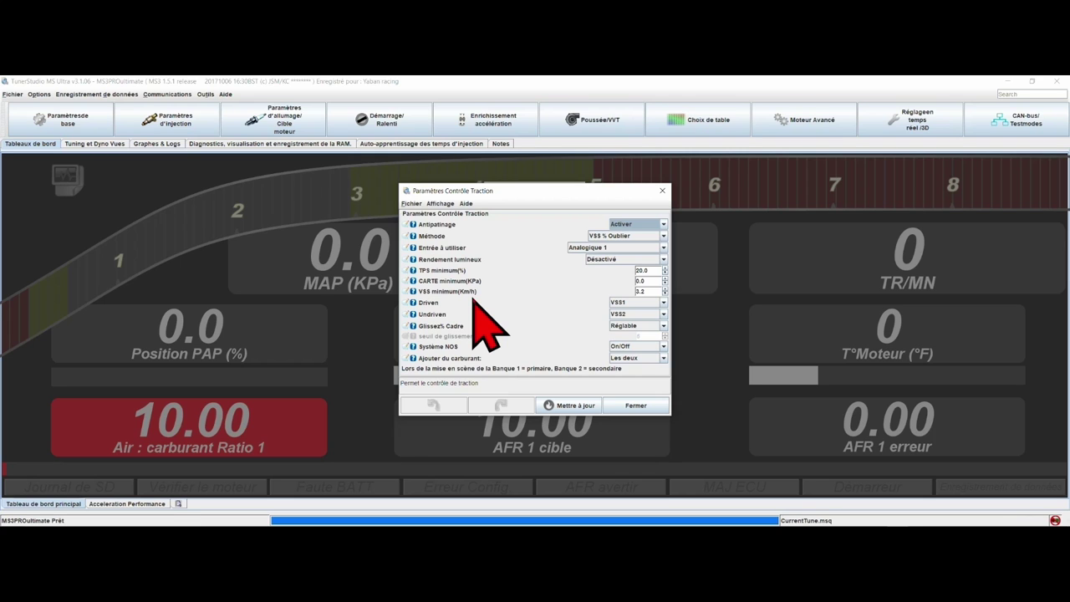
pyautogui.click(662, 191)
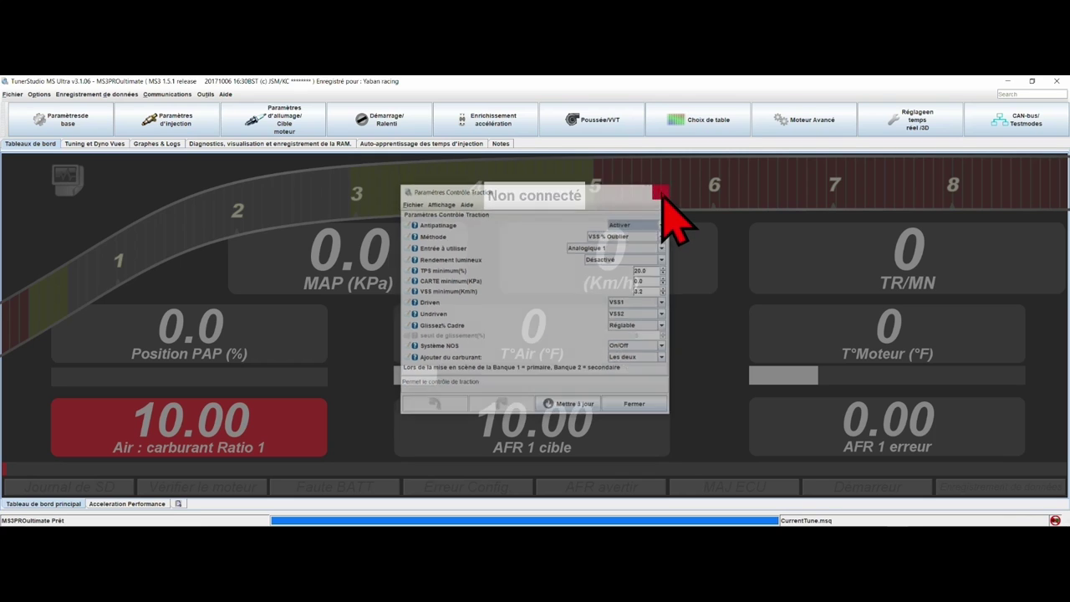
# - Review the generic sensor inputs, including the source options available for sensor 01, and close the dialog without changes
pyautogui.click(819, 127)
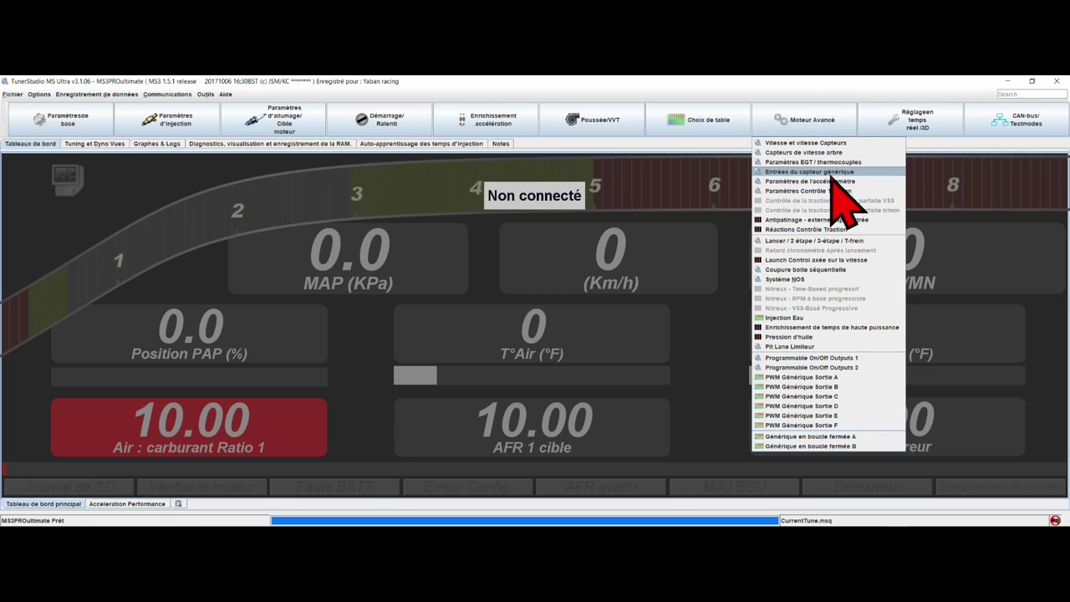
pyautogui.click(840, 173)
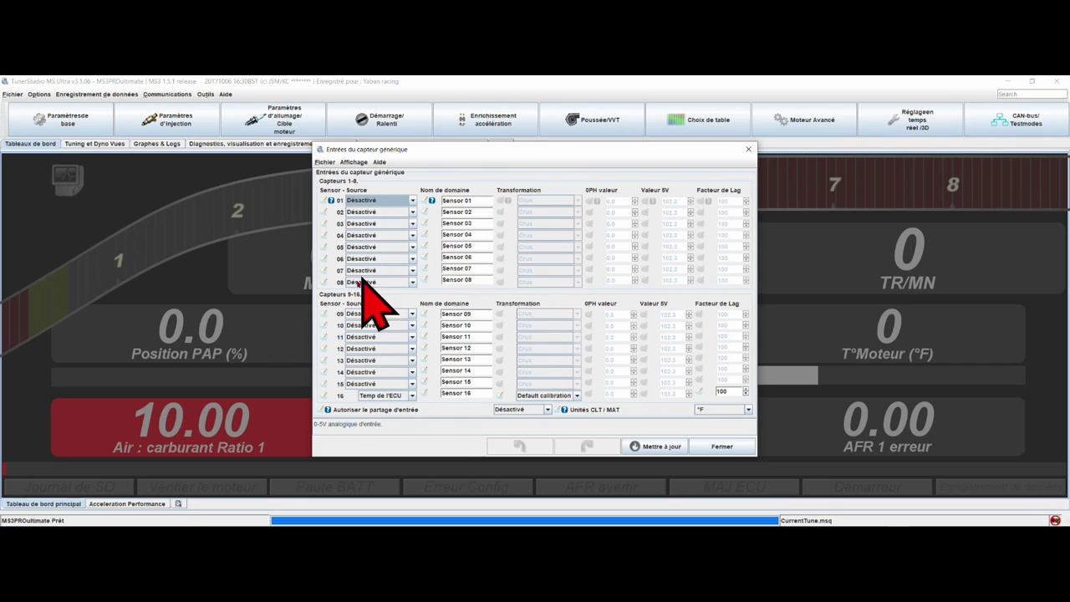
pyautogui.click(405, 201)
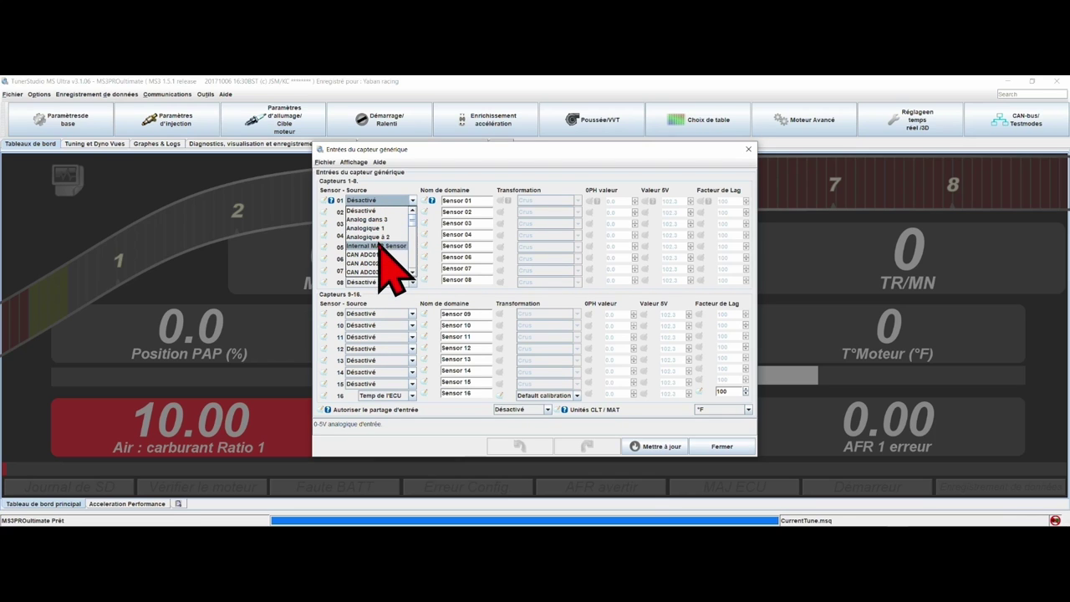
pyautogui.scroll(-9, 412, 207)
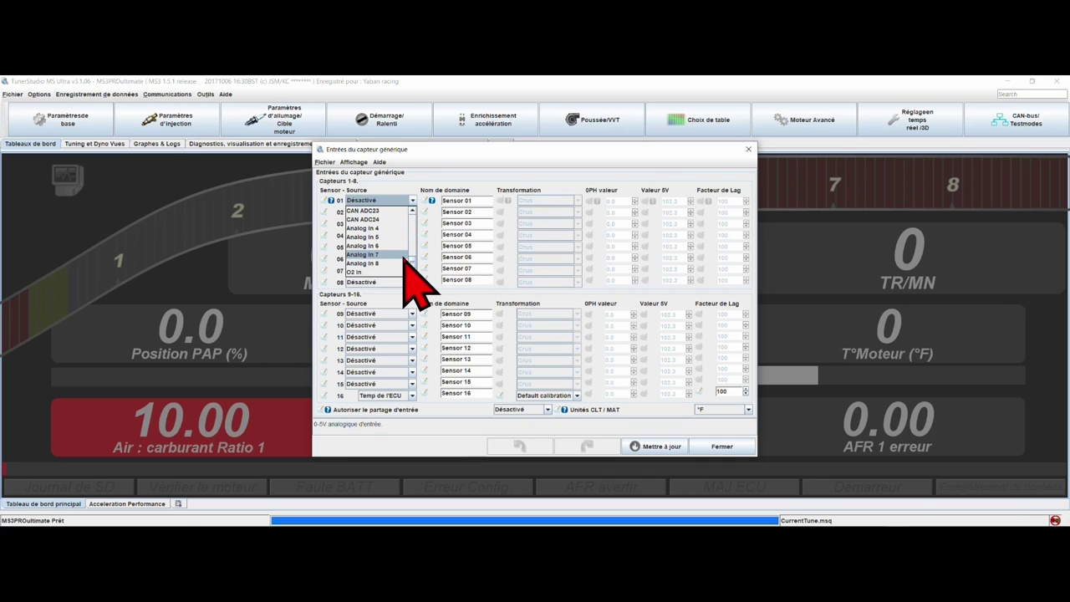
pyautogui.click(412, 200)
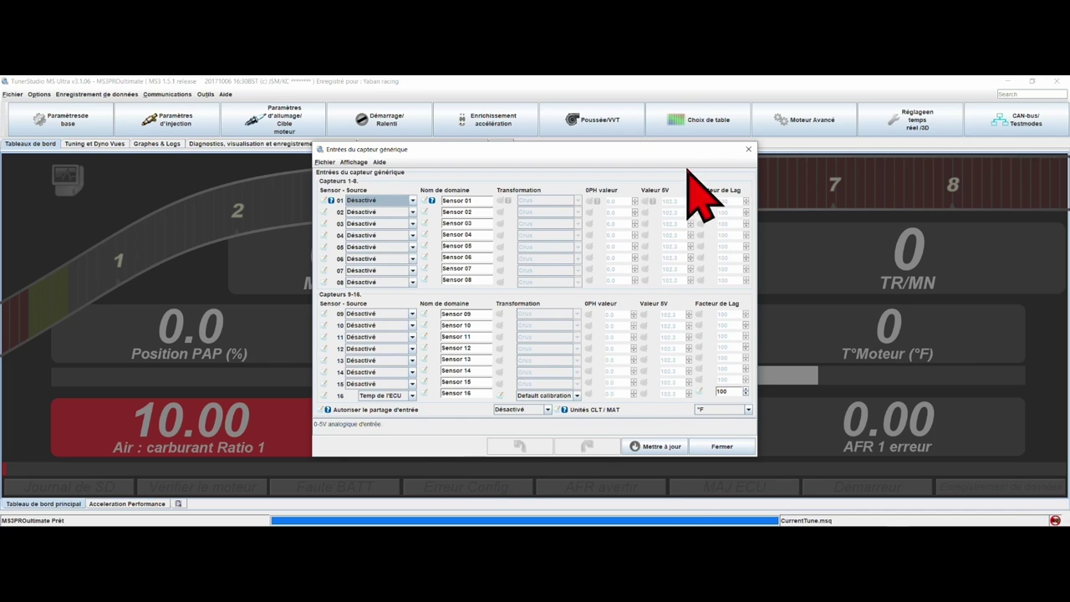
pyautogui.click(748, 149)
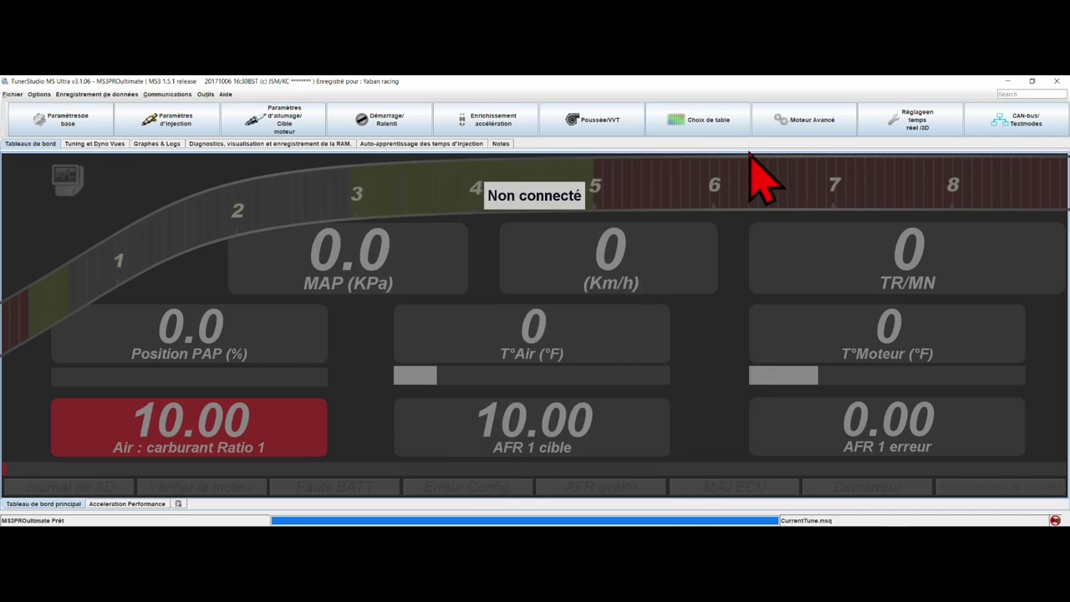
# - Inspect the sequential gearbox cut settings (Coupure boite séquentielle) and close the dialog
pyautogui.click(789, 134)
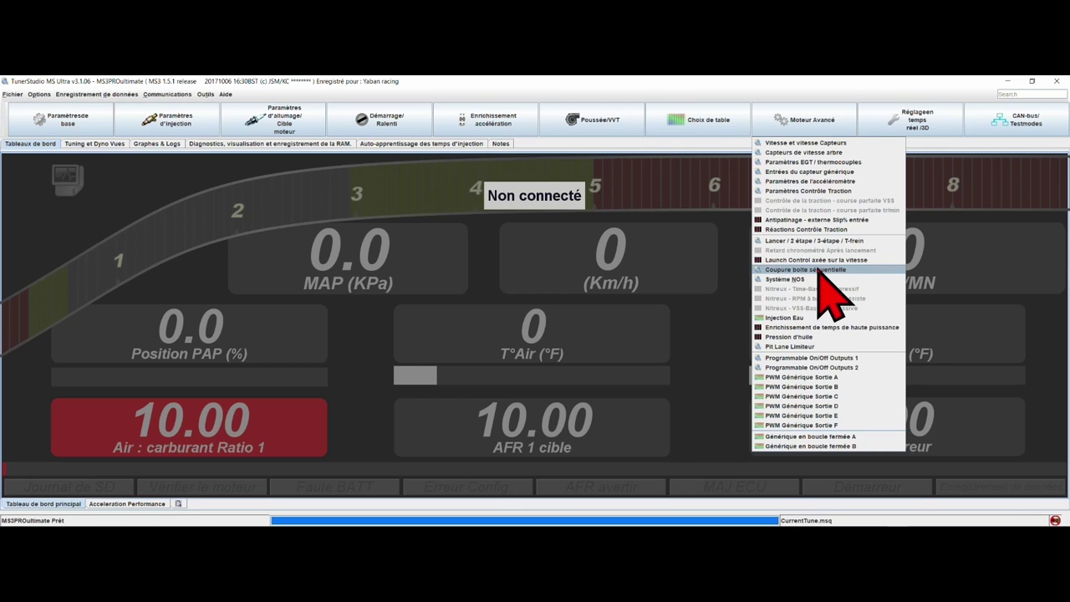
pyautogui.click(817, 269)
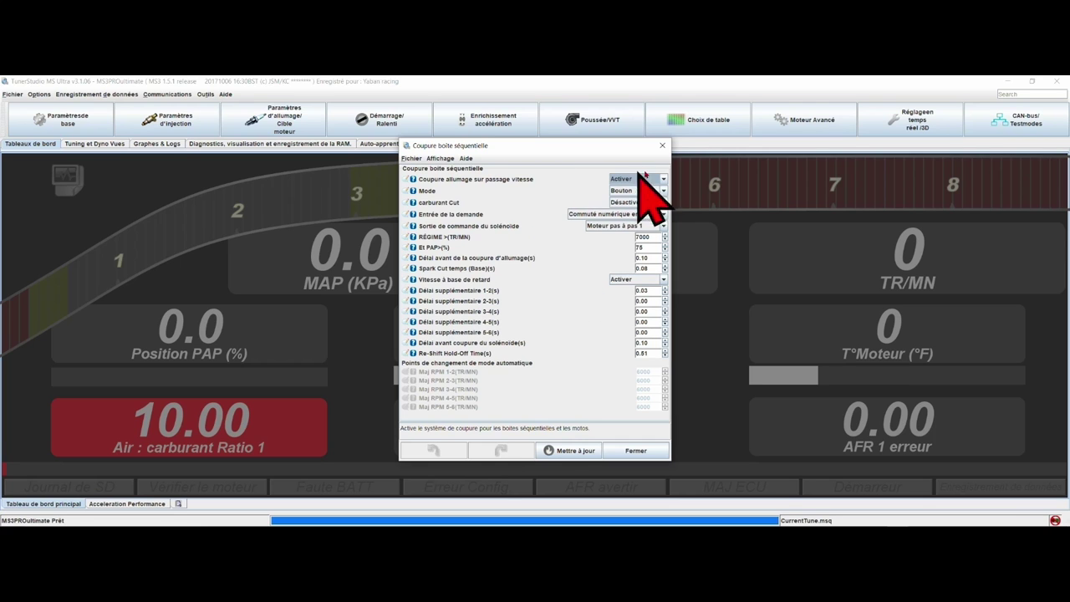
pyautogui.click(662, 146)
# - Inspect the accelerometer settings (Paramètres de l'accéléromètre) and close the dialog
pyautogui.click(809, 121)
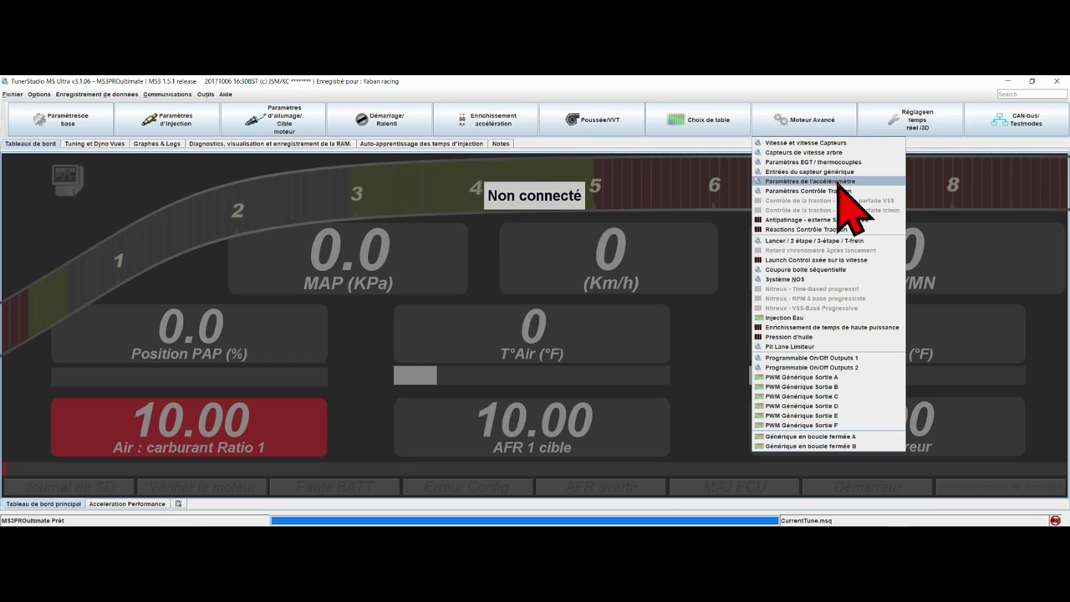
pyautogui.click(837, 181)
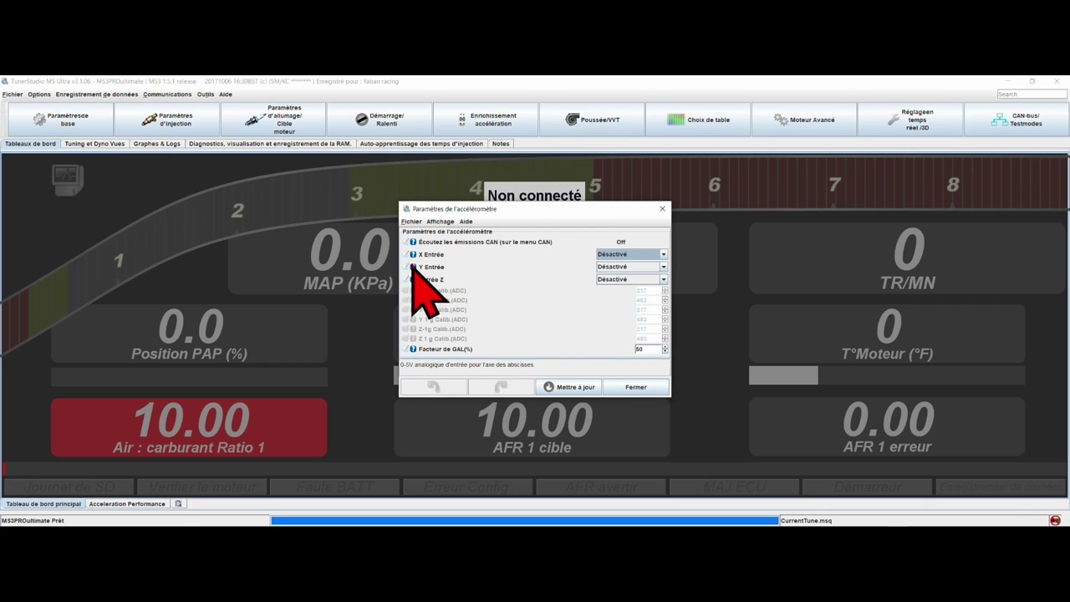
pyautogui.click(666, 212)
# - Review the Launch Control / 2-Step / 3-Step / T-frein settings, including the help for the line-lock Entrée de la demande, and close the dialog
pyautogui.click(826, 128)
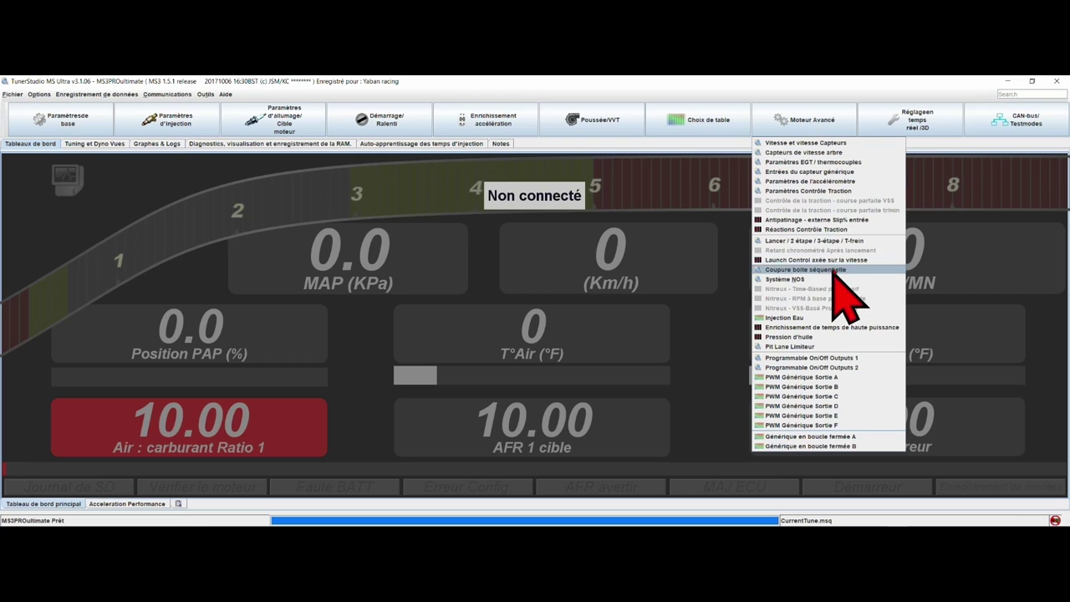
pyautogui.click(819, 240)
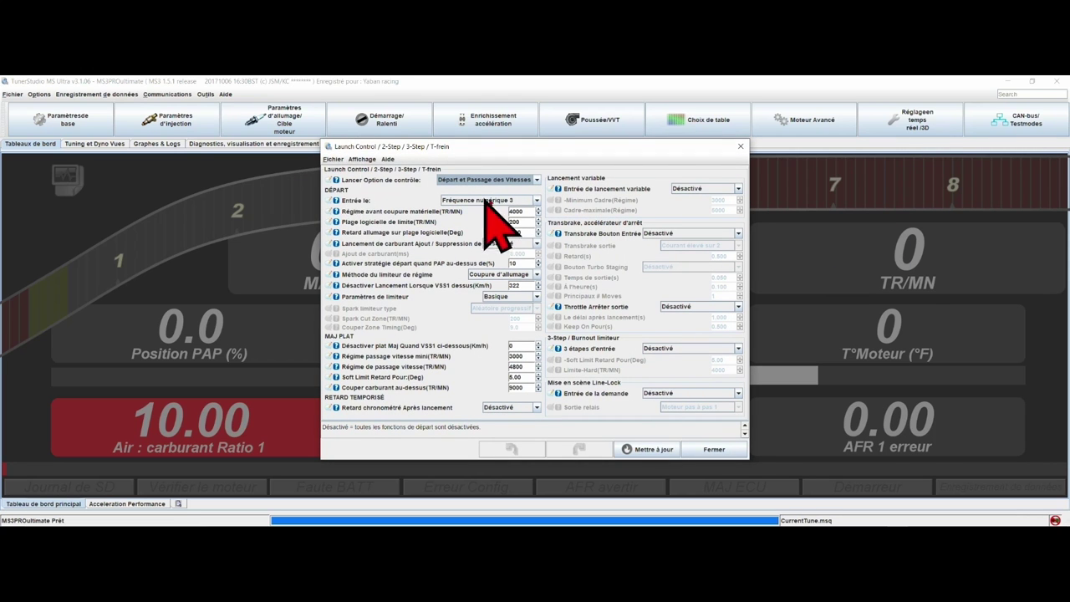
pyautogui.click(740, 147)
pyautogui.click(815, 133)
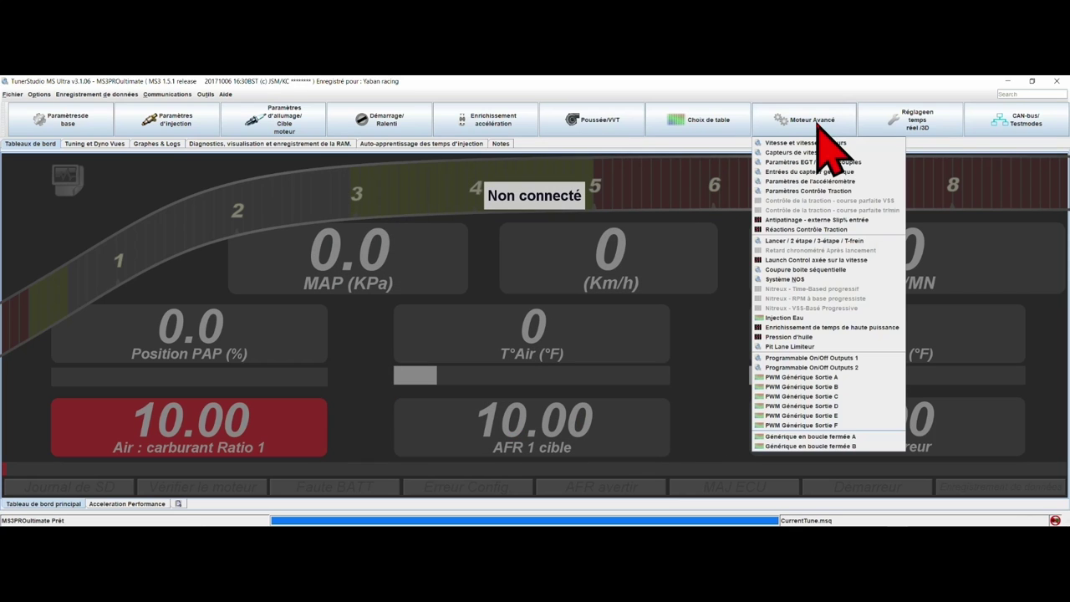
pyautogui.click(875, 241)
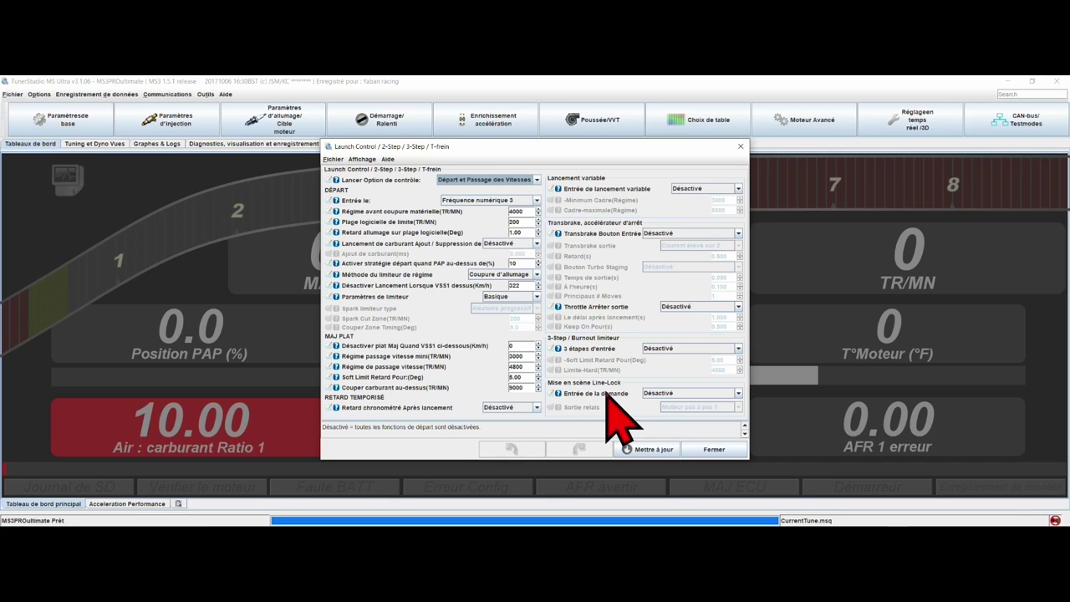
pyautogui.click(559, 394)
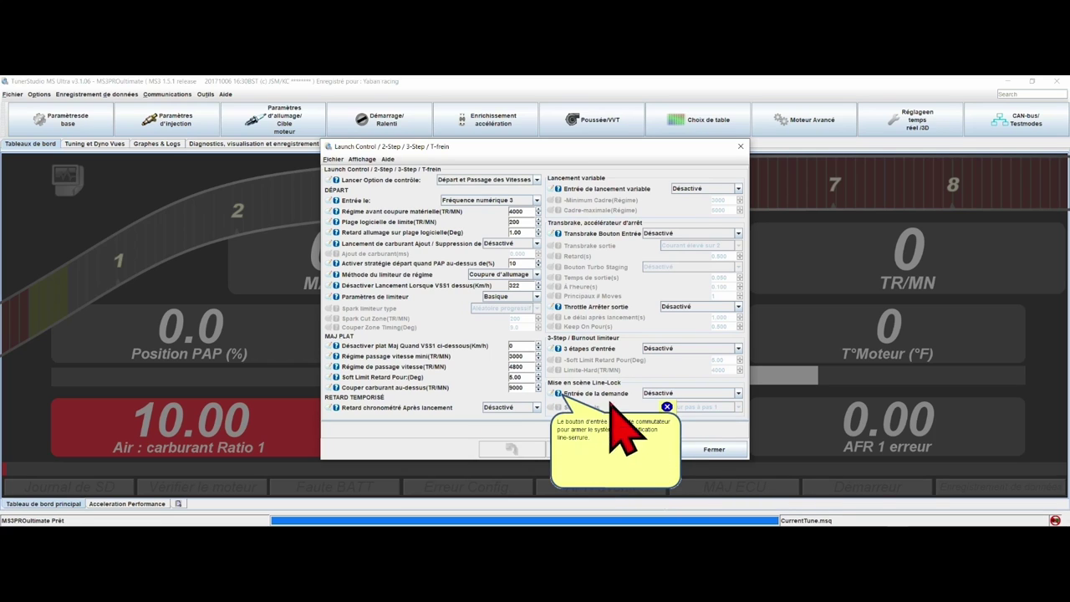
pyautogui.click(667, 407)
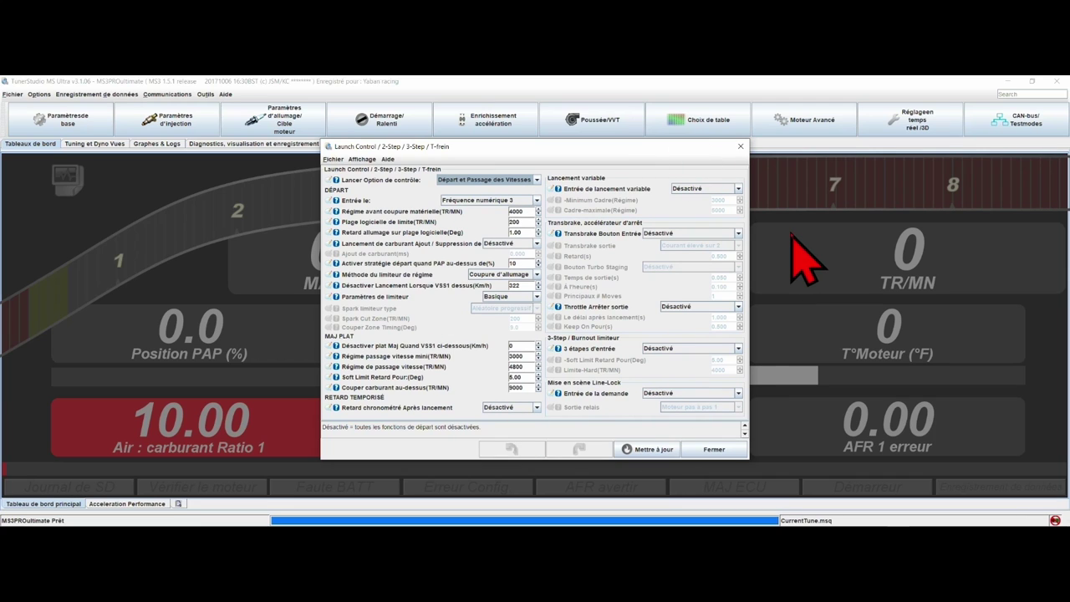
pyautogui.click(740, 148)
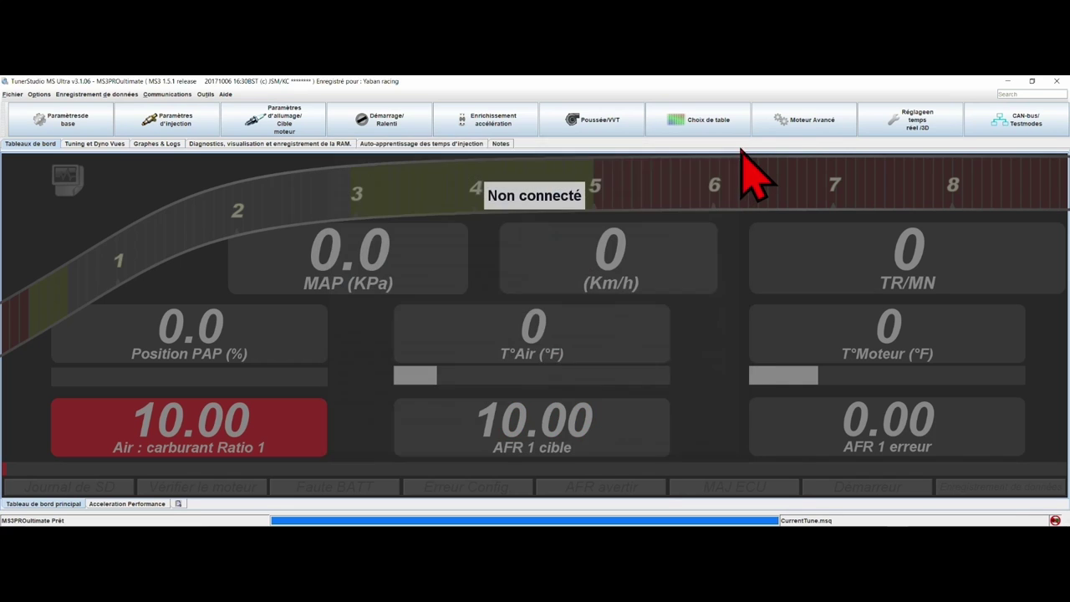
# - Inspect the sequential gearbox cut settings (Coupure boite séquentielle) again and close the dialog
pyautogui.click(804, 119)
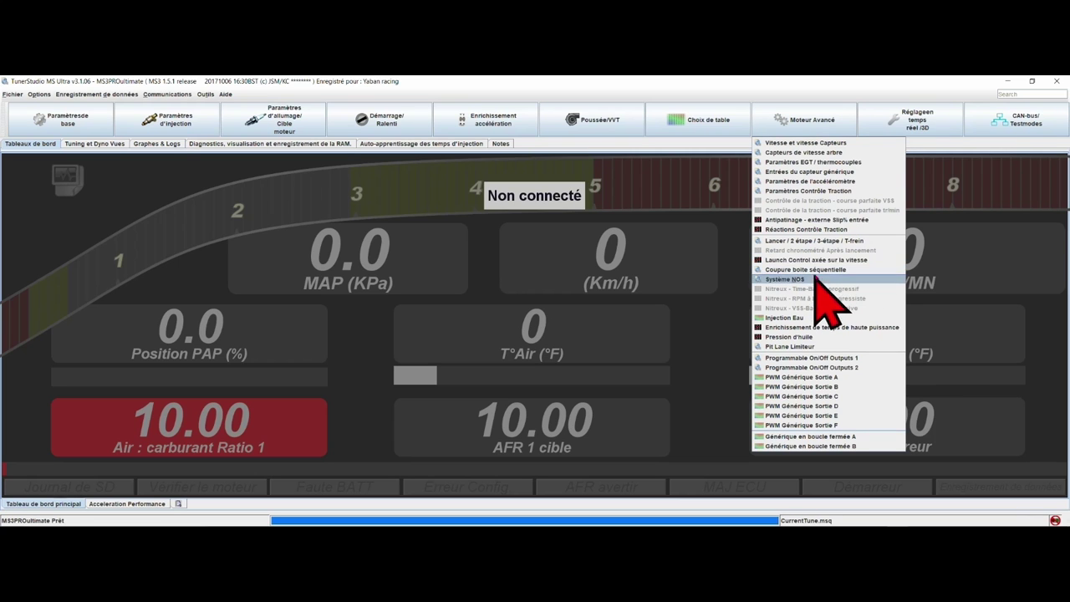
pyautogui.click(846, 270)
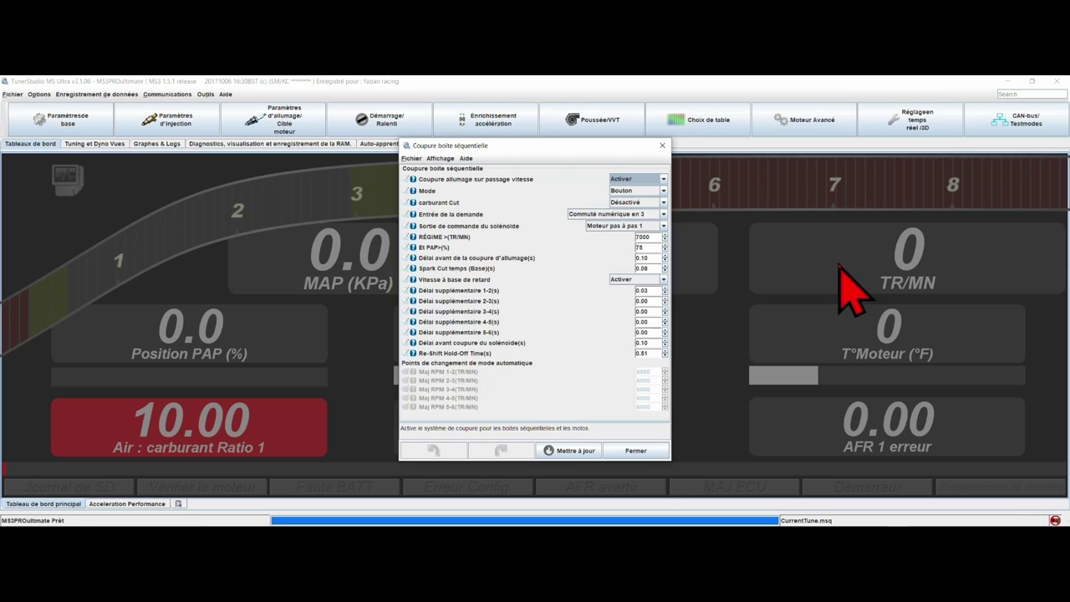
pyautogui.click(662, 145)
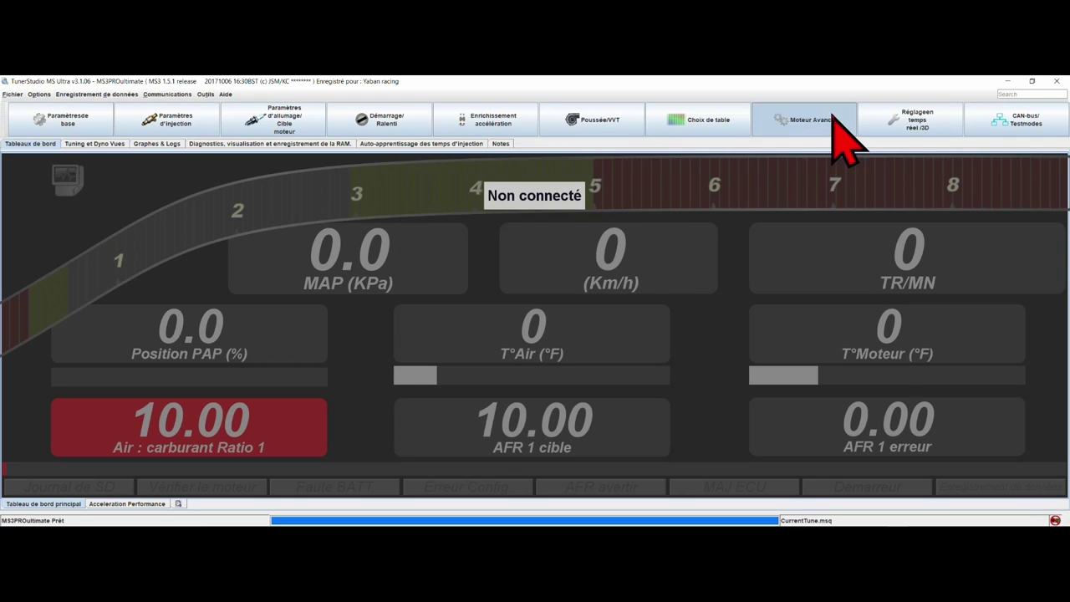
# - Inspect the high-power time enrichment settings and curve (Enrichissement de temps de haute puissance) and close the dialog
pyautogui.click(828, 120)
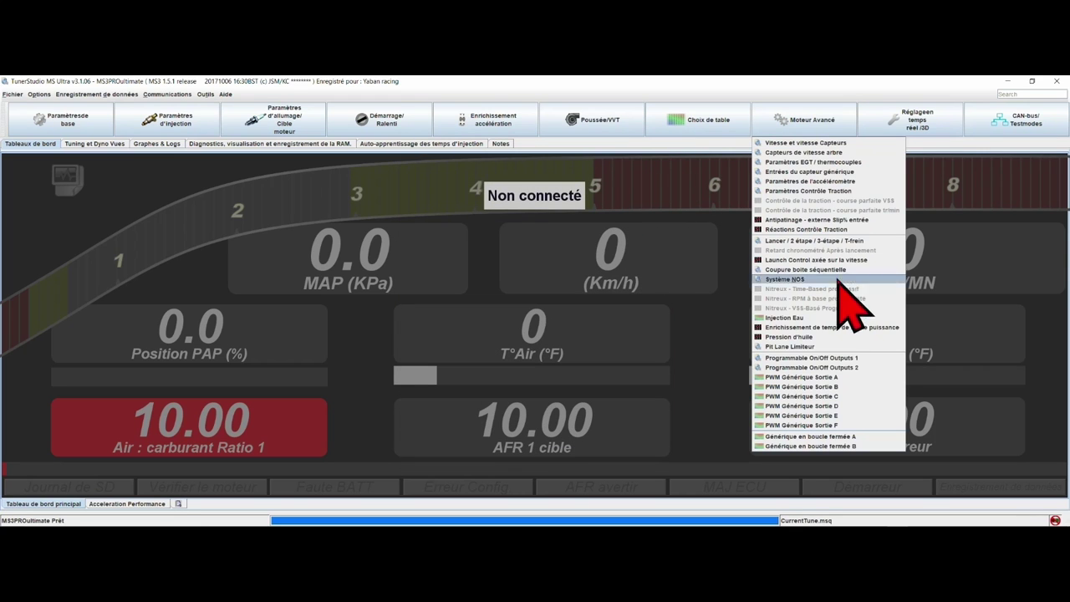
pyautogui.click(799, 327)
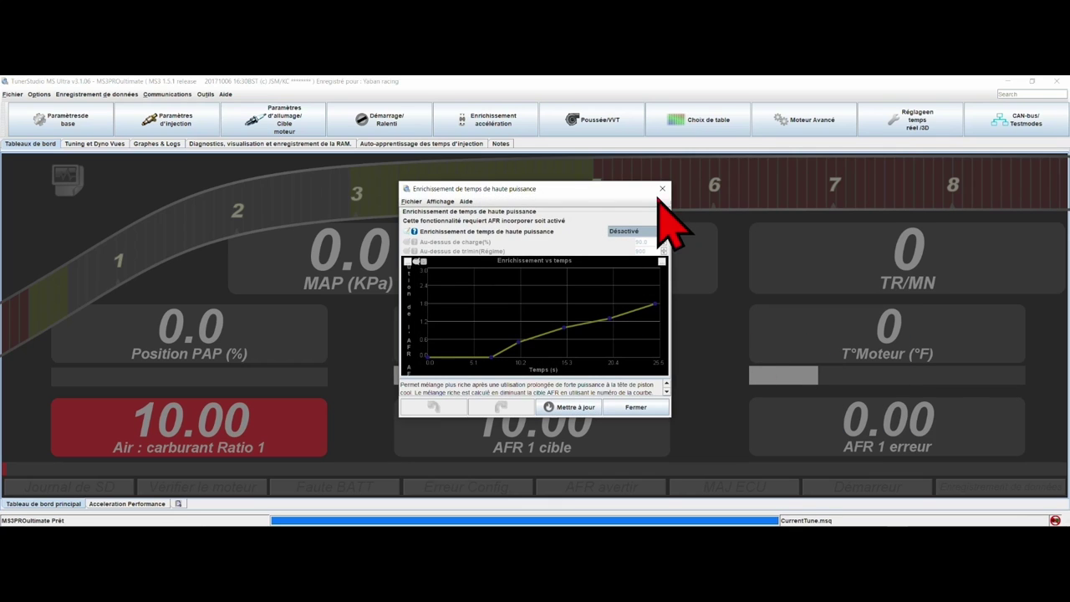
pyautogui.click(662, 189)
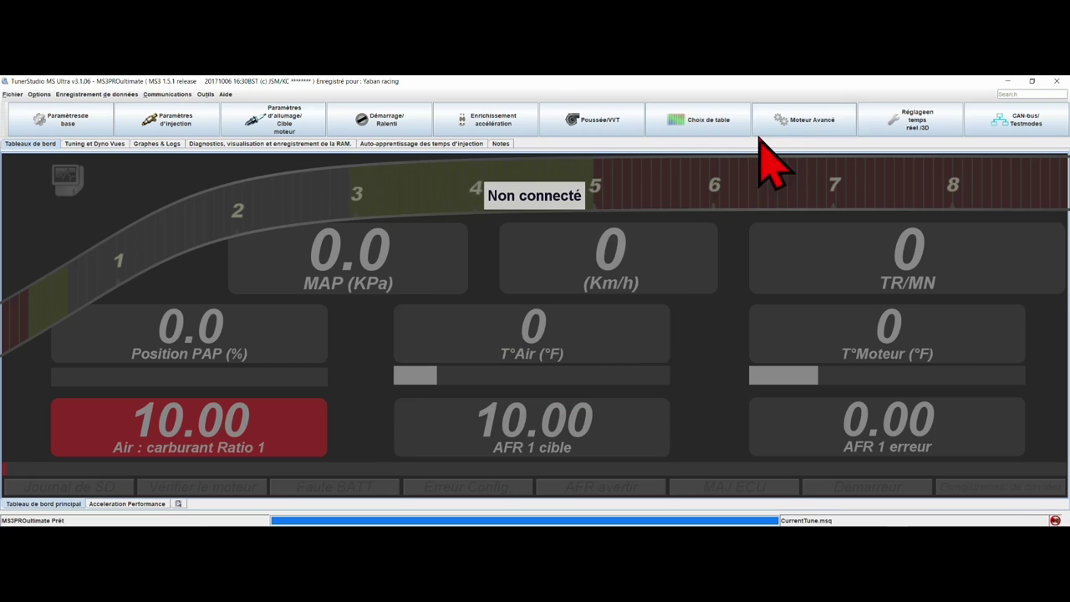
# - Inspect the oil pressure settings and min/max pressure curve (Pression d'huile) and close the dialog
pyautogui.click(836, 121)
pyautogui.click(789, 337)
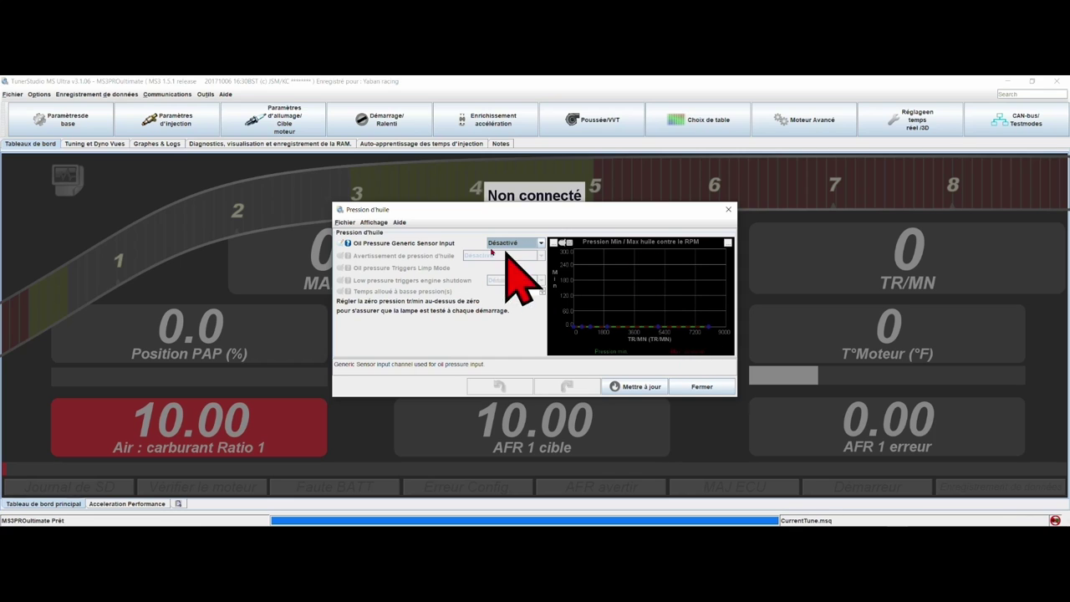
pyautogui.click(729, 209)
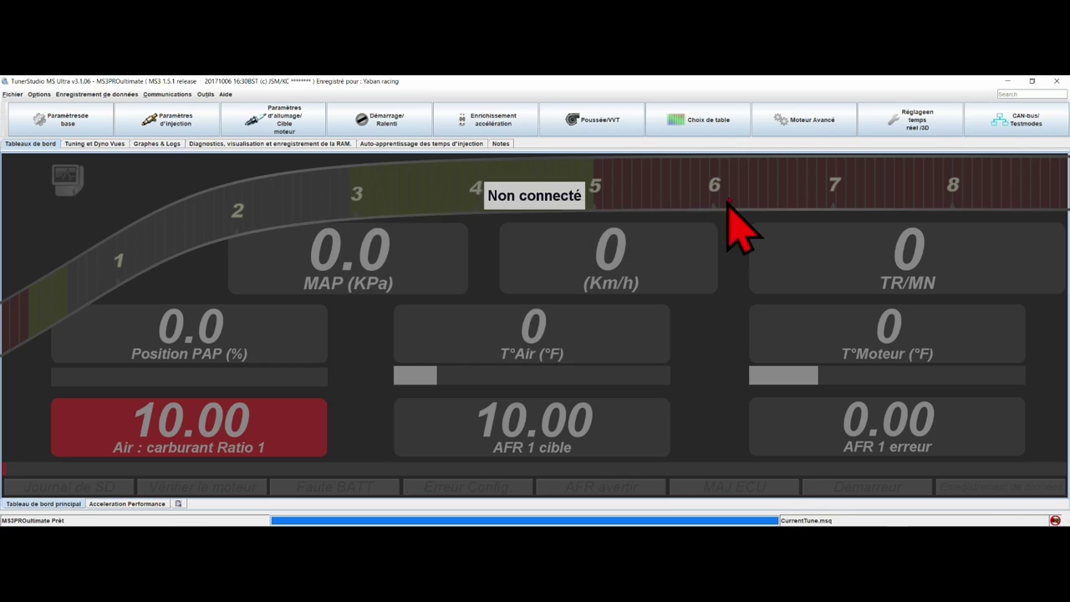
# - Inspect the pit lane limiter settings (Pit Lane Limiteur) and close the dialog
pyautogui.click(807, 121)
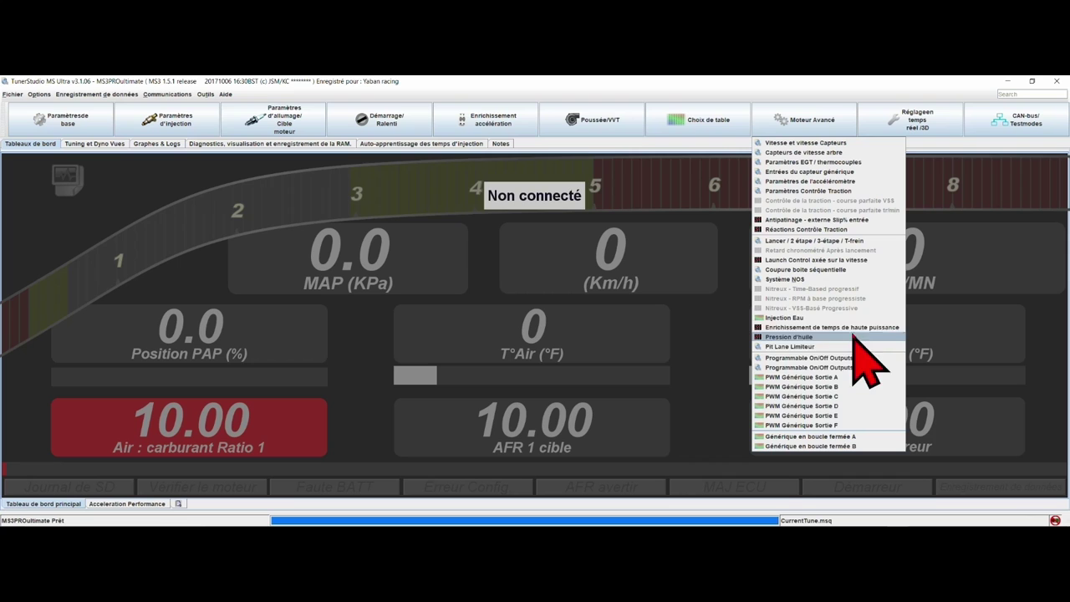
pyautogui.click(806, 346)
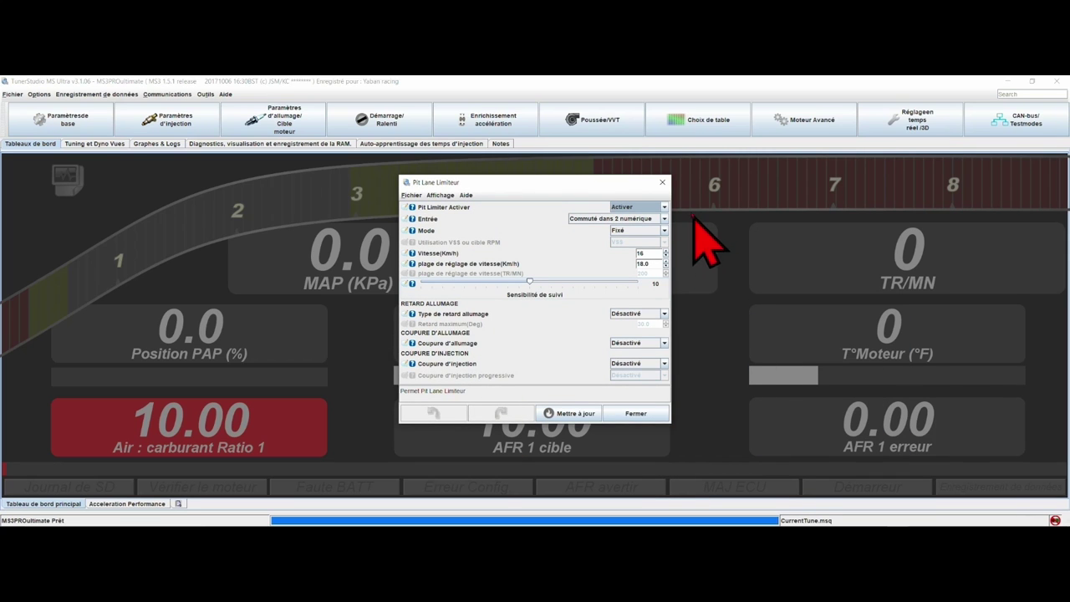
pyautogui.click(662, 182)
# - Inspect the Programmable On/Off Outputs 1 settings and close the dialog without changes
pyautogui.click(804, 124)
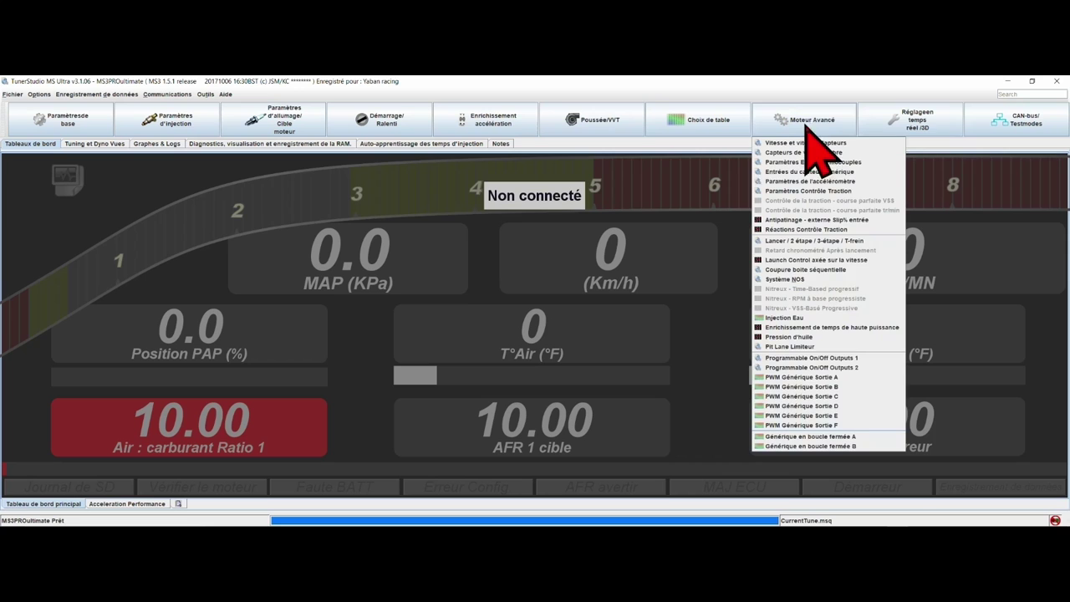
pyautogui.click(811, 358)
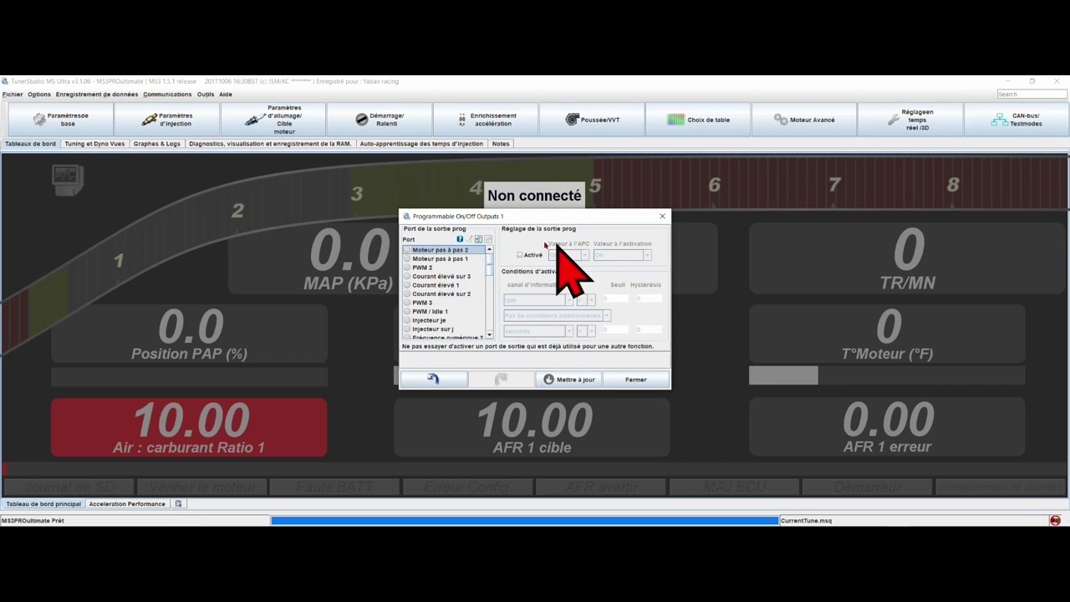
pyautogui.click(663, 217)
# - Inspect the generic closed-loop A settings and table (Générique en boucle fermée A) and close the dialog
pyautogui.click(804, 119)
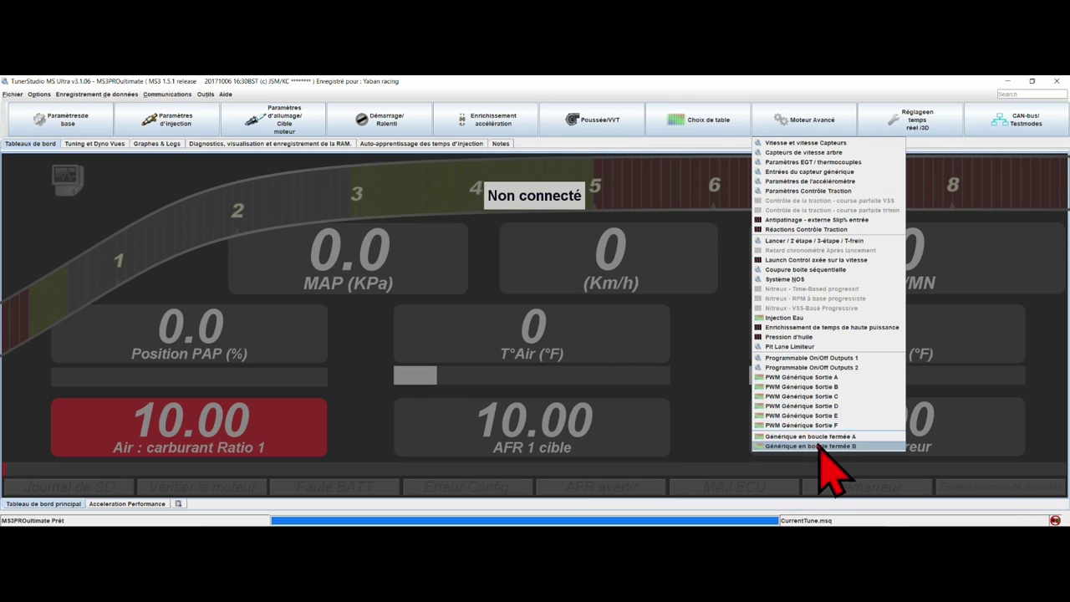
pyautogui.click(815, 440)
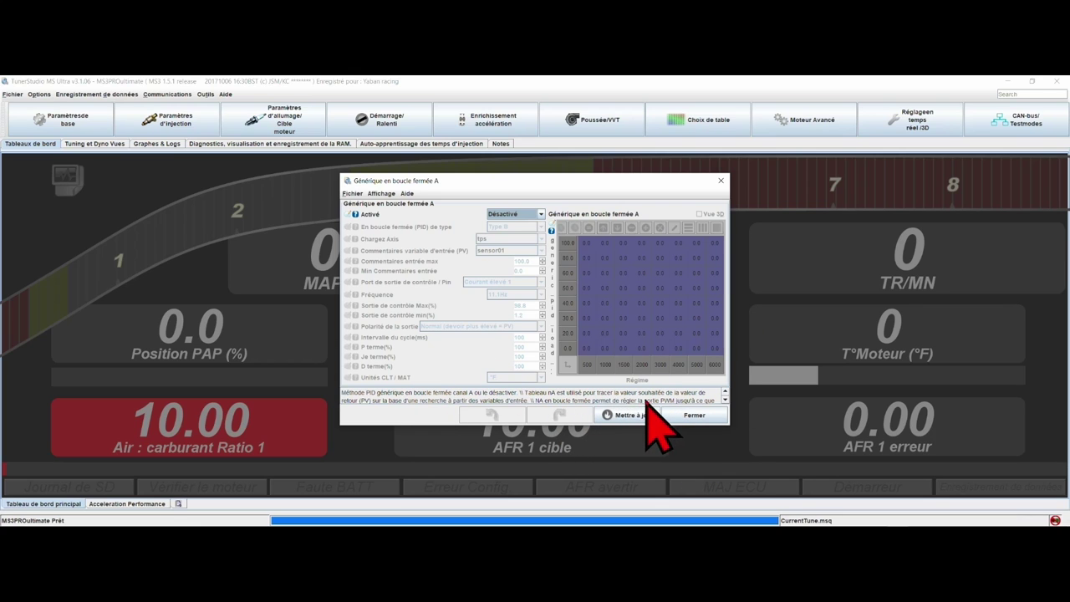
pyautogui.click(721, 180)
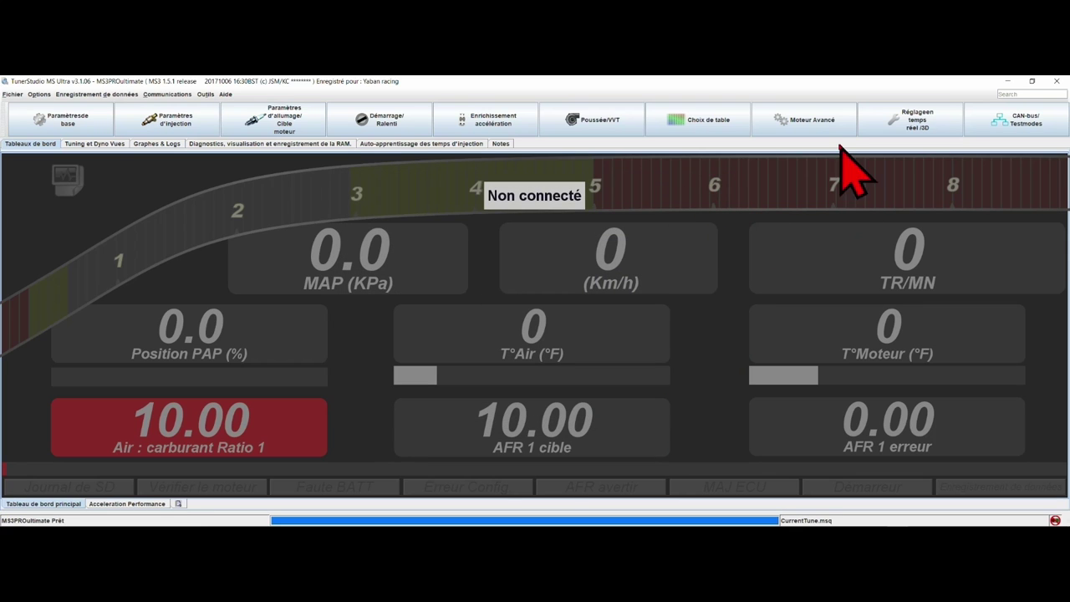
# - View the VE1 injection table (Table d'injection VE1) in 3D, review its 3D table options, and close it
pyautogui.click(823, 118)
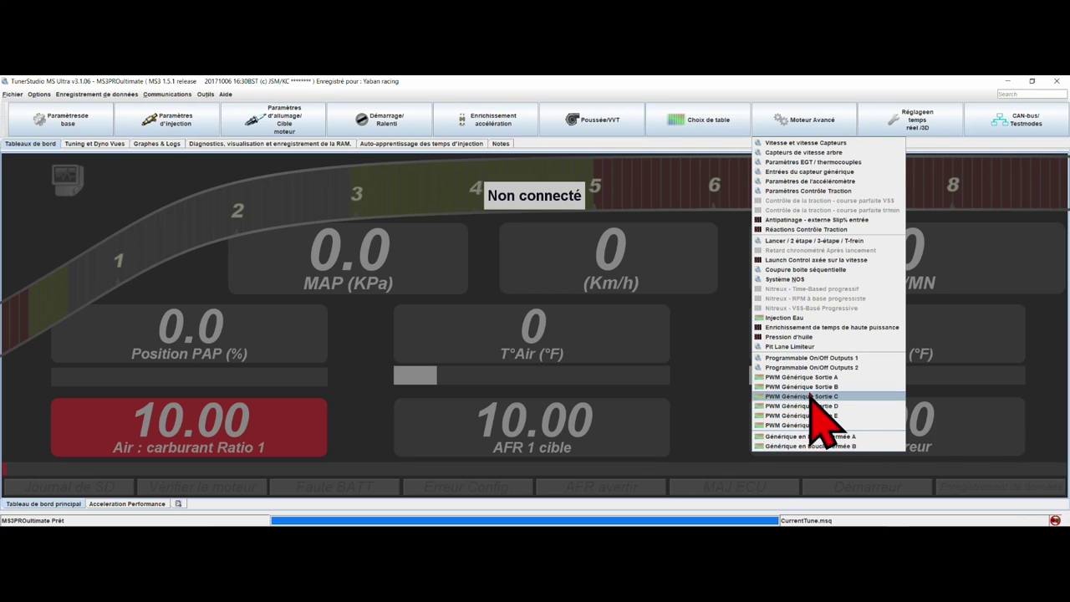
pyautogui.moveTo(903, 134)
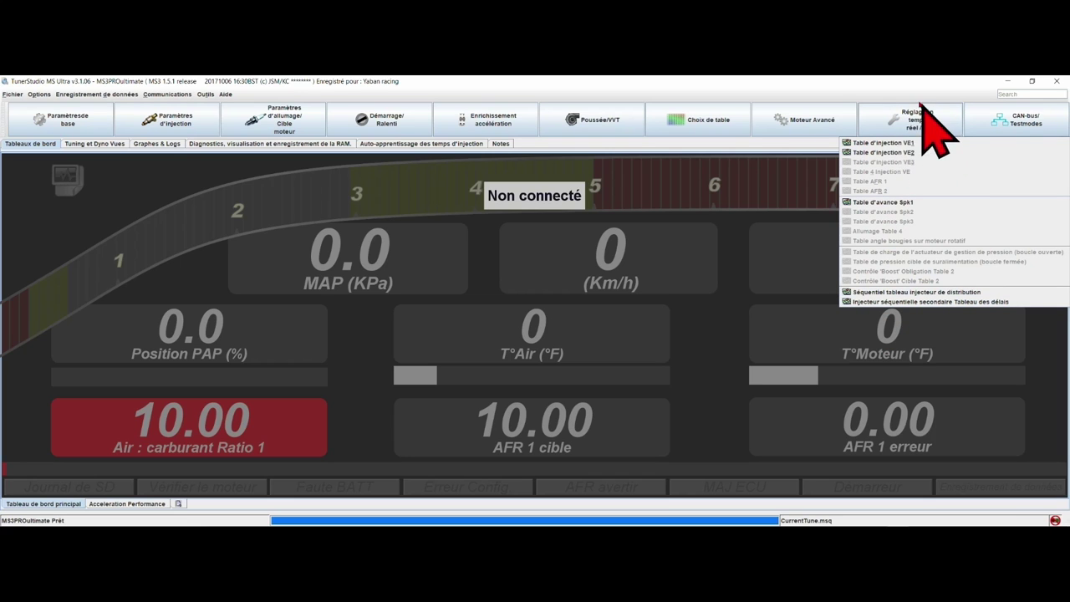
pyautogui.click(905, 143)
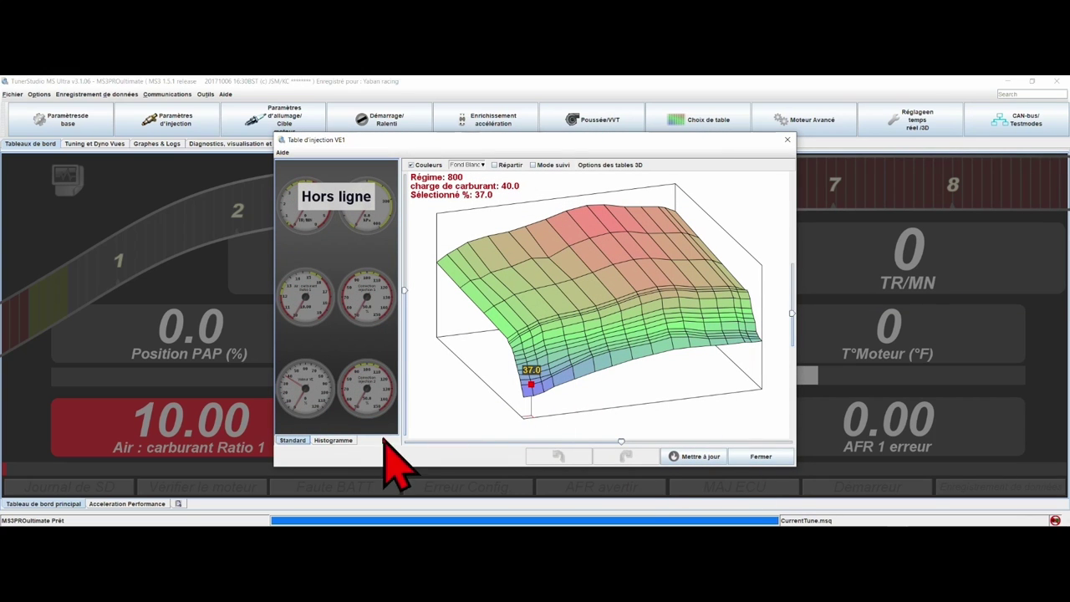
pyautogui.click(594, 164)
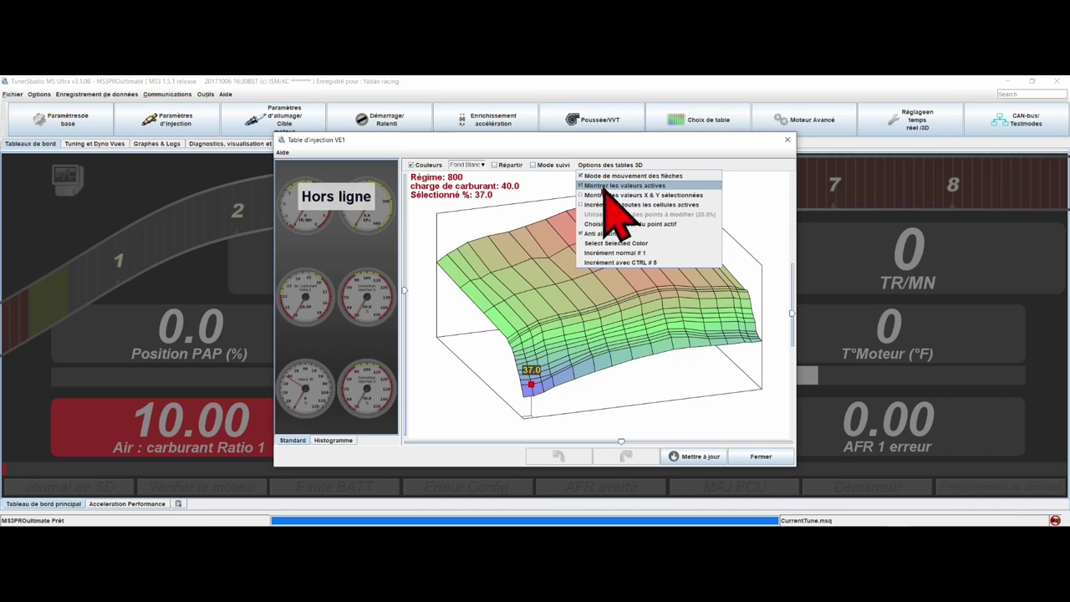
pyautogui.click(784, 140)
pyautogui.click(785, 140)
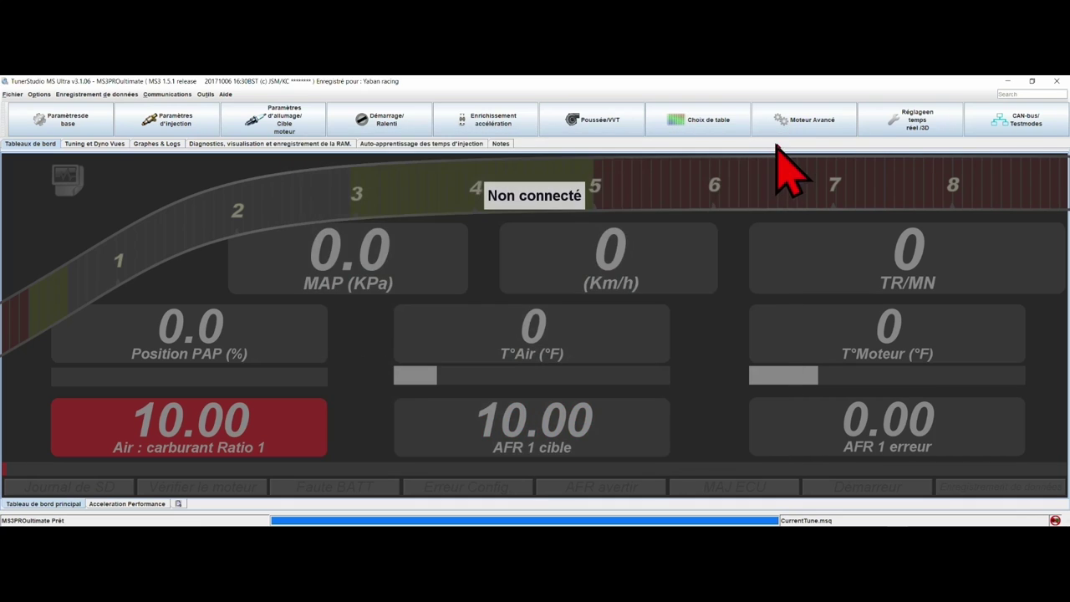
# - View the secondary sequential injector timing table in 3D and close it
pyautogui.click(918, 120)
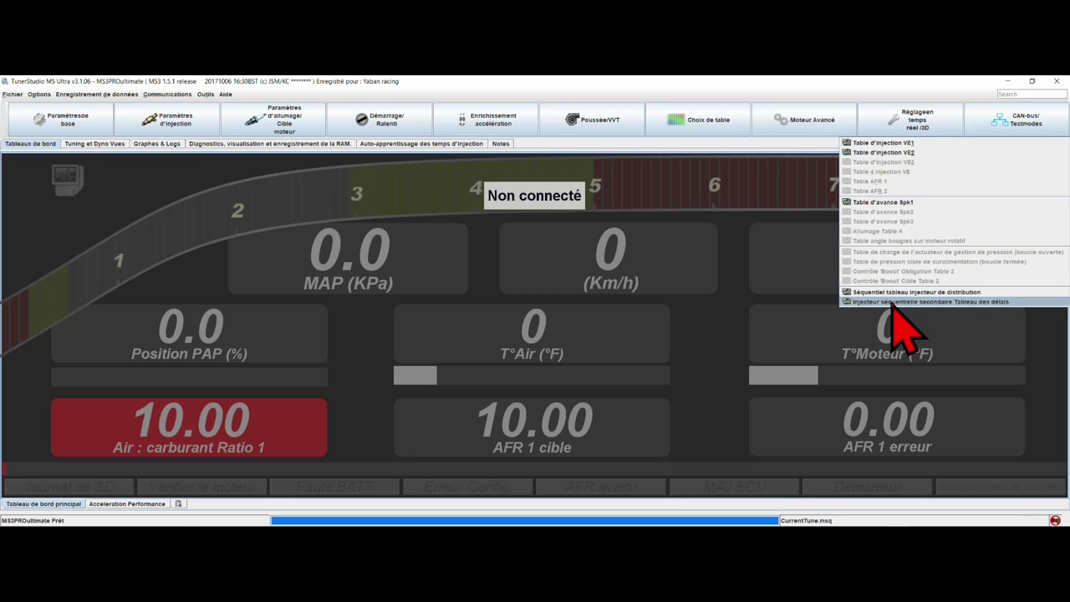
pyautogui.click(898, 302)
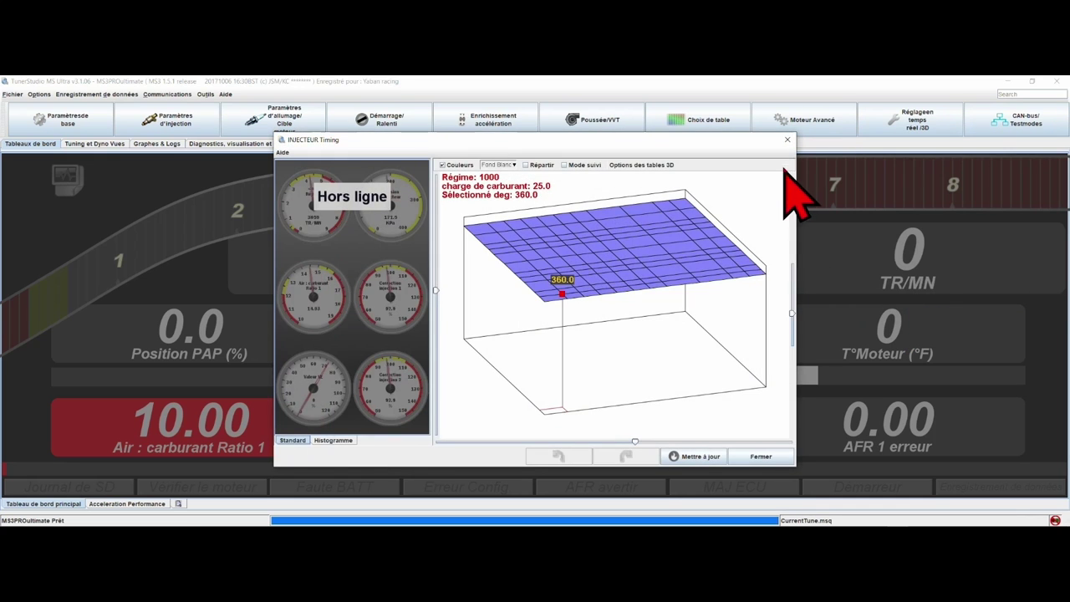
pyautogui.click(786, 140)
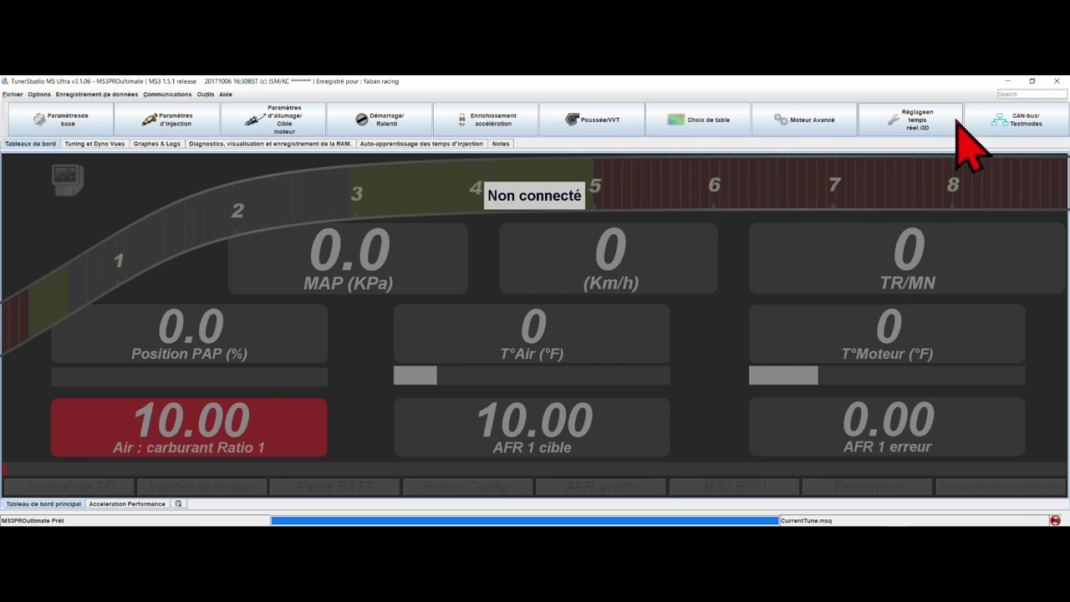
# - Inspect the CAN parameters (Paramètres CAN) and the real-time CAN data broadcast settings, closing the dialog without changes
pyautogui.click(997, 109)
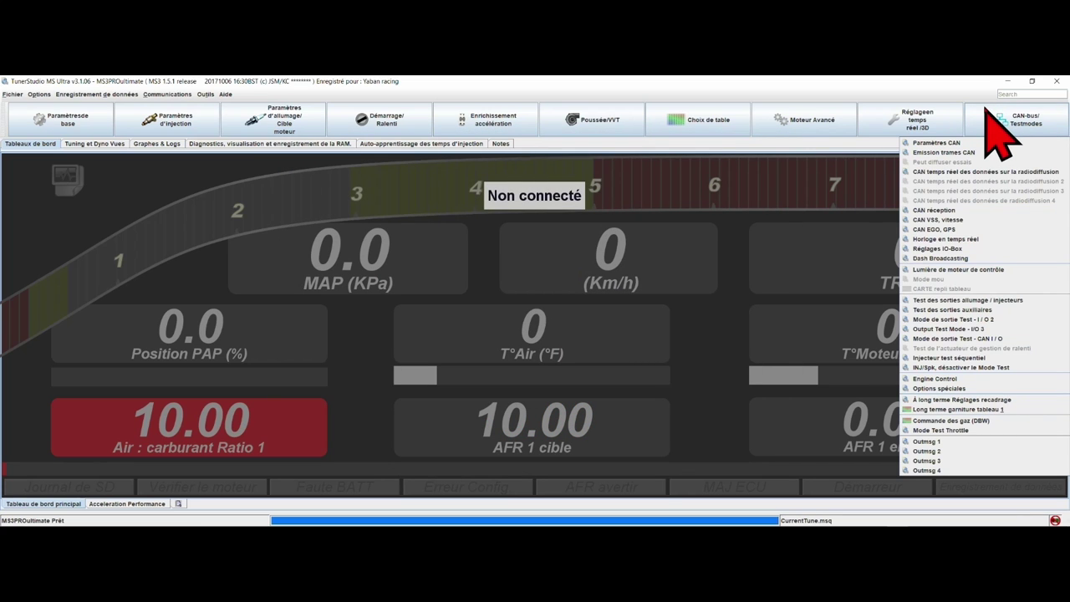
pyautogui.click(934, 143)
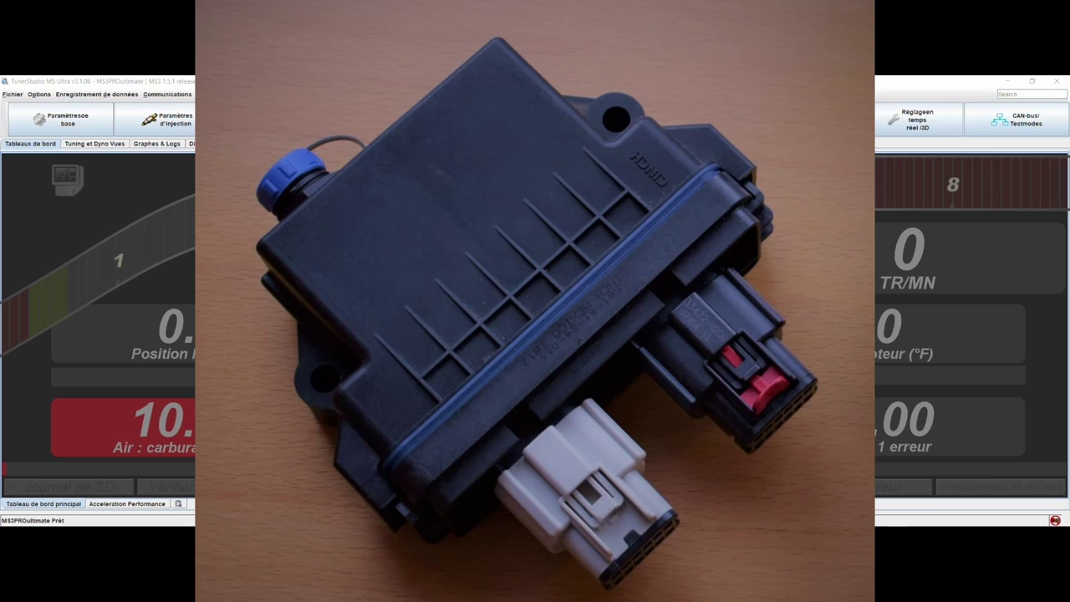
pyautogui.click(1015, 120)
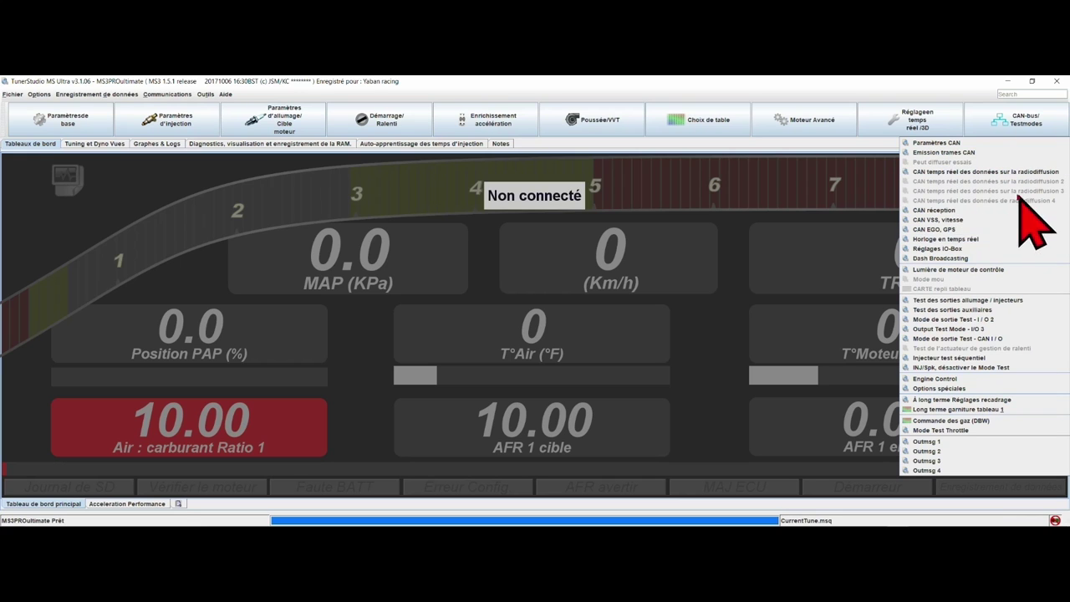
pyautogui.click(953, 172)
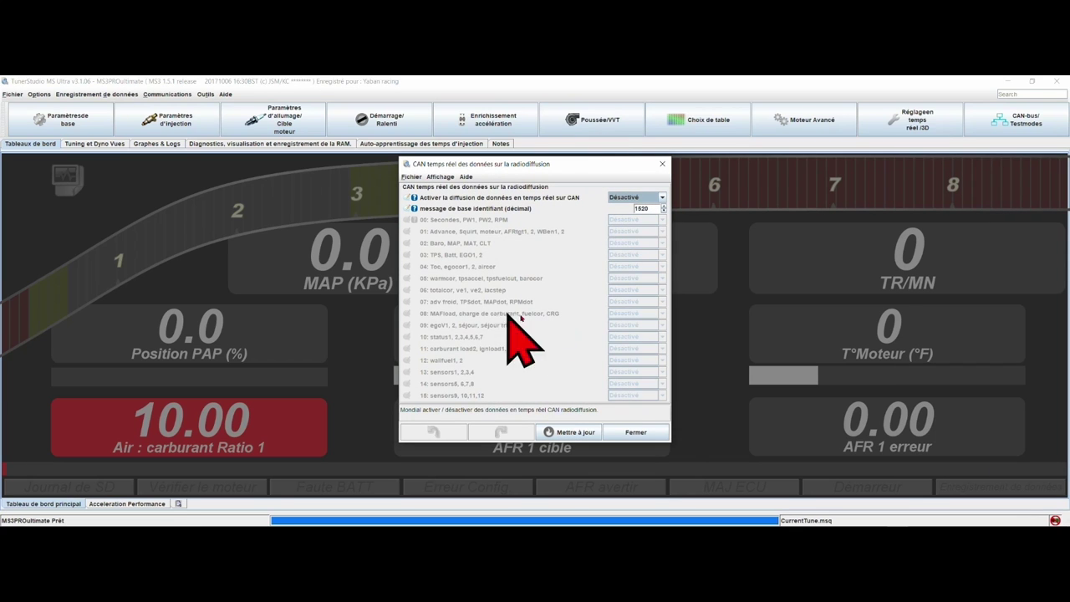
pyautogui.click(662, 164)
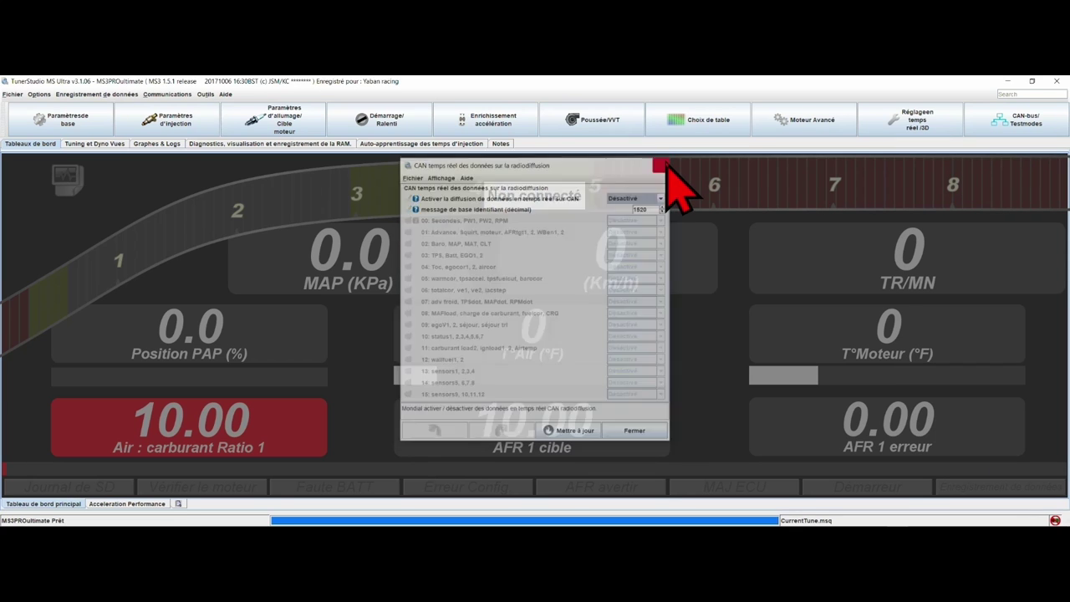
# - Inspect the real-time clock (Horloge en temps réel) and Dash Broadcasting settings, closing each dialog without changes
pyautogui.click(1045, 128)
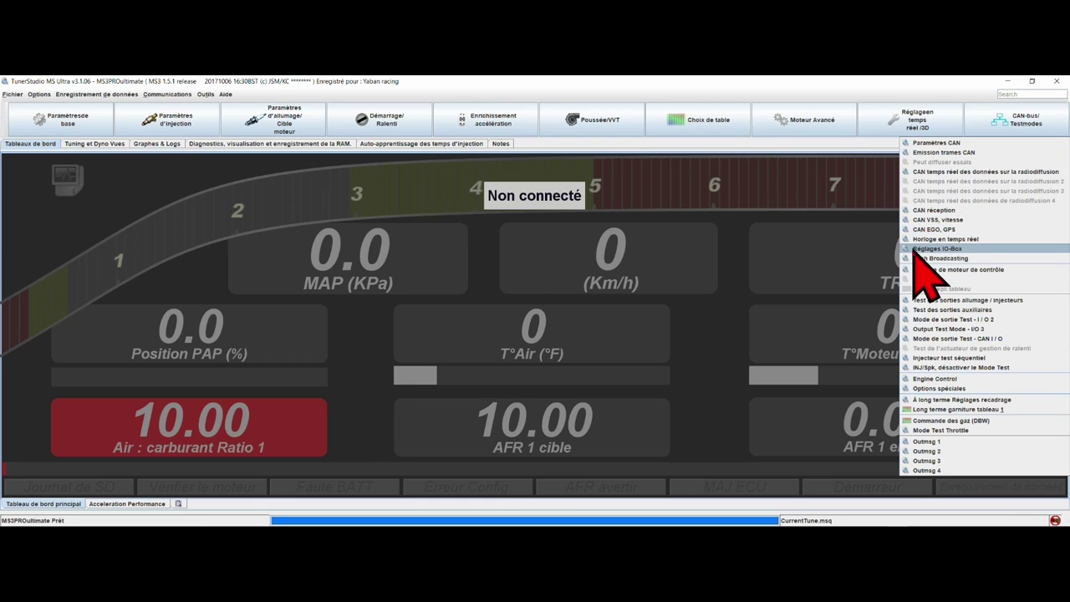
pyautogui.click(968, 240)
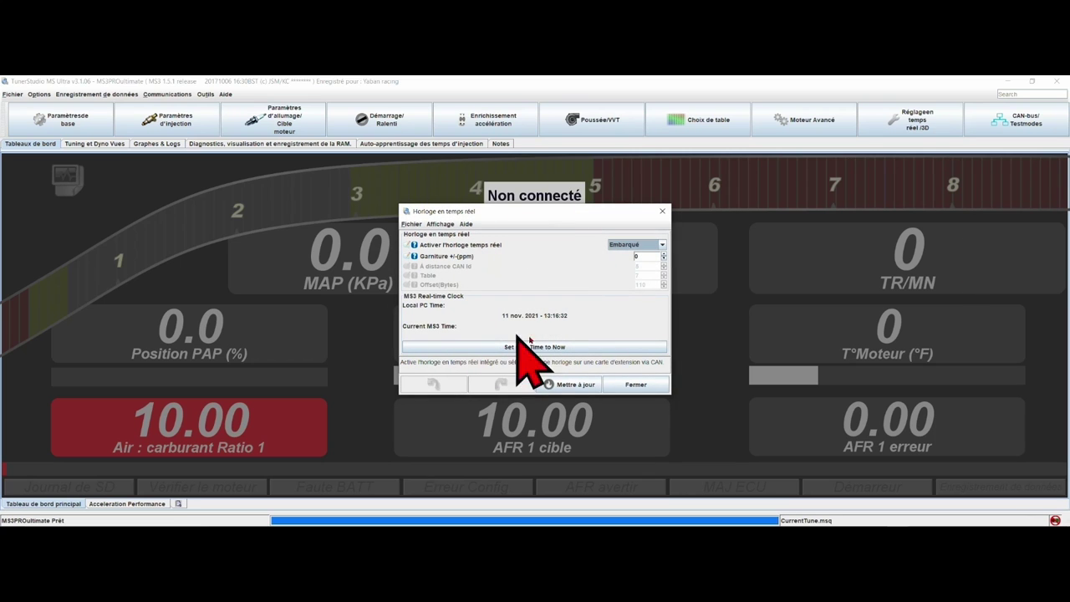
pyautogui.click(662, 212)
pyautogui.click(1025, 123)
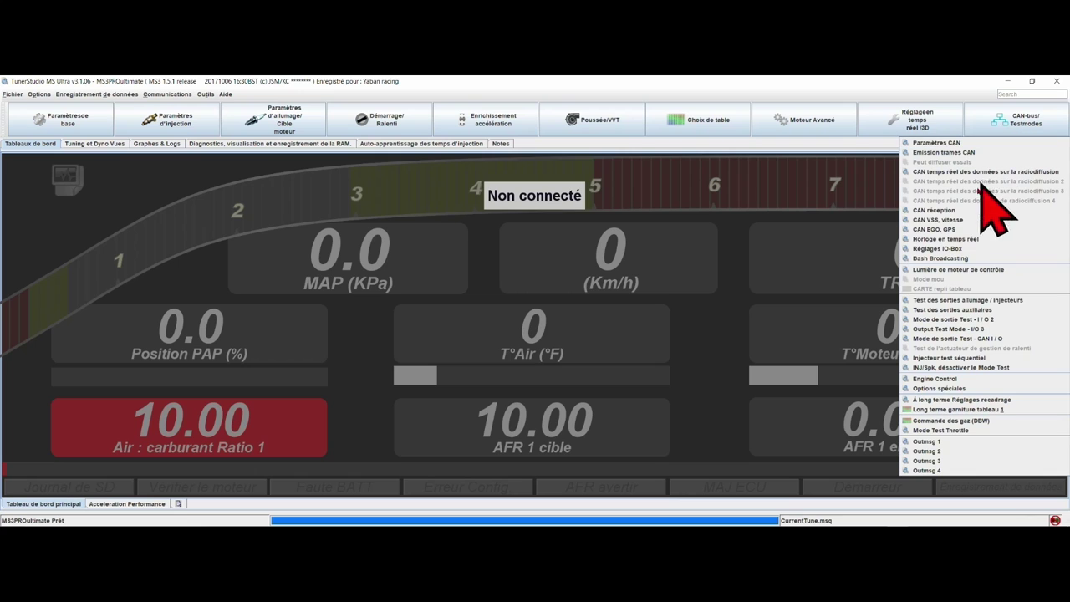
pyautogui.click(944, 258)
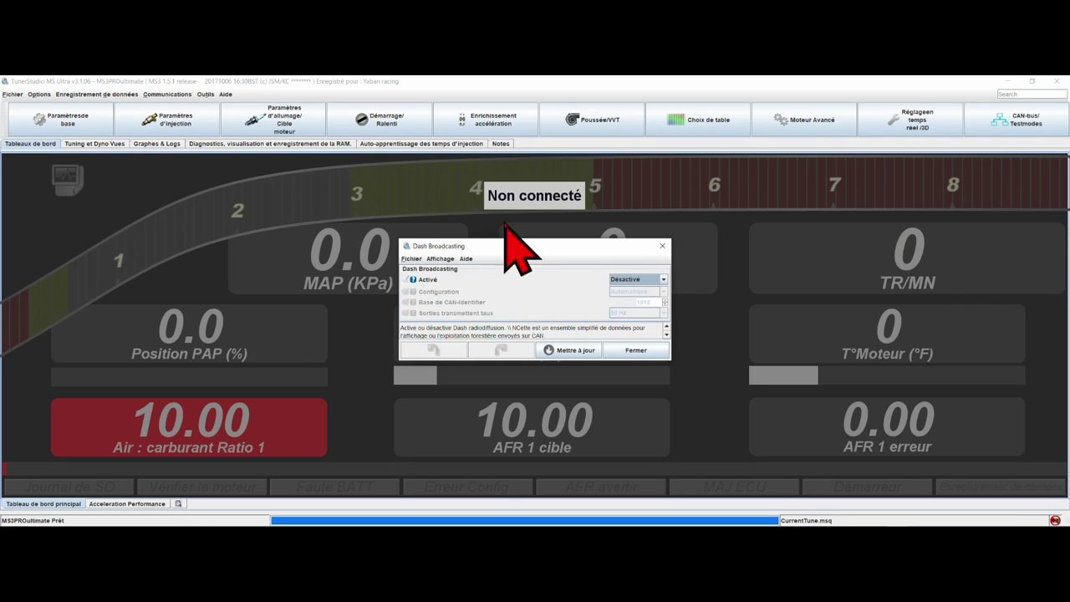
pyautogui.click(662, 246)
# - Inspect the check-engine light settings (Lumière de moteur de contrôle) and the special options (Options spéciales), closing both dialogs
pyautogui.click(1018, 122)
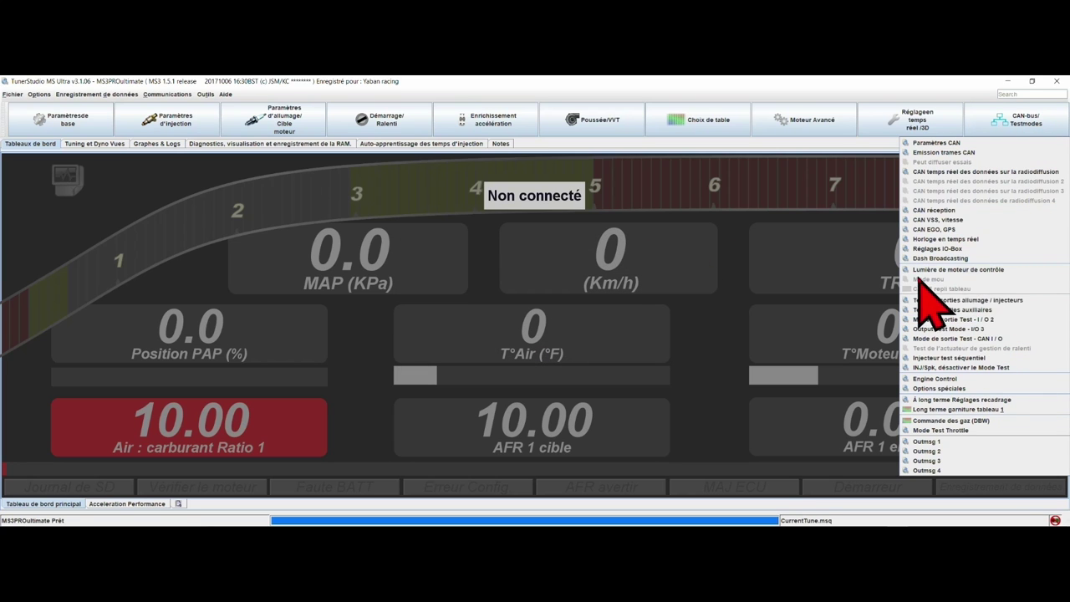
pyautogui.click(994, 270)
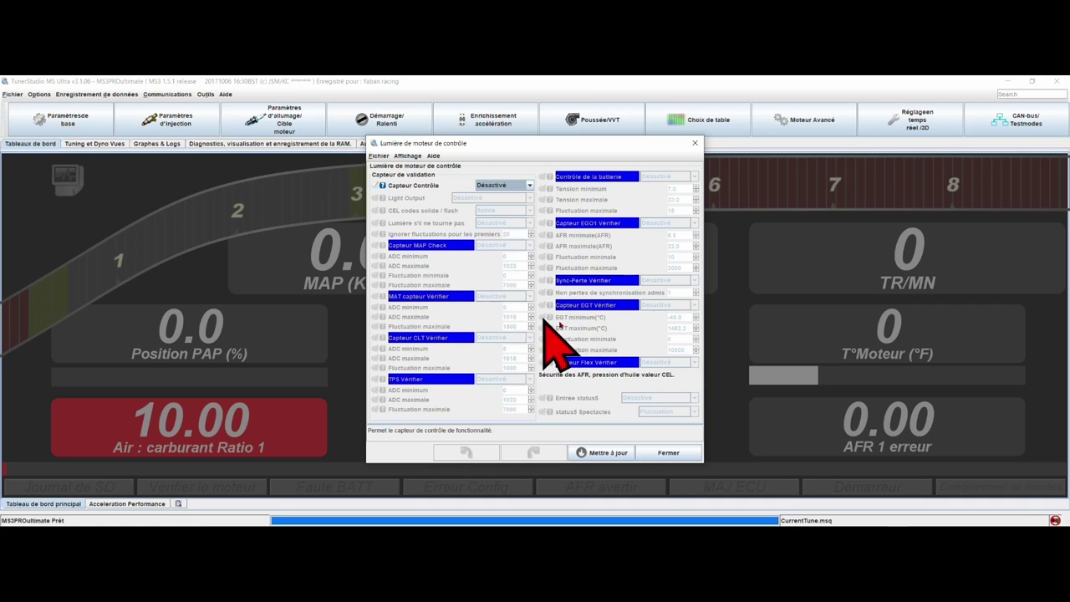
pyautogui.click(695, 144)
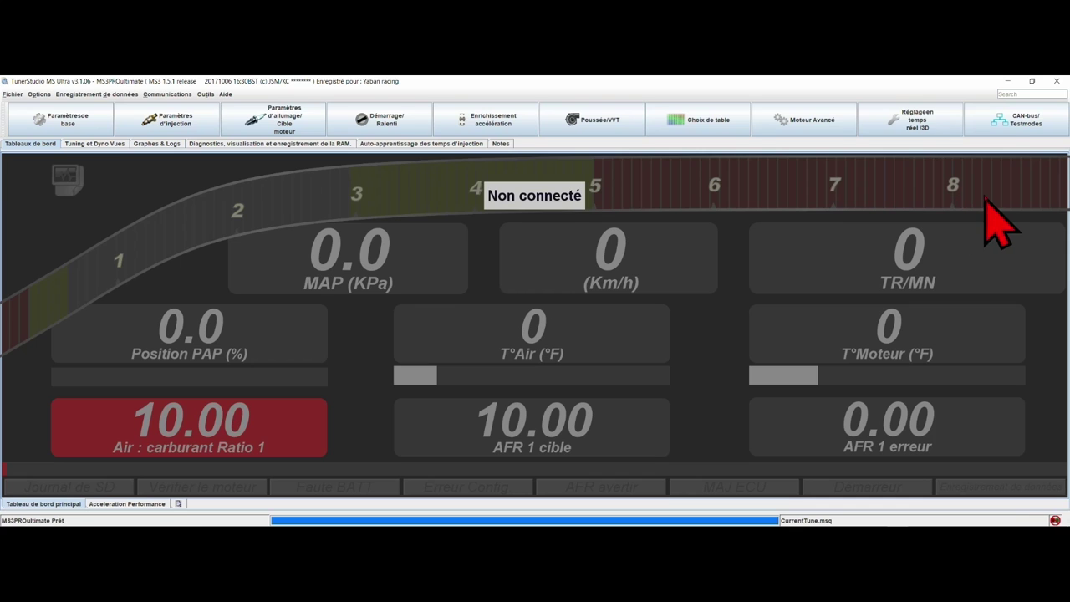
pyautogui.click(1033, 127)
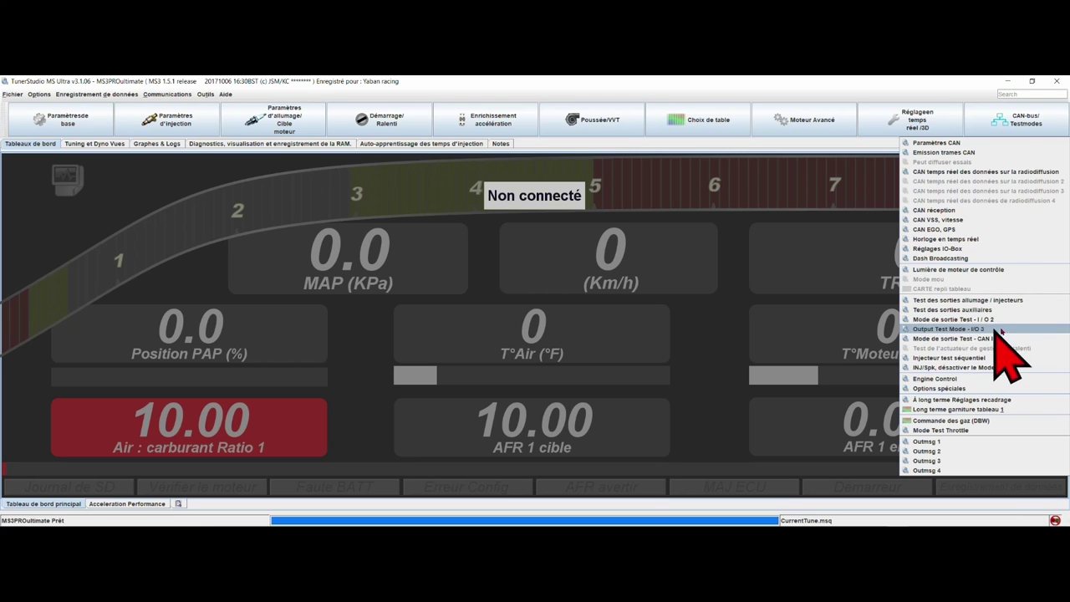
pyautogui.click(939, 389)
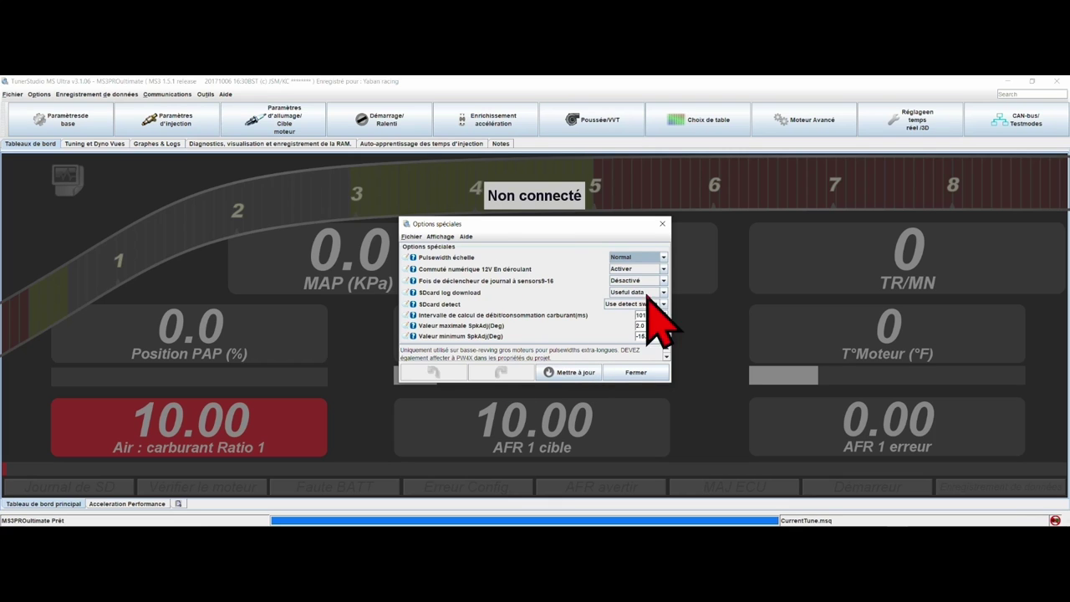
pyautogui.click(662, 224)
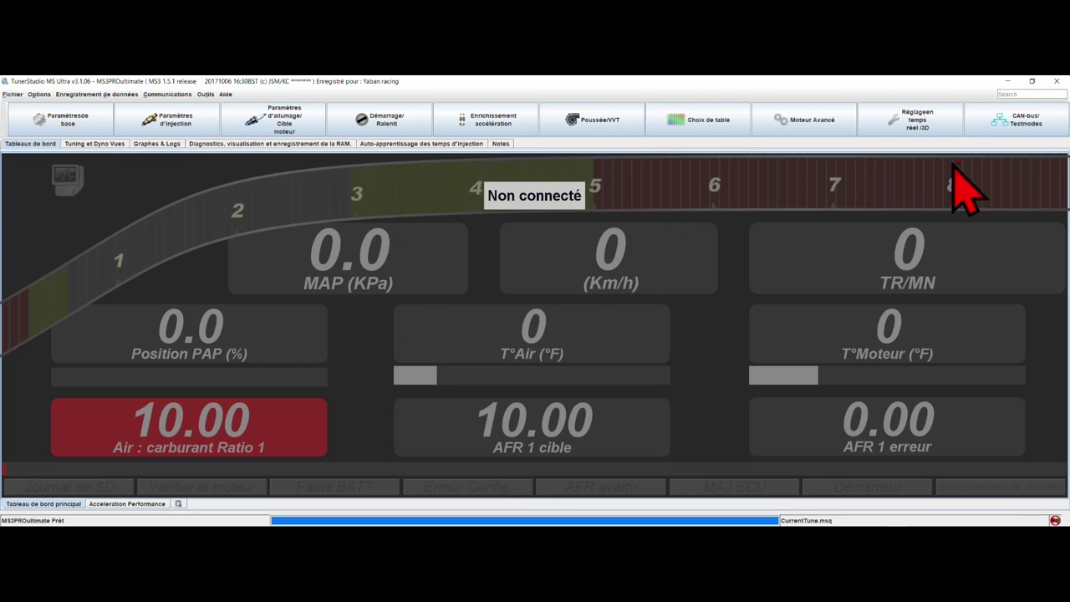
# - View the drive-by-wire throttle settings and table (Commande des gaz (DBW)) and the Mode Test Throttle dialog, closing both
pyautogui.click(1036, 115)
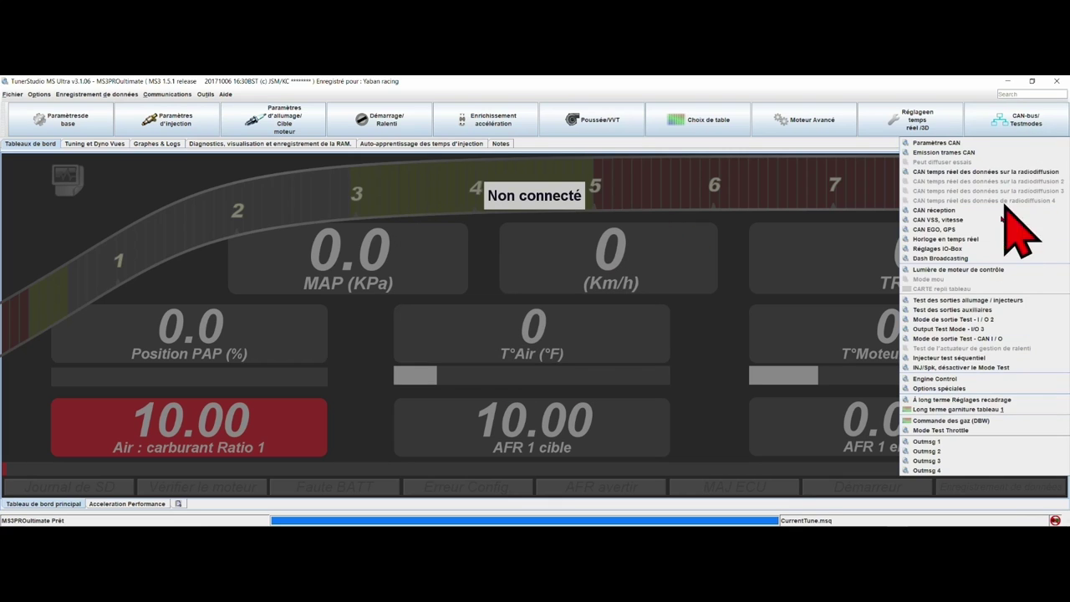
pyautogui.click(953, 421)
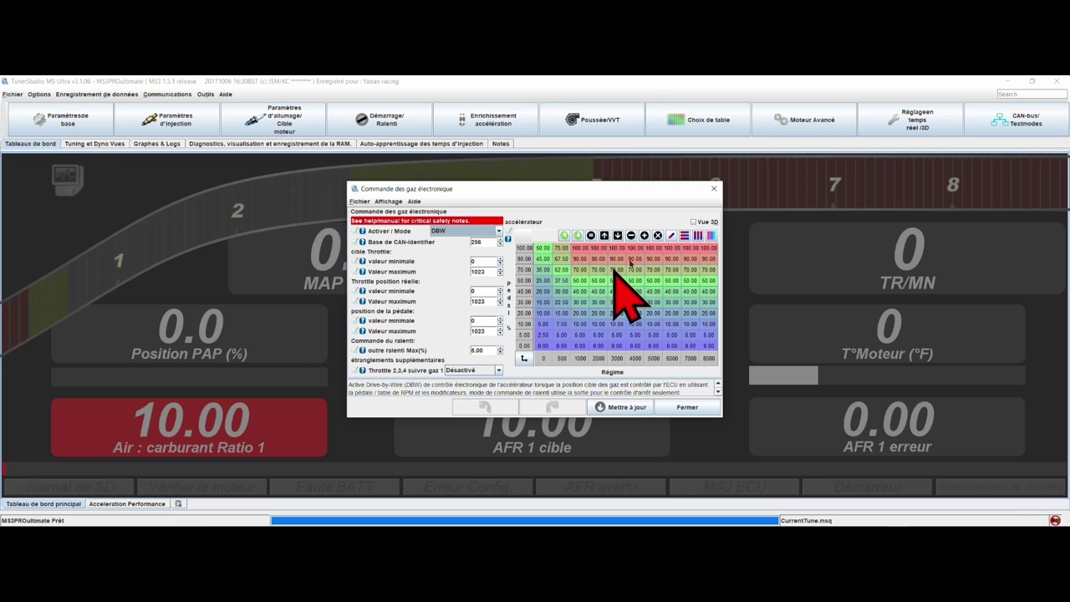
pyautogui.click(715, 188)
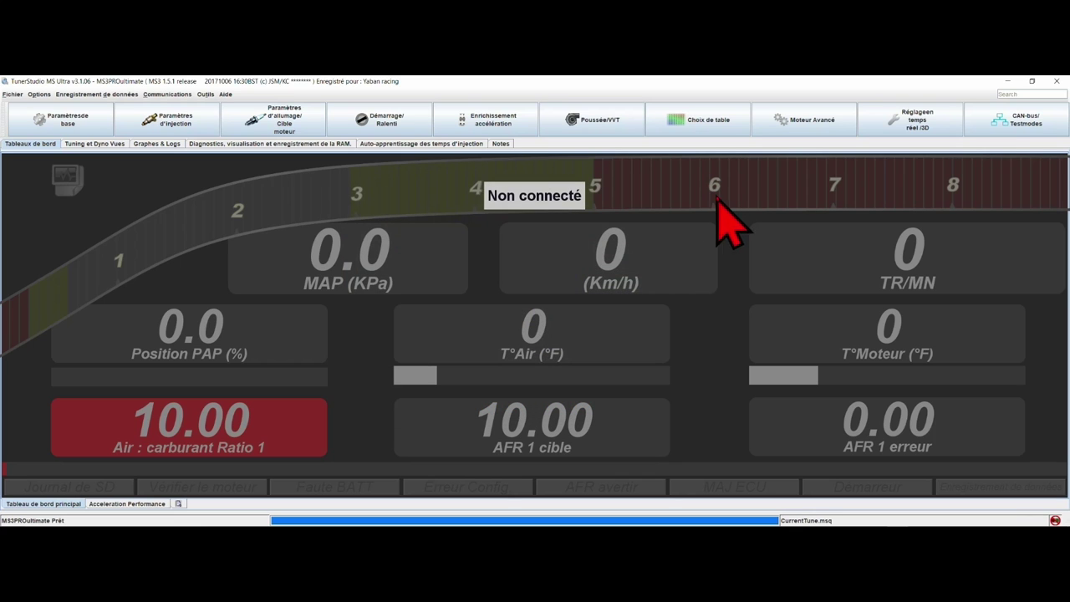
pyautogui.click(1022, 131)
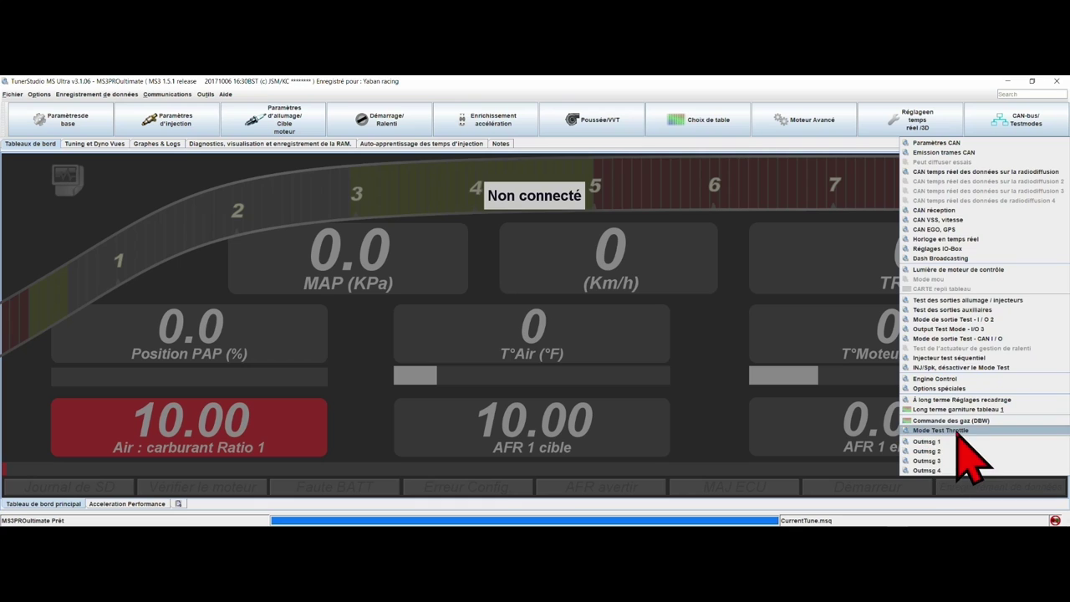
pyautogui.click(957, 429)
pyautogui.click(662, 208)
# - View the Outmsg 1 settings, read the help for the first variable offset, and close the dialog
pyautogui.click(994, 131)
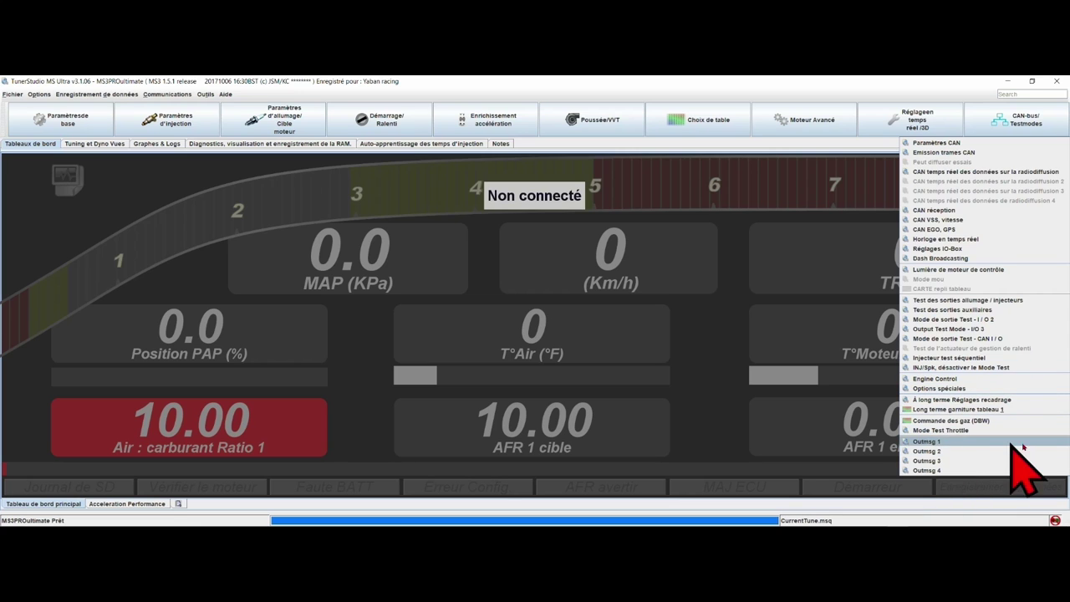
pyautogui.click(953, 443)
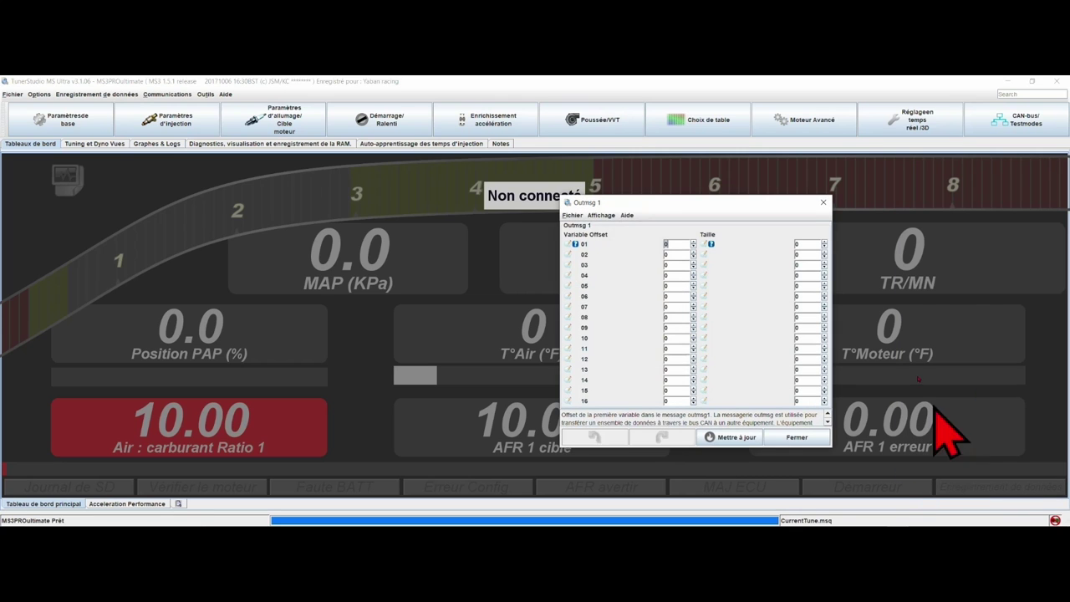
pyautogui.click(575, 244)
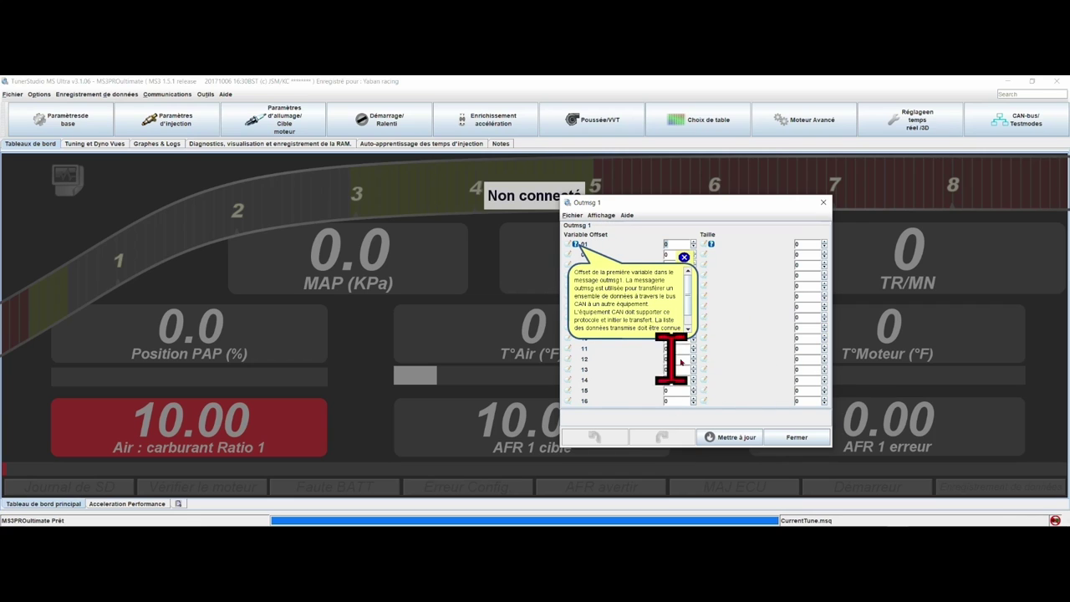
pyautogui.click(823, 203)
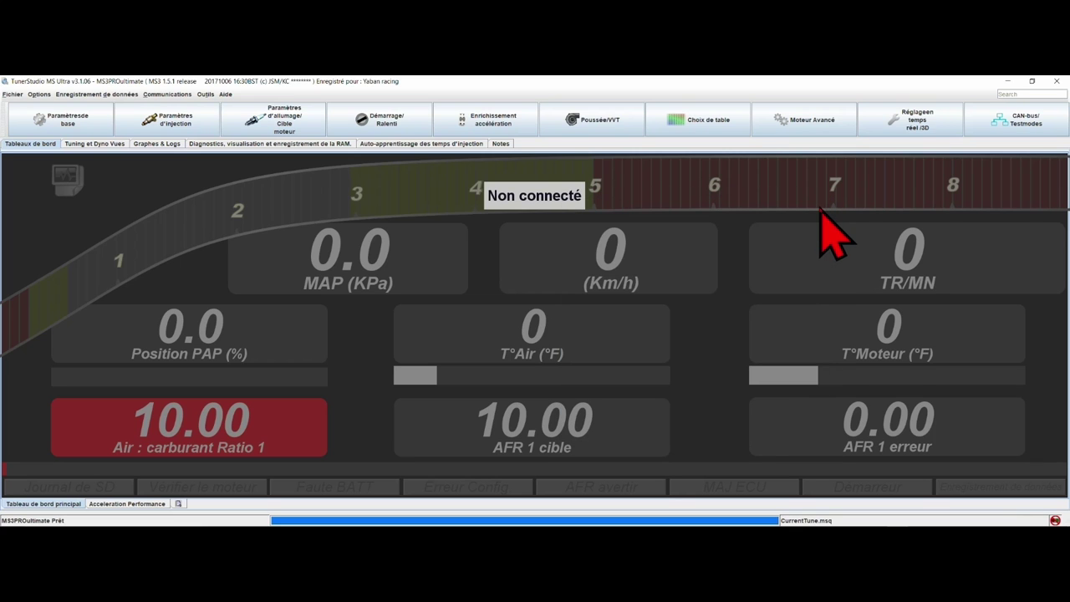
pyautogui.click(1015, 130)
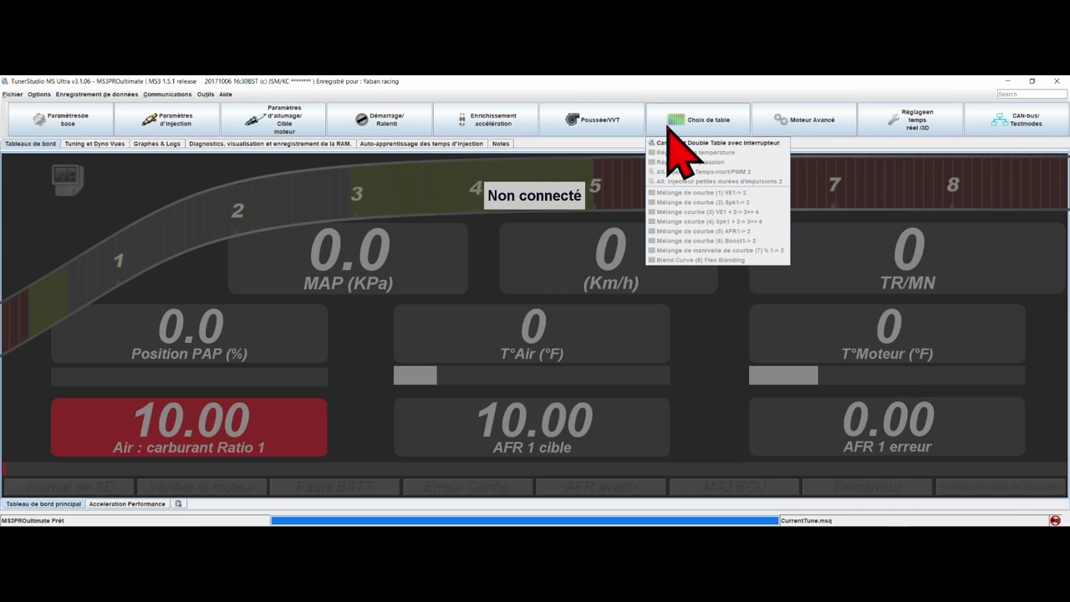
pyautogui.moveTo(491, 127)
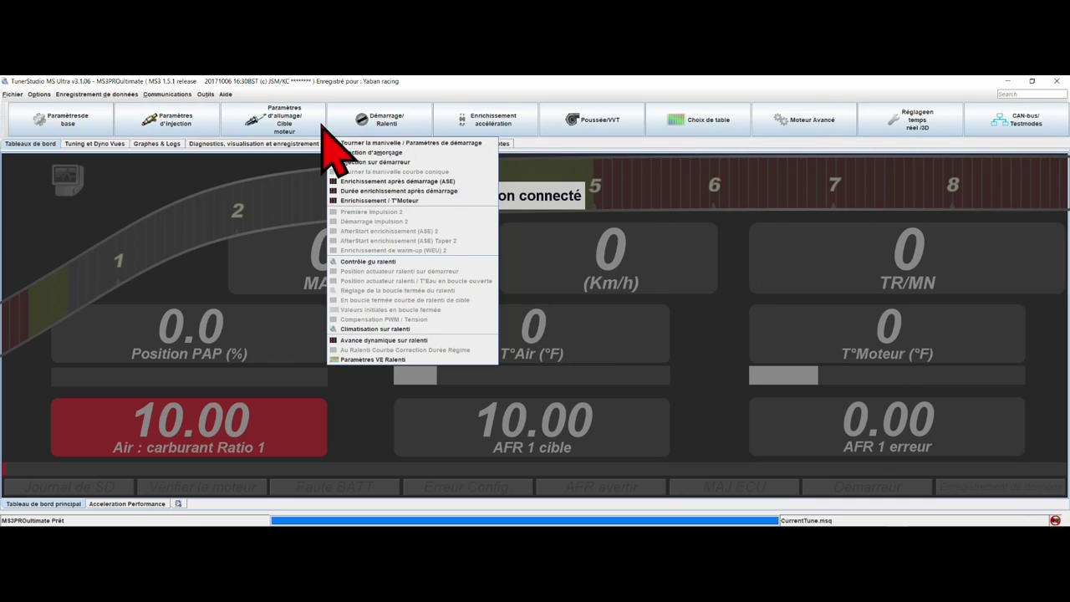
pyautogui.moveTo(165, 120)
pyautogui.moveTo(86, 125)
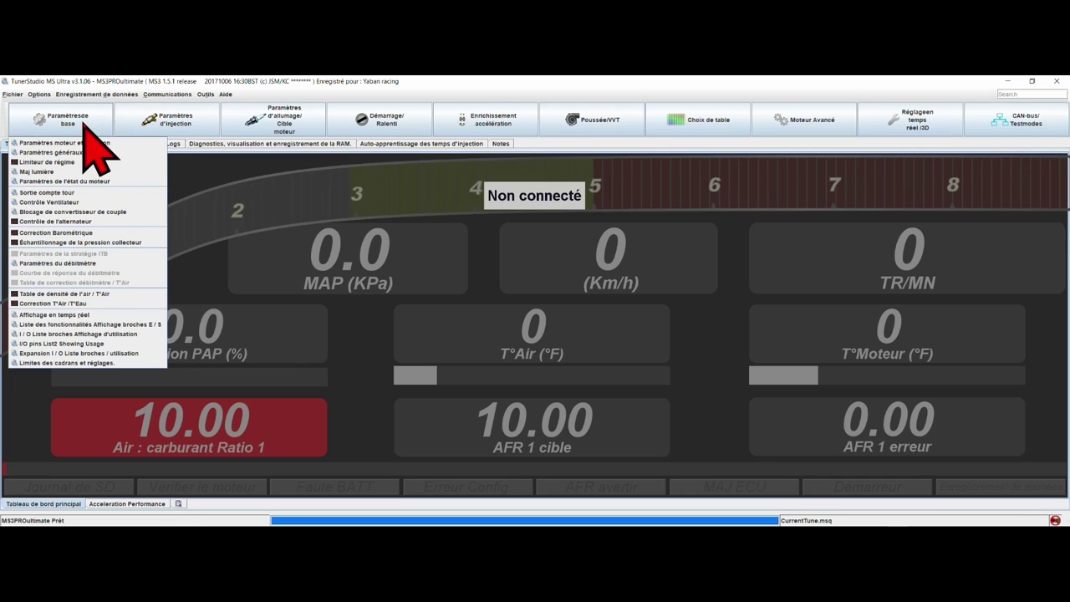
pyautogui.moveTo(330, 116)
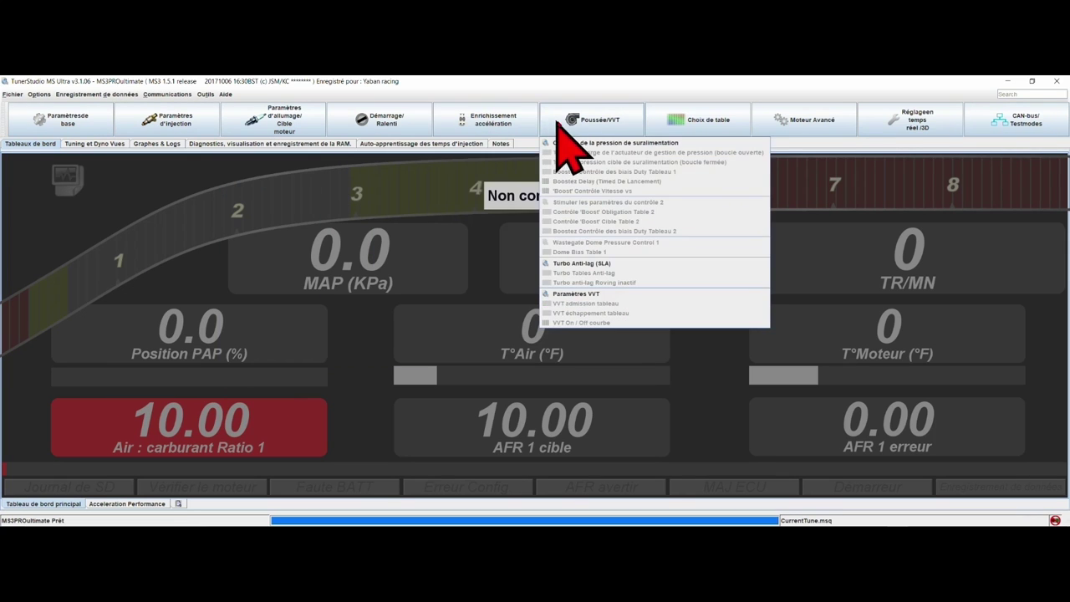
pyautogui.moveTo(657, 137)
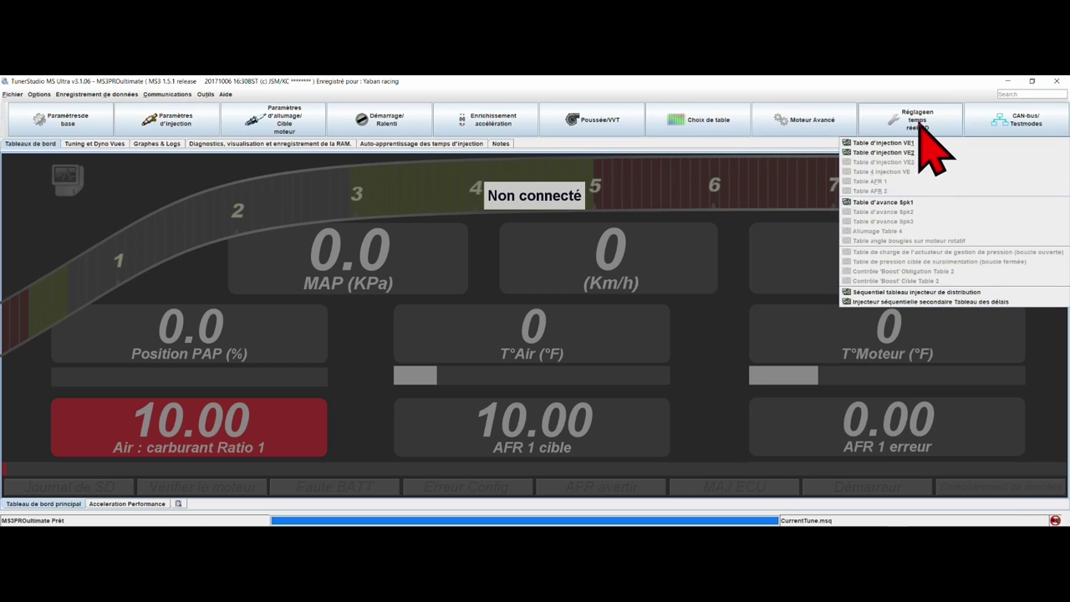
pyautogui.moveTo(1003, 123)
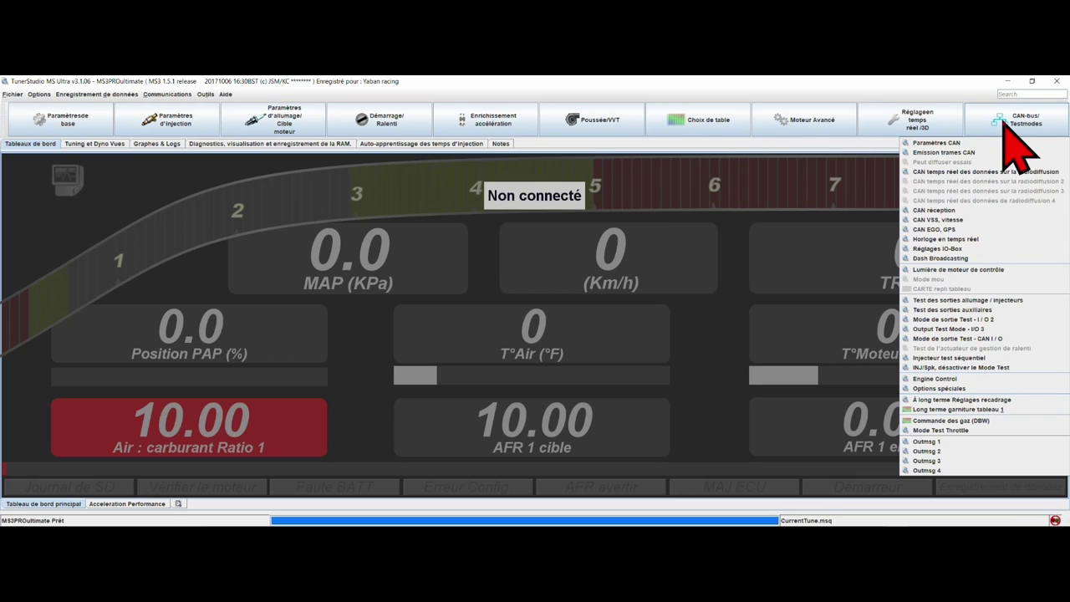